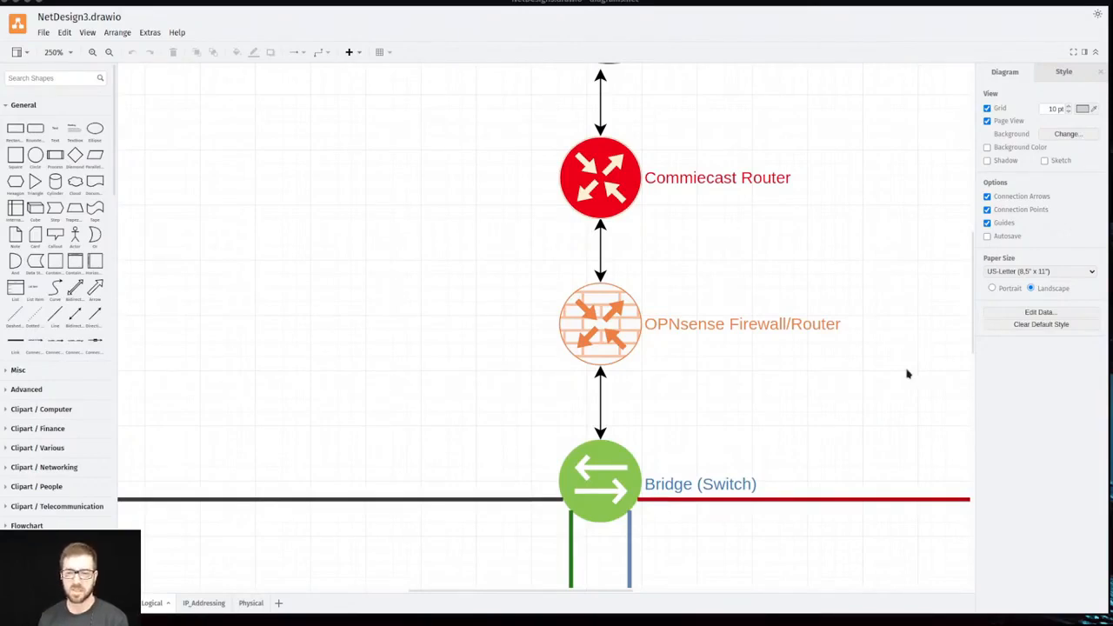
- Examine the chain from the Commiecast Router through the OPNsense Firewall/Router to the Bridge (Switch) and its connected networks
{"action": "left_click_drag", "start_coordinate": [581, 593], "coordinate": [595, 593]}
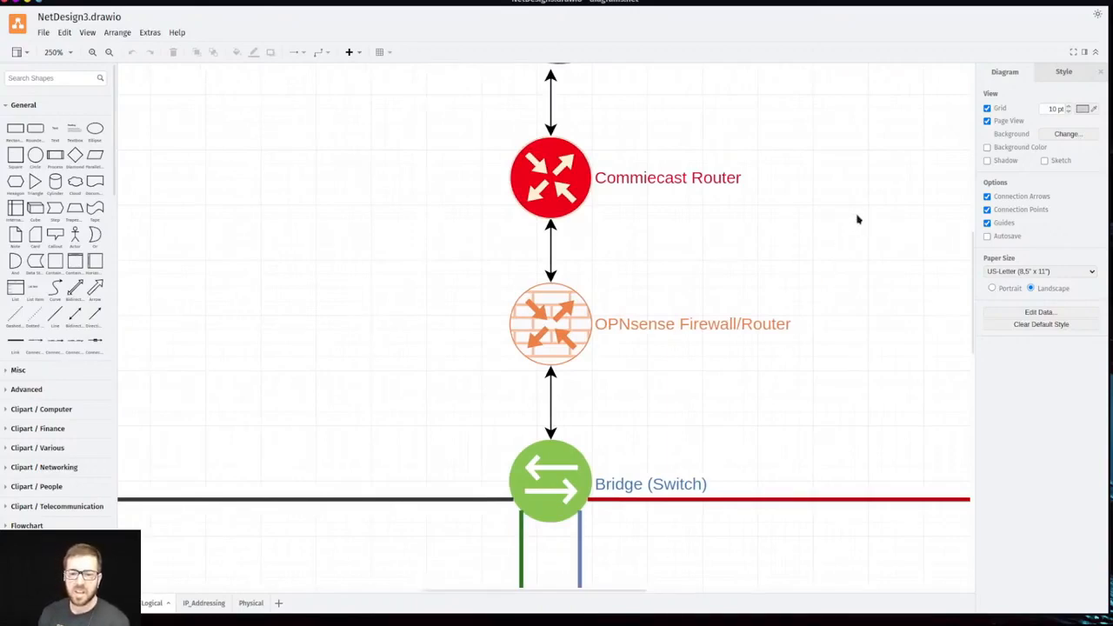
{"action": "scroll", "coordinate": [856, 219], "scroll_direction": "down", "scroll_amount": 1}
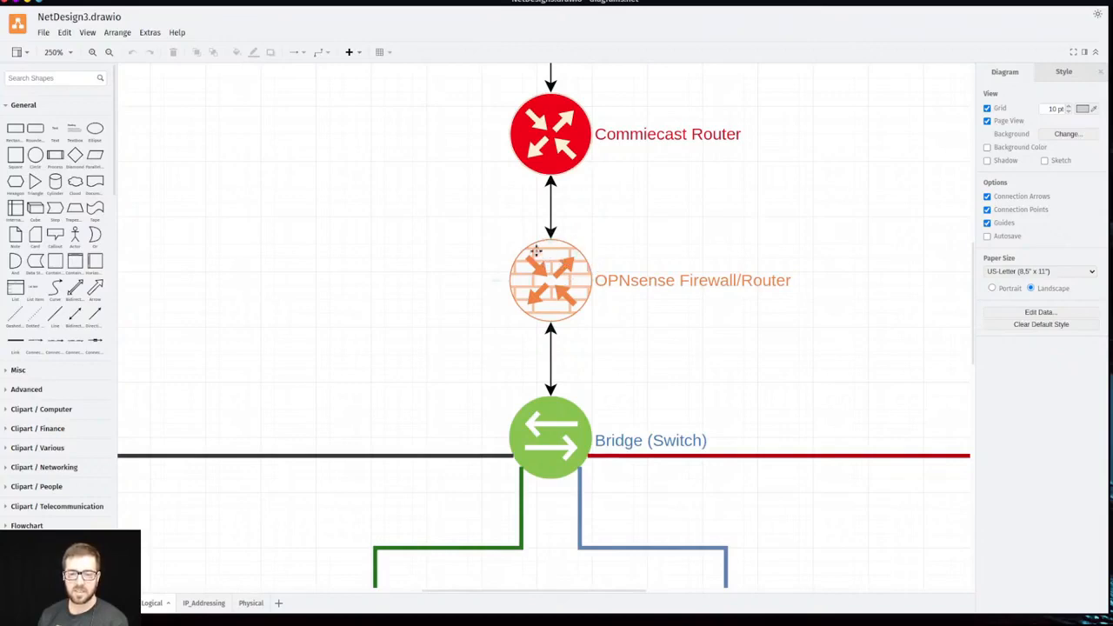
{"action": "scroll", "coordinate": [540, 252], "scroll_direction": "down", "scroll_amount": 3}
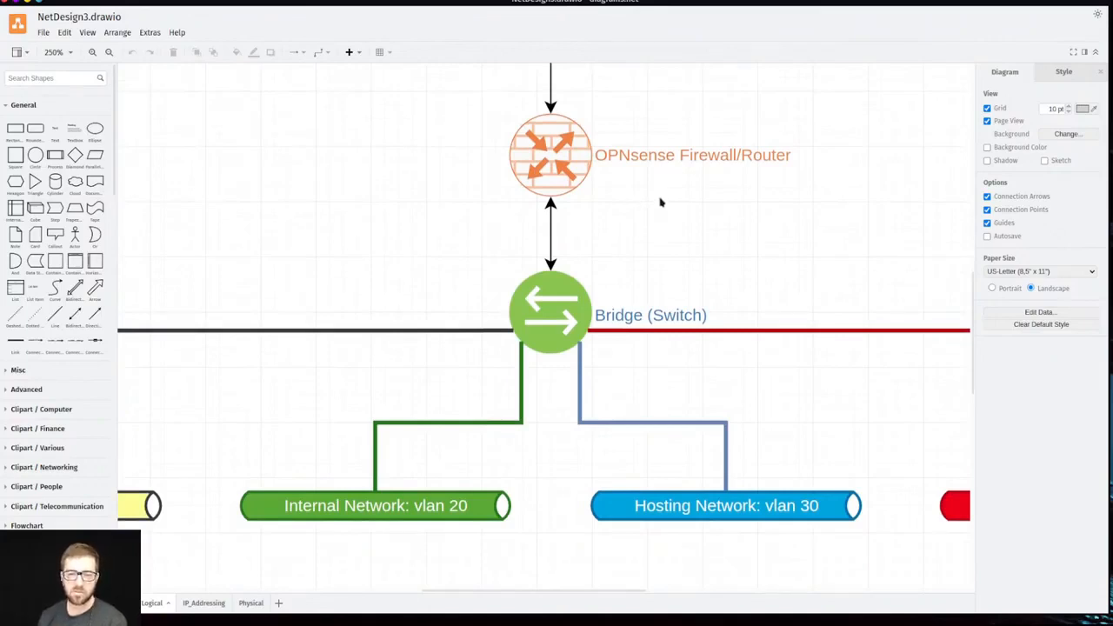
{"action": "scroll", "coordinate": [661, 201], "scroll_direction": "down", "scroll_amount": 3}
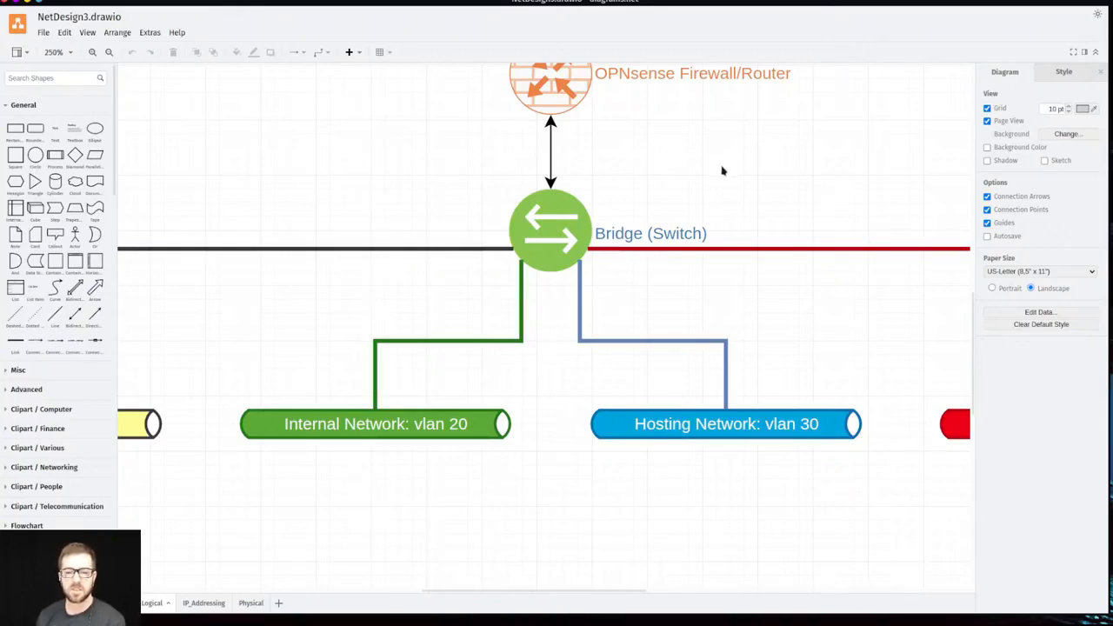
{"action": "scroll", "coordinate": [721, 170], "scroll_direction": "up", "scroll_amount": 3}
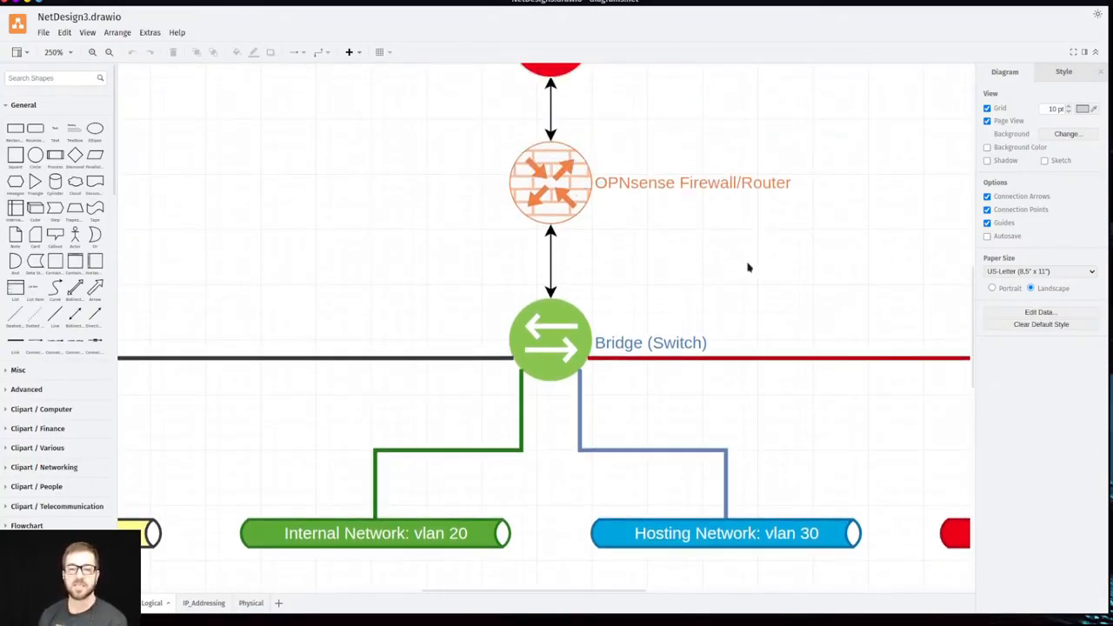
{"action": "scroll", "coordinate": [748, 247], "scroll_direction": "up", "scroll_amount": 2}
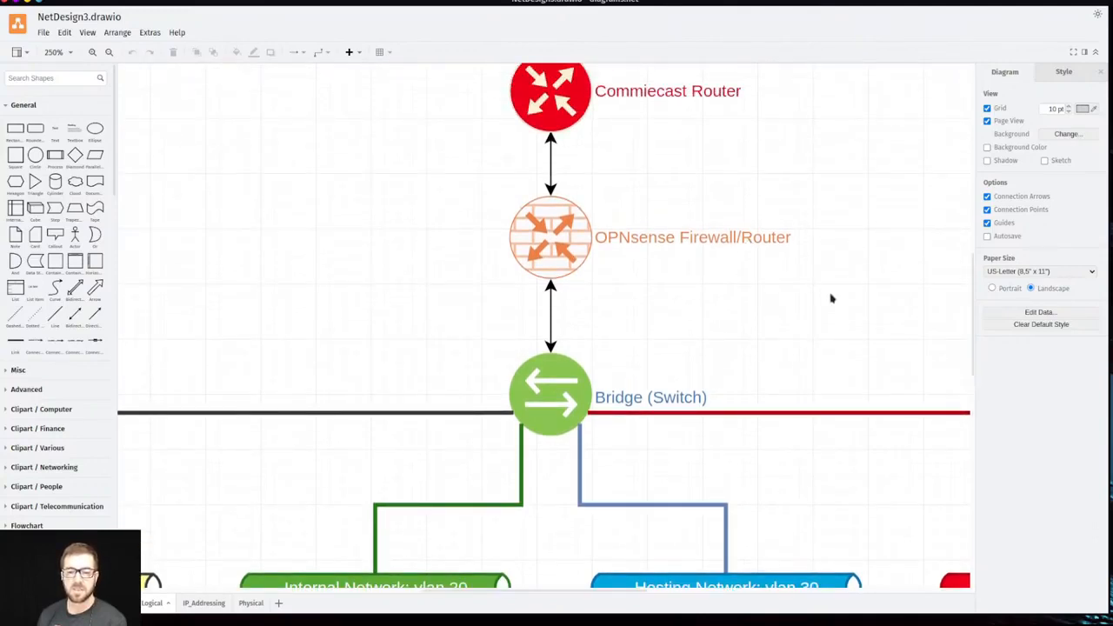
{"action": "scroll", "coordinate": [834, 301], "scroll_direction": "down", "scroll_amount": 3}
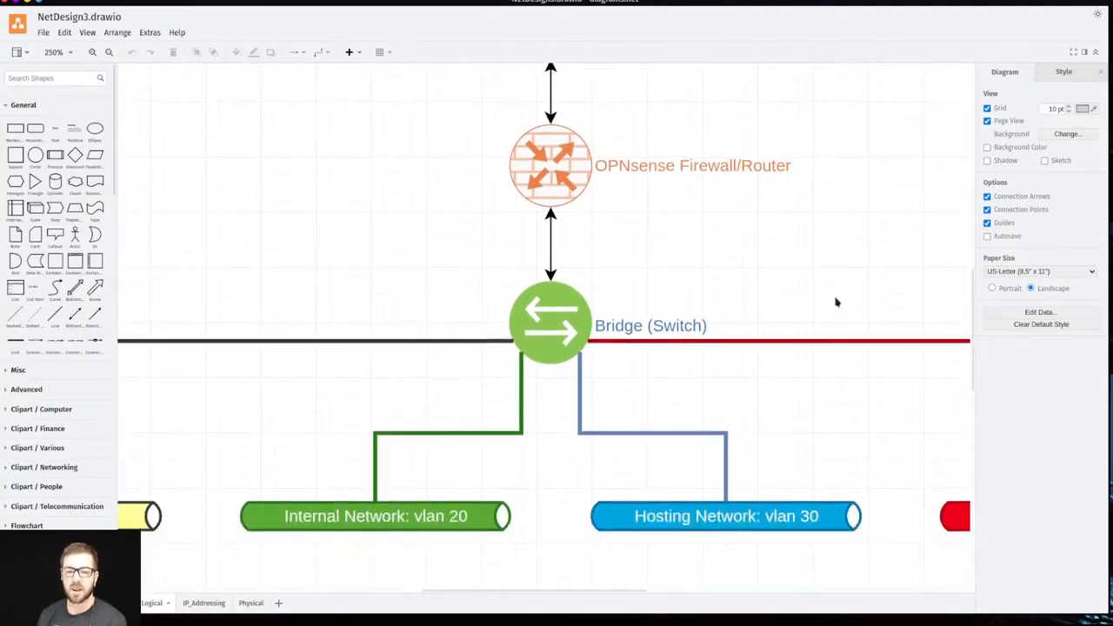
{"action": "scroll", "coordinate": [834, 301], "scroll_direction": "down", "scroll_amount": 2}
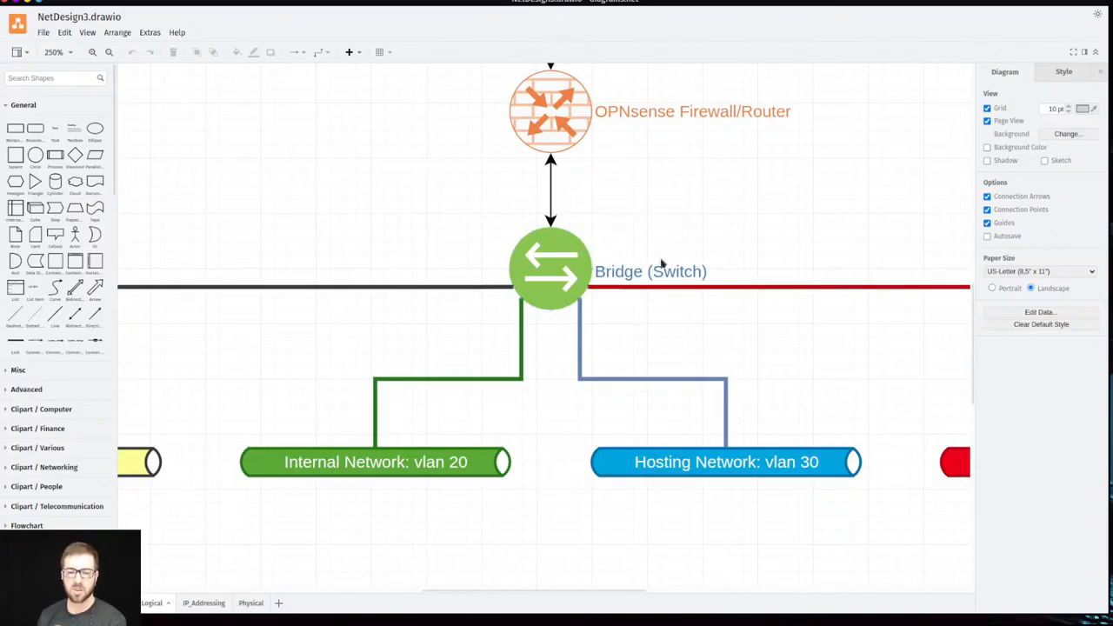
{"action": "scroll", "coordinate": [738, 280], "scroll_direction": "up", "scroll_amount": 1}
{"action": "scroll", "coordinate": [261, 293], "scroll_direction": "up", "scroll_amount": 1}
{"action": "scroll", "coordinate": [264, 296], "scroll_direction": "down", "scroll_amount": 2}
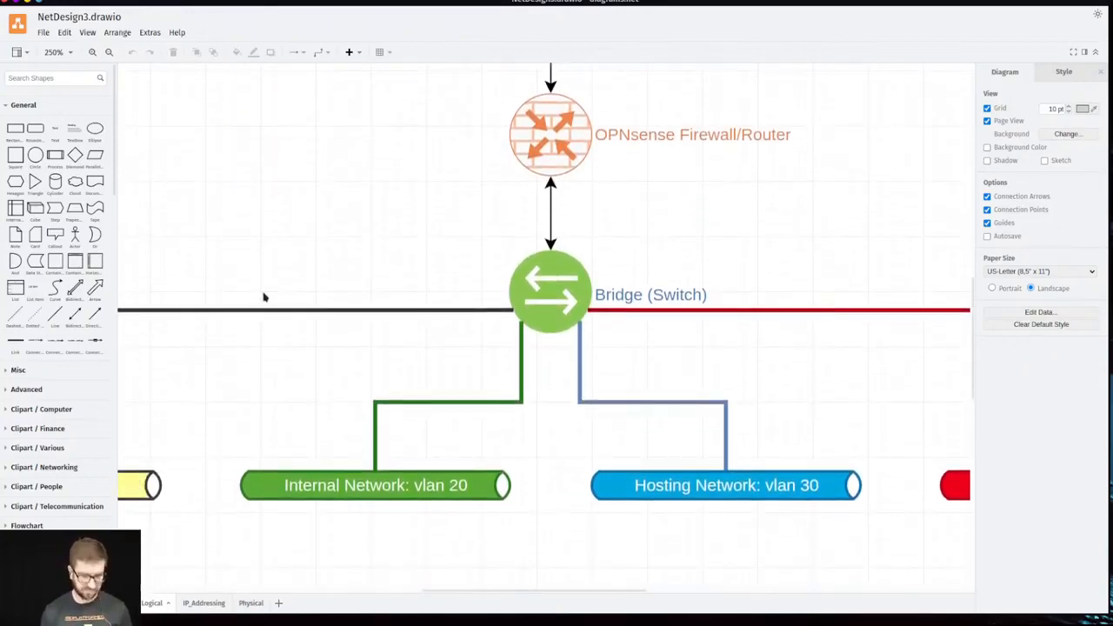
- Examine the guest, internal, hosting and IoT VLAN branches connected to the Bridge (Switch) in the logical diagram
{"action": "scroll", "coordinate": [263, 295], "scroll_direction": "right", "scroll_amount": 1}
{"action": "scroll", "coordinate": [278, 299], "scroll_direction": "left", "scroll_amount": 5}
{"action": "scroll", "coordinate": [280, 300], "scroll_direction": "down", "scroll_amount": 4}
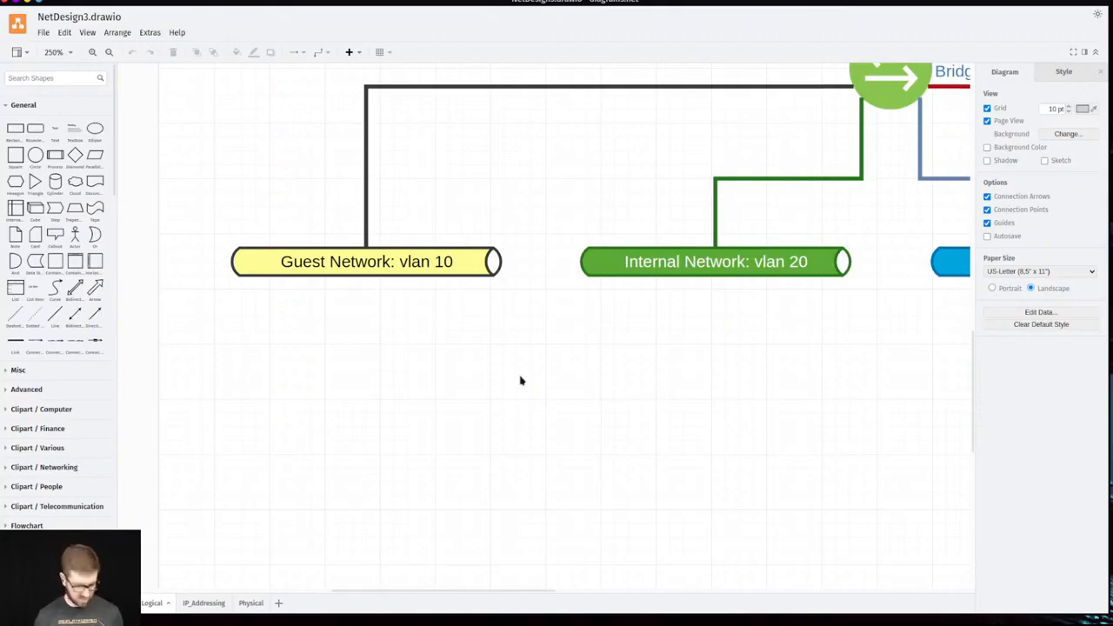
{"action": "scroll", "coordinate": [527, 377], "scroll_direction": "right", "scroll_amount": 5}
{"action": "scroll", "coordinate": [549, 378], "scroll_direction": "right", "scroll_amount": 3}
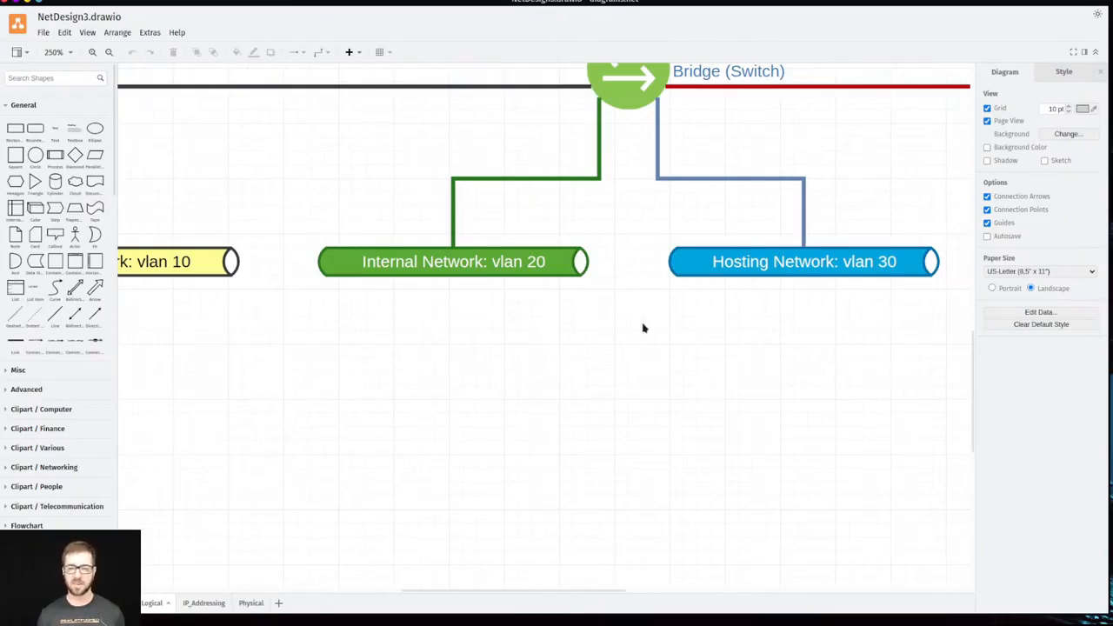
{"action": "scroll", "coordinate": [642, 330], "scroll_direction": "down", "scroll_amount": 3}
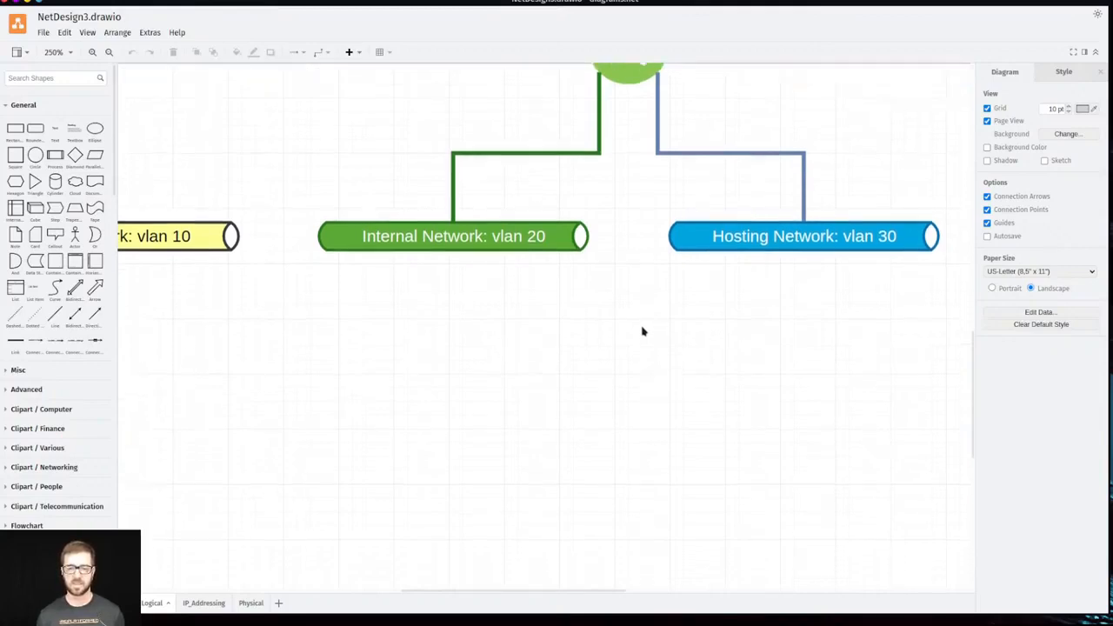
{"action": "scroll", "coordinate": [641, 331], "scroll_direction": "up", "scroll_amount": 3}
{"action": "scroll", "coordinate": [647, 317], "scroll_direction": "right", "scroll_amount": 1}
{"action": "scroll", "coordinate": [656, 313], "scroll_direction": "right", "scroll_amount": 8}
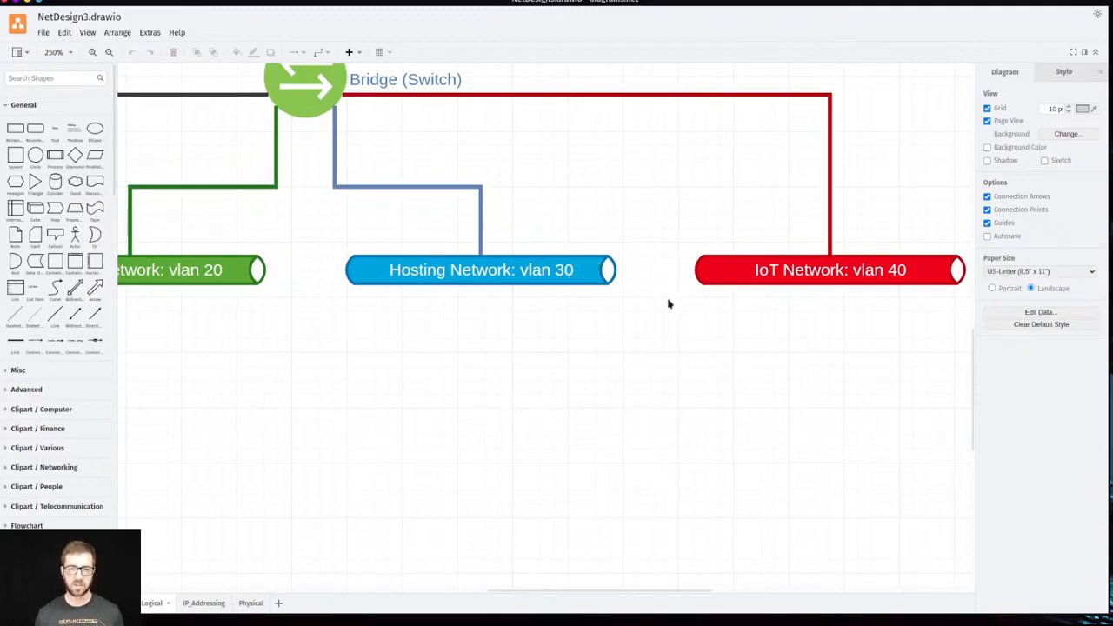
{"action": "scroll", "coordinate": [713, 273], "scroll_direction": "right", "scroll_amount": 4}
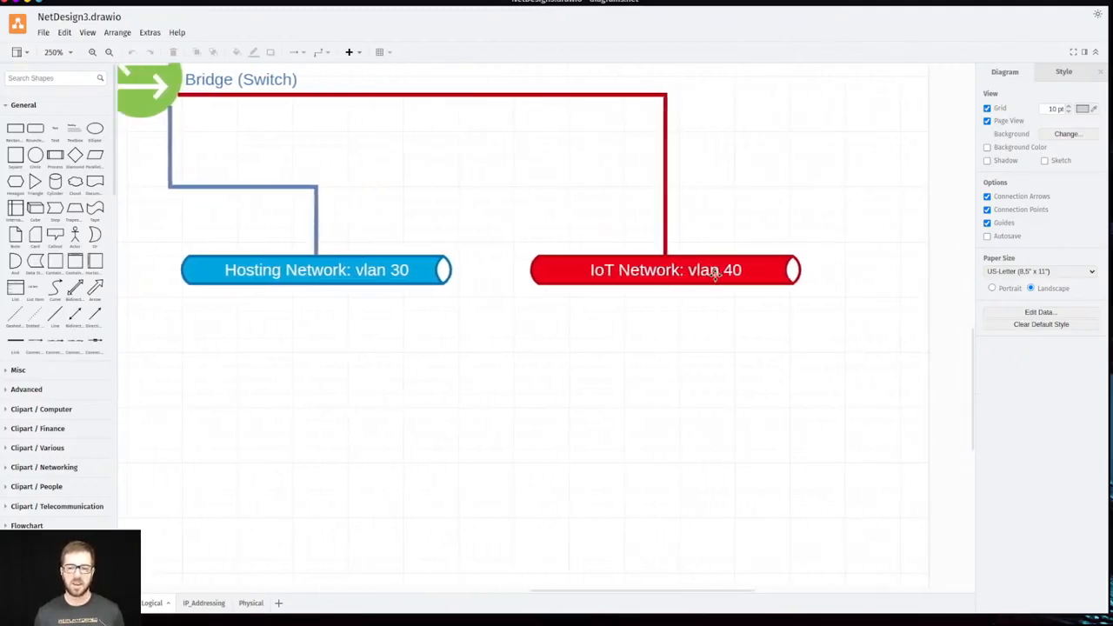
{"action": "scroll", "coordinate": [712, 273], "scroll_direction": "right", "scroll_amount": 2}
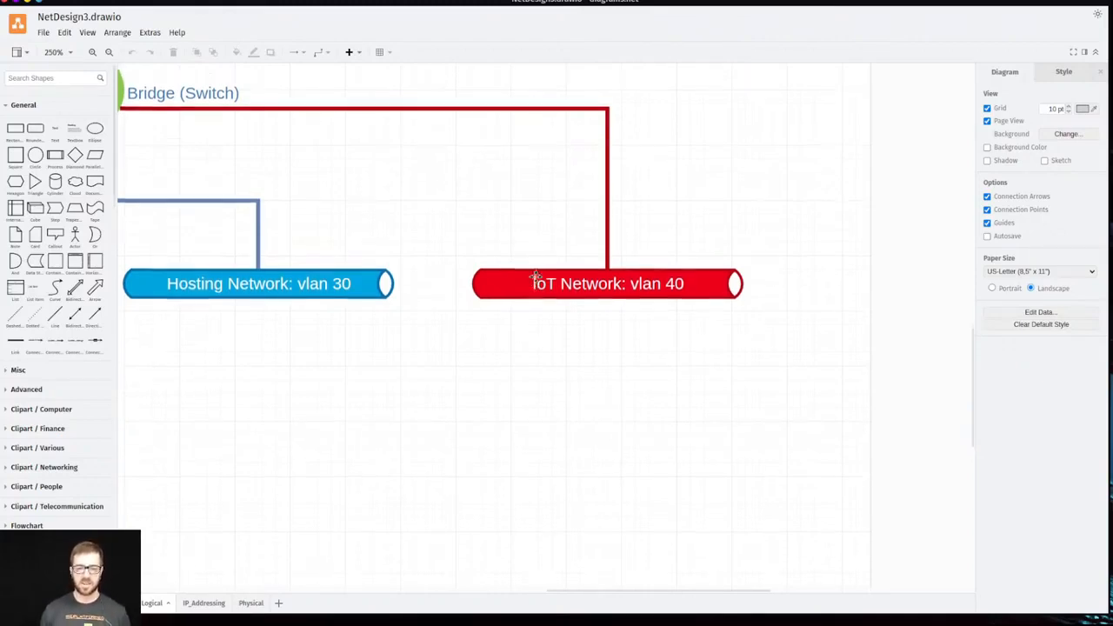
{"action": "scroll", "coordinate": [534, 276], "scroll_direction": "up", "scroll_amount": 3}
{"action": "scroll", "coordinate": [539, 284], "scroll_direction": "down", "scroll_amount": 5}
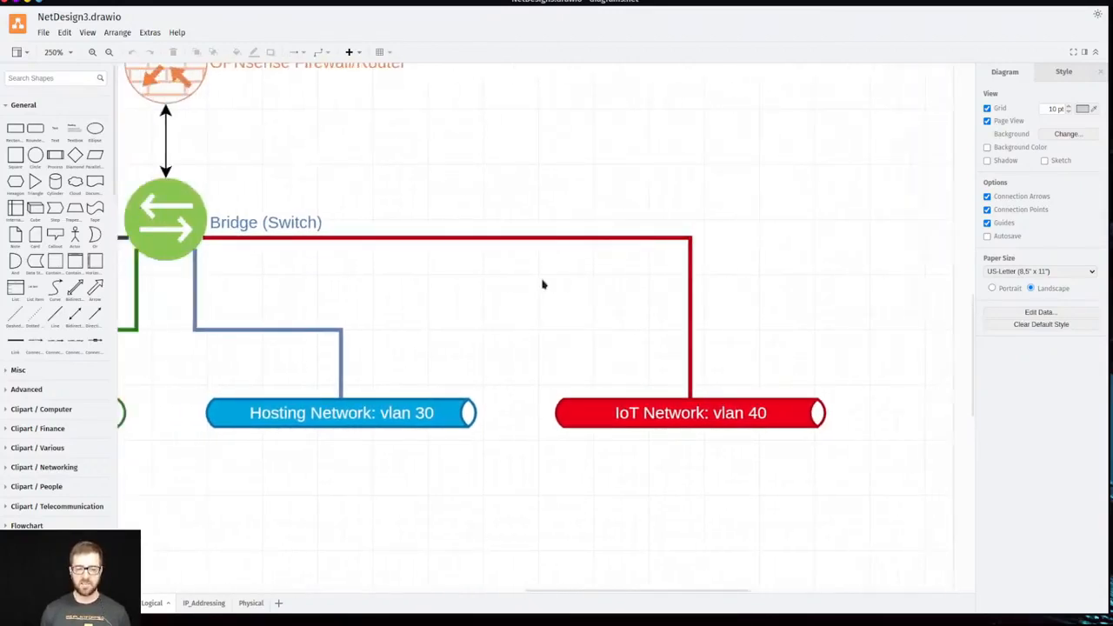
{"action": "scroll", "coordinate": [543, 284], "scroll_direction": "left", "scroll_amount": 5}
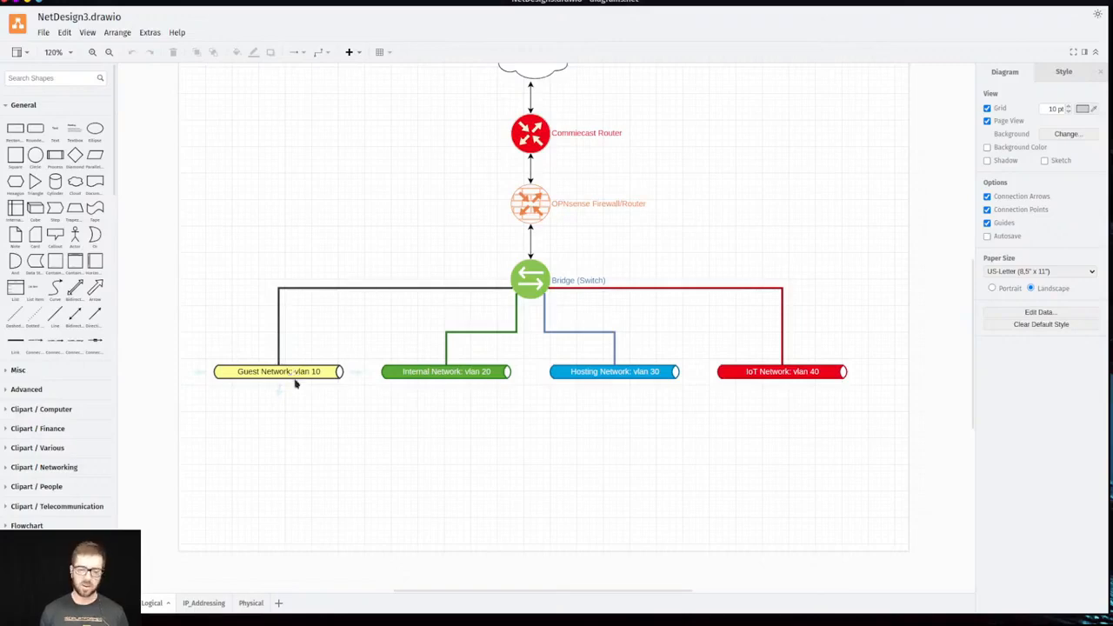
- Search the shape library for "text box" and place a Text Box below the Guest Network: vlan 10 shape
{"action": "scroll", "coordinate": [184, 425], "scroll_direction": "left", "scroll_amount": 1}
{"action": "scroll", "coordinate": [183, 425], "scroll_direction": "left", "scroll_amount": 1}
{"action": "scroll", "coordinate": [298, 432], "scroll_direction": "up", "scroll_amount": 8}
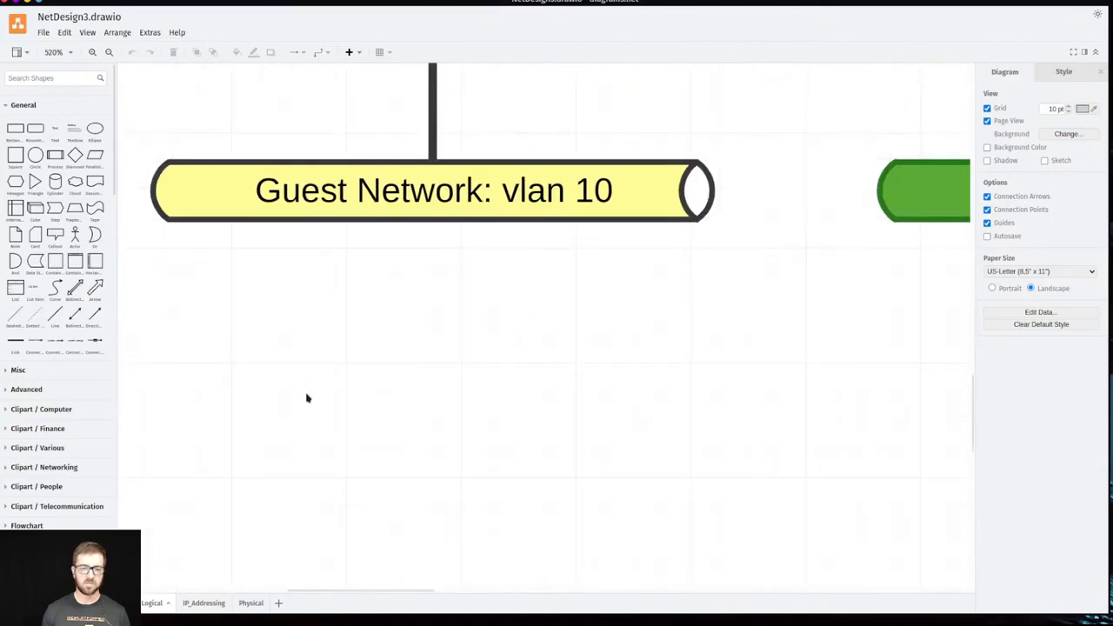
{"action": "left_click", "coordinate": [56, 78]}
{"action": "type", "text": "text bo"}
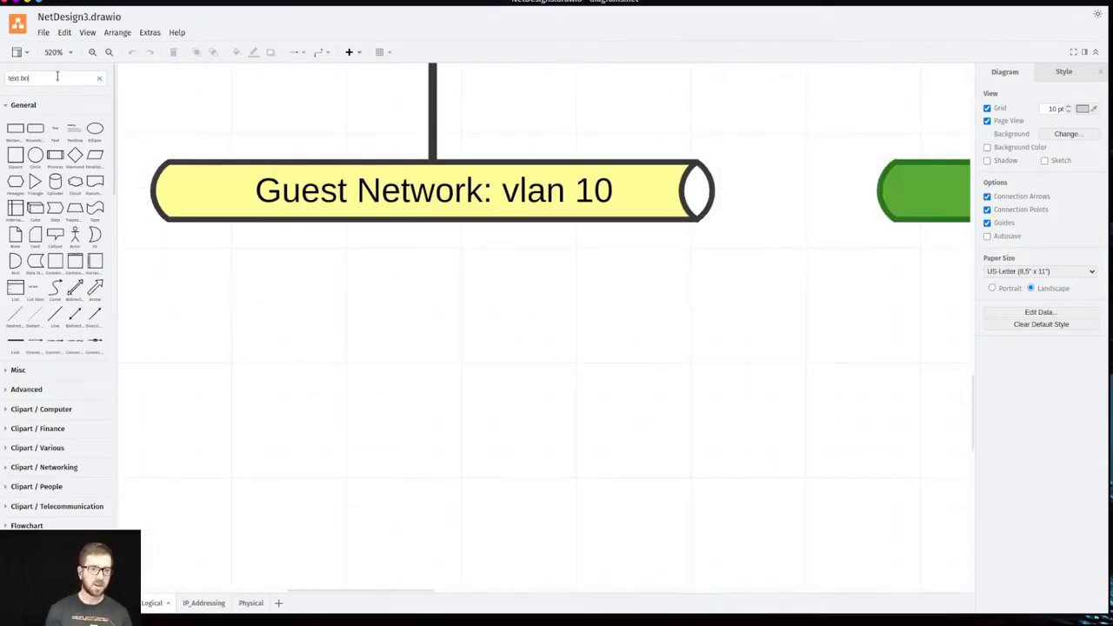
{"action": "type", "text": "x"}
{"action": "key", "text": "Return"}
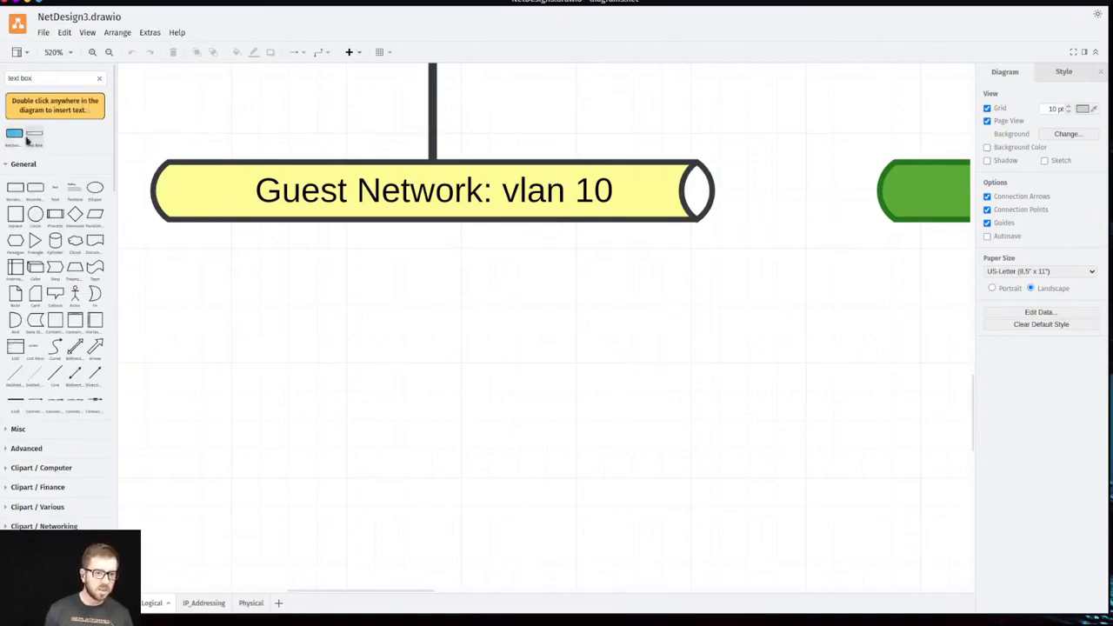
{"action": "mouse_move", "coordinate": [35, 137]}
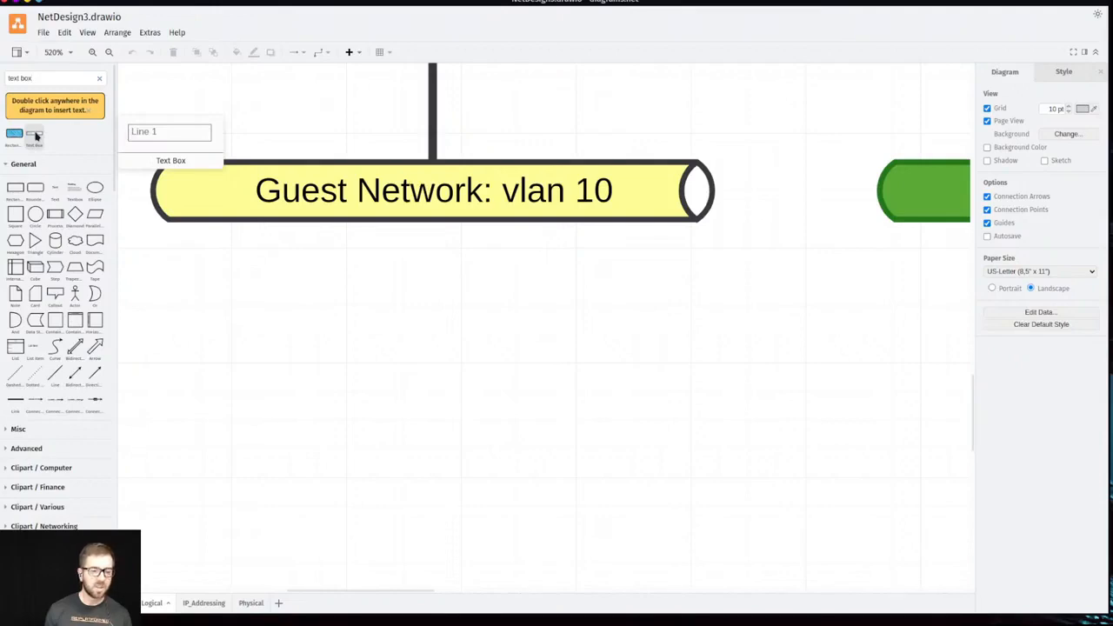
{"action": "right_click", "coordinate": [173, 259]}
{"action": "left_click_drag", "start_coordinate": [34, 135], "coordinate": [147, 293]}
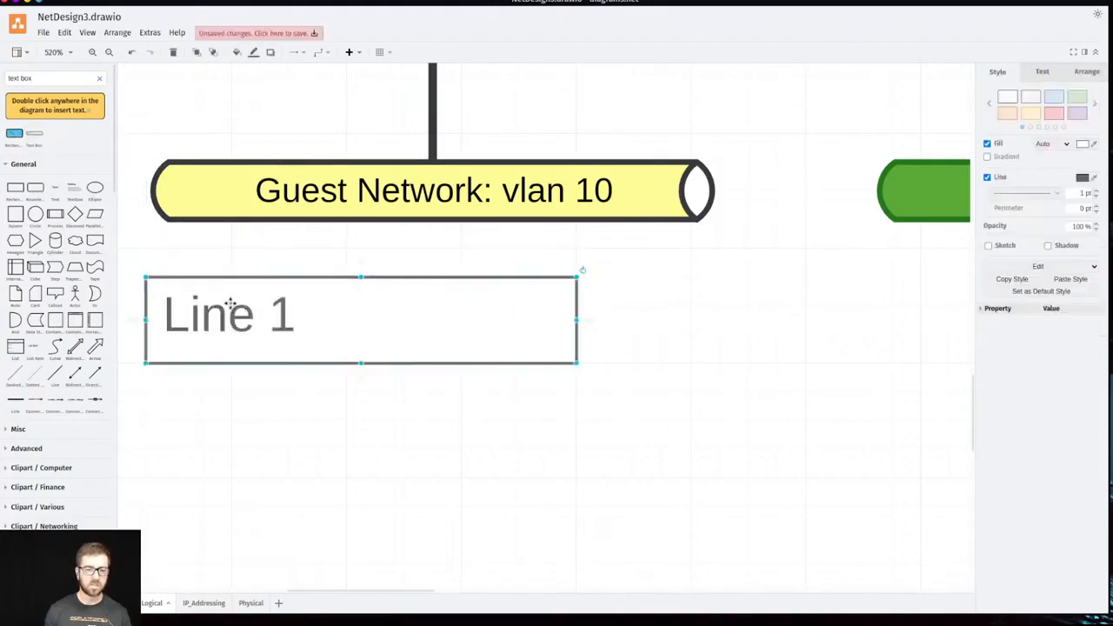
- Replace the placeholder in the text box below the Guest Network shape with "Internet (80 and 443)"
{"action": "double_click", "coordinate": [249, 311]}
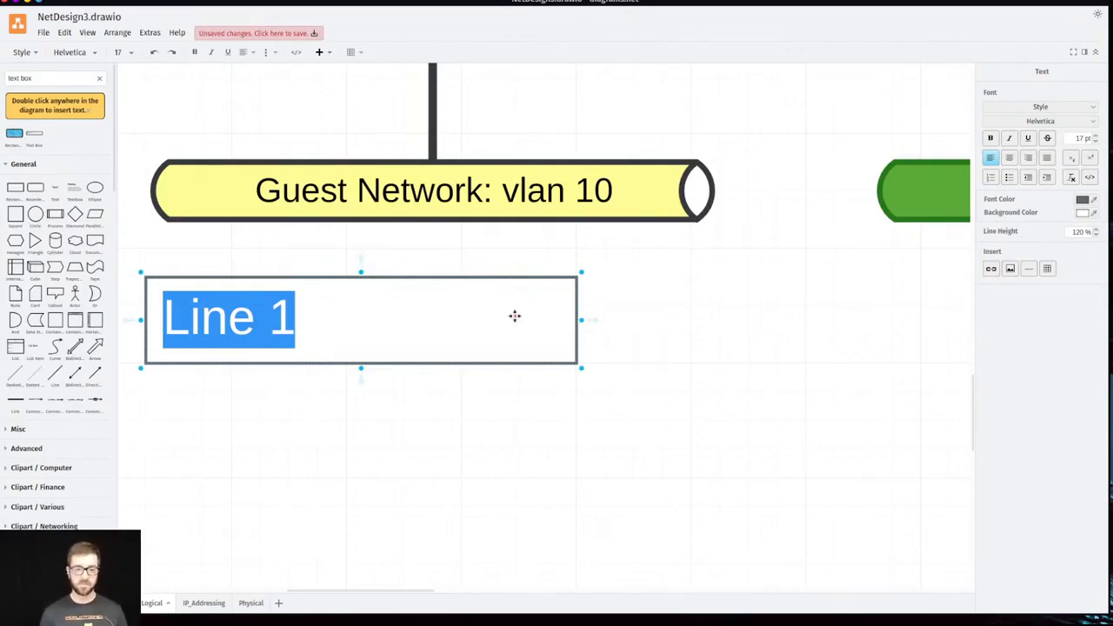
{"action": "type", "text": "Internet"}
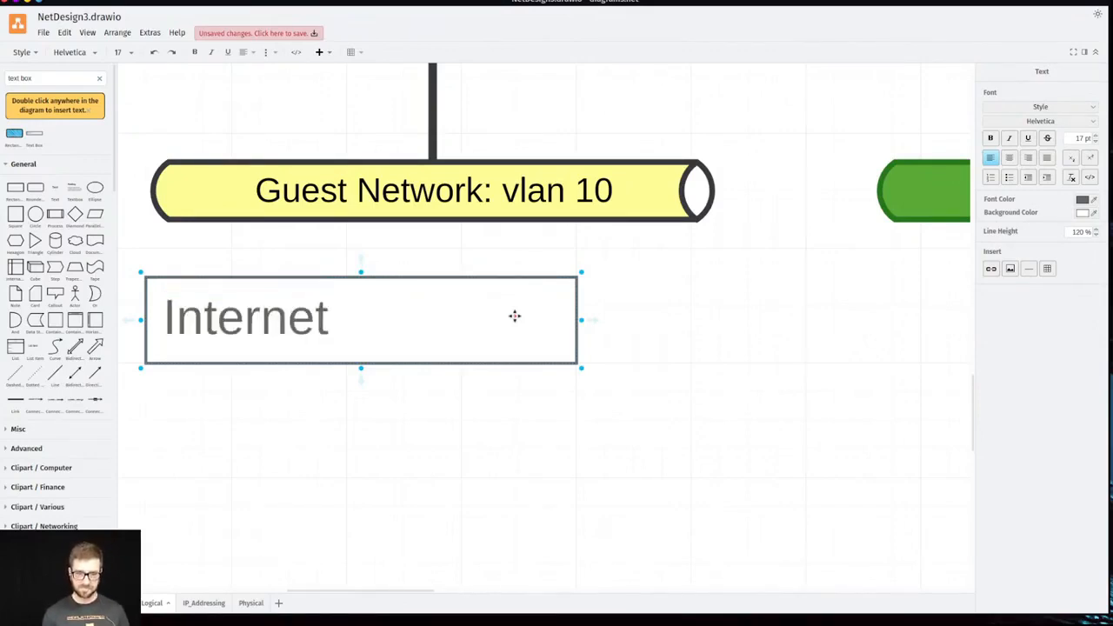
{"action": "type", "text": " ("}
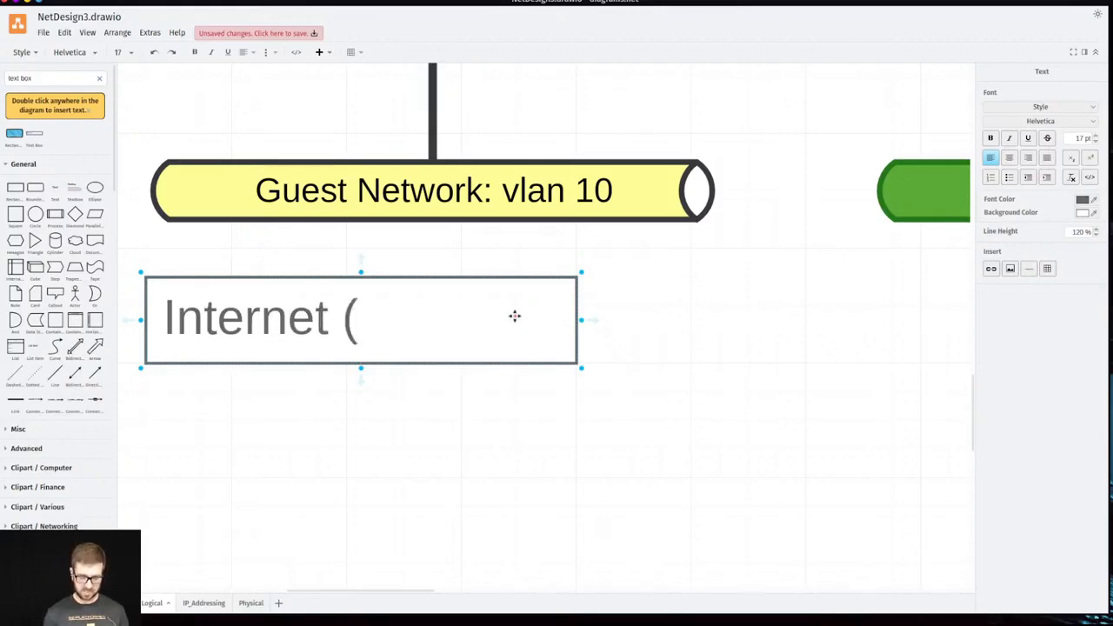
{"action": "type", "text": "80"}
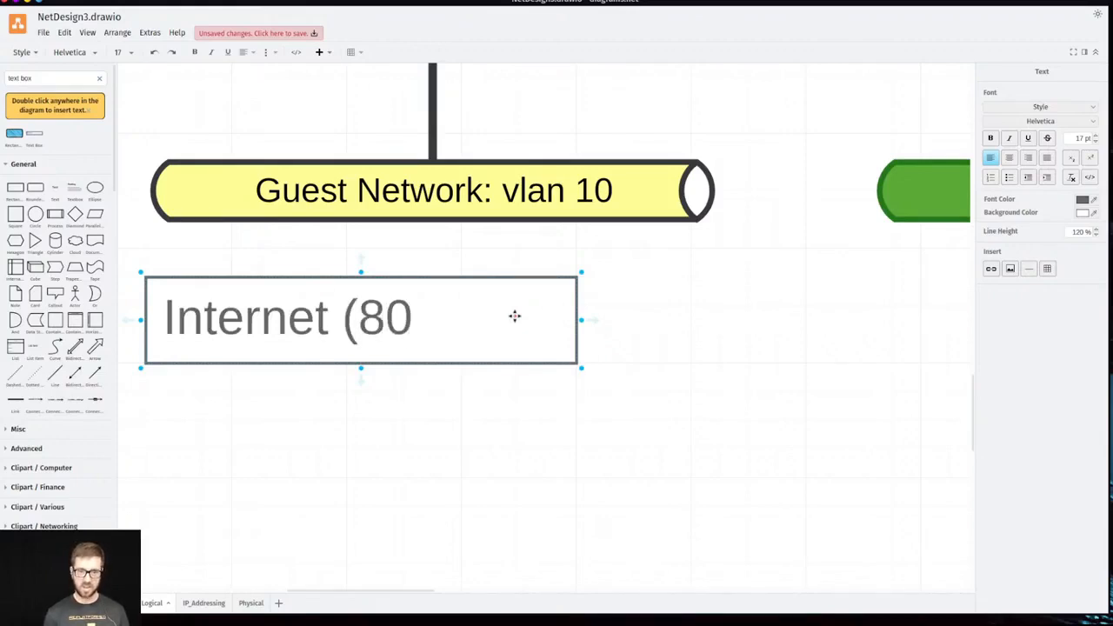
{"action": "type", "text": " and 443"}
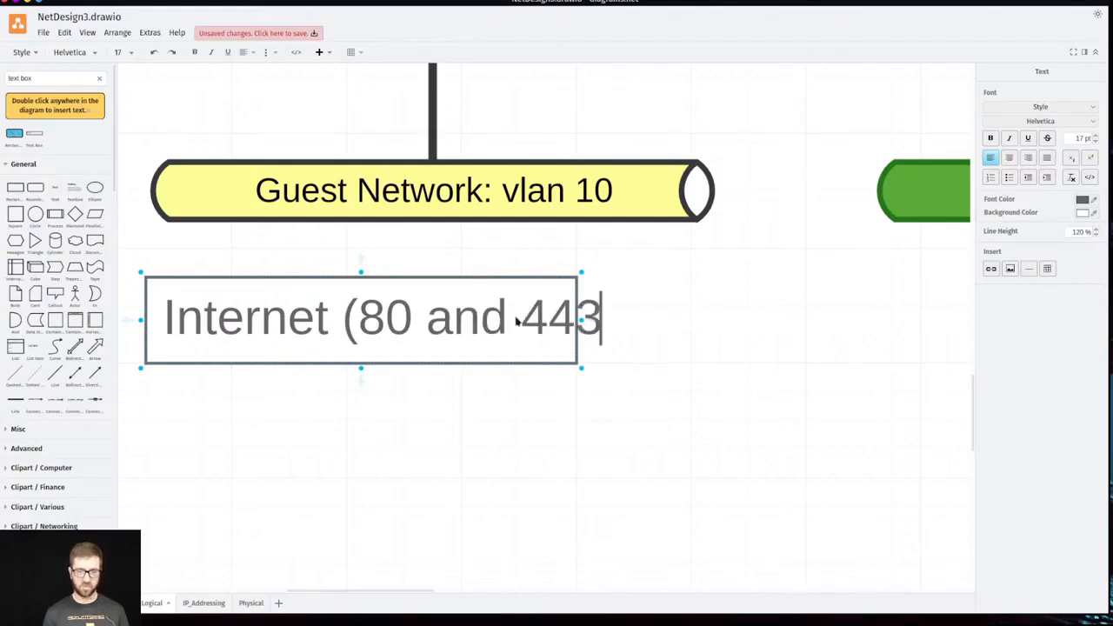
{"action": "type", "text": ")"}
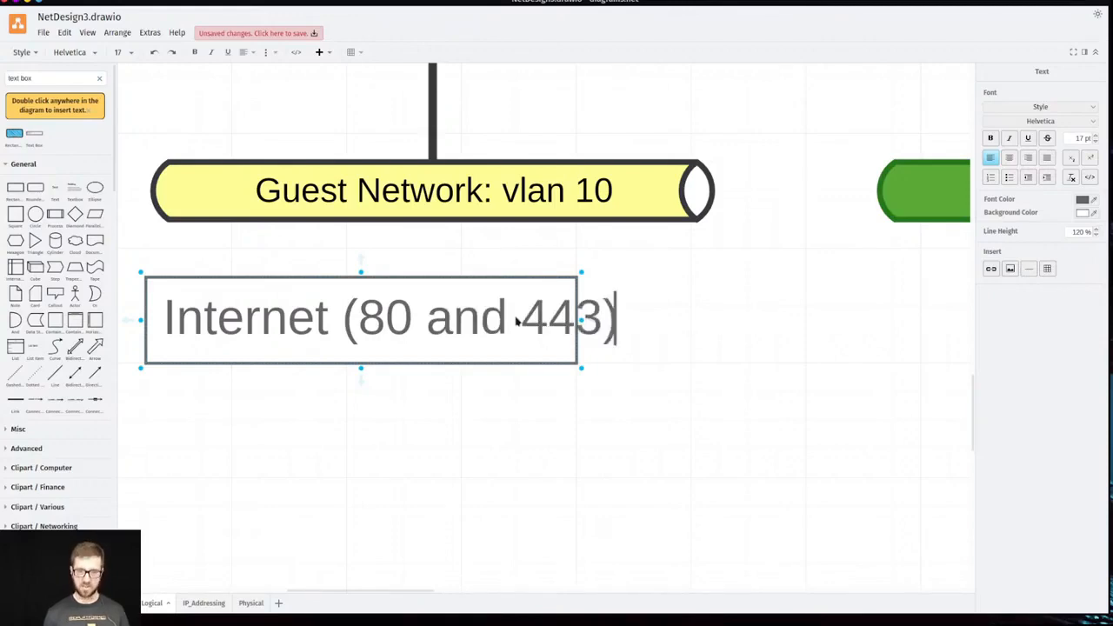
- Delete the "Internet (80 and 443)" text box and save the diagram
{"action": "left_click", "coordinate": [478, 388]}
{"action": "left_click", "coordinate": [459, 330]}
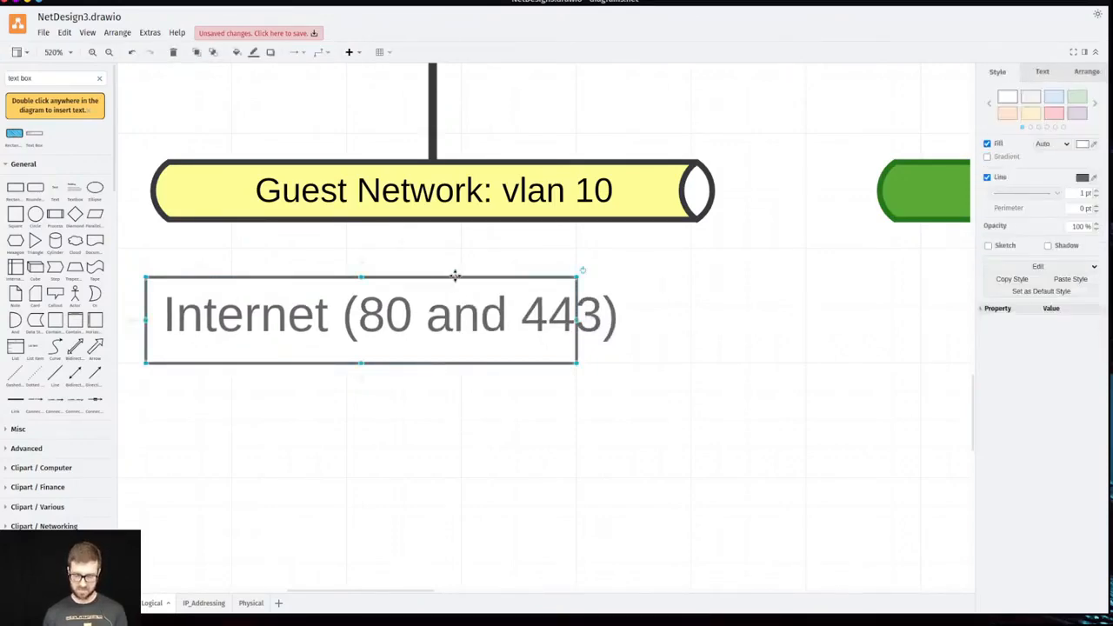
{"action": "key", "text": "Delete"}
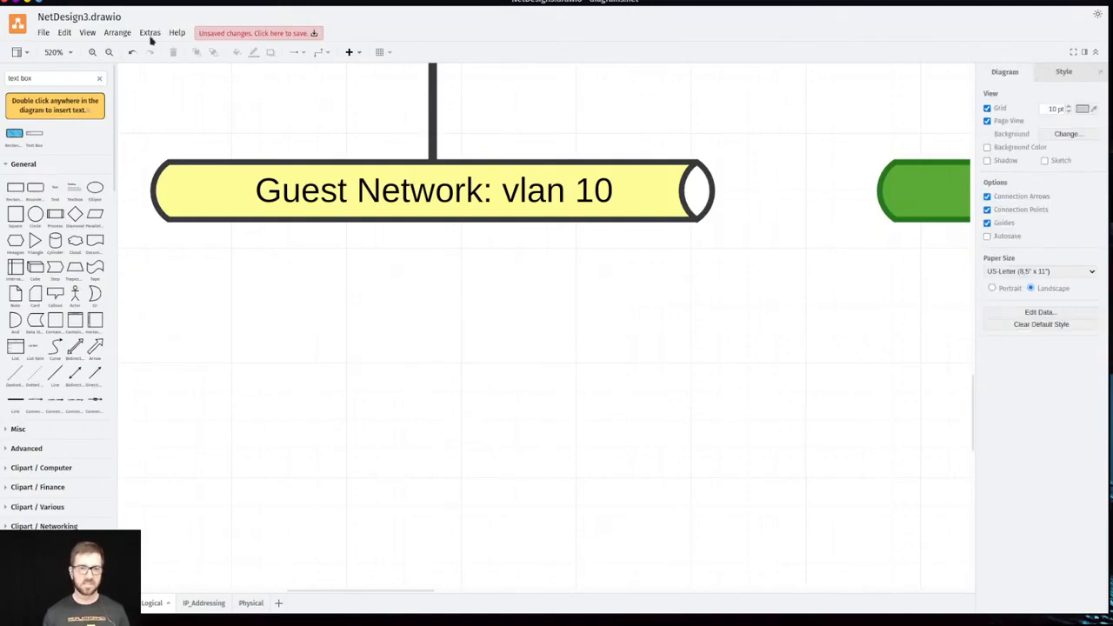
{"action": "left_click", "coordinate": [265, 32]}
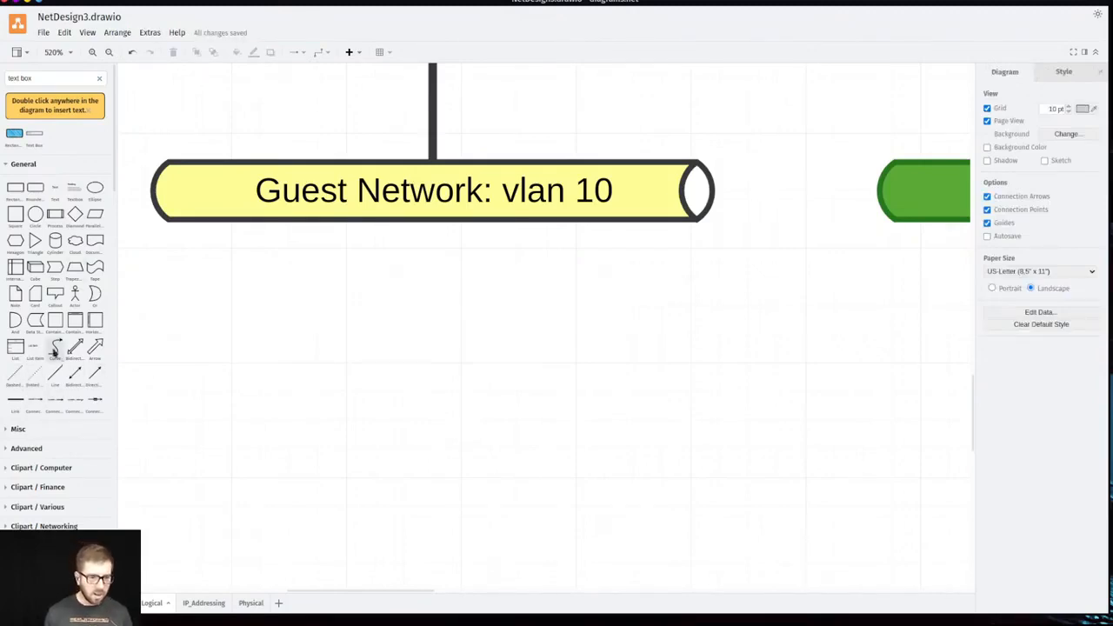
- Add a text reading "Internet: 80,443" just below the Guest Network: vlan 10 shape
{"action": "mouse_move", "coordinate": [18, 354]}
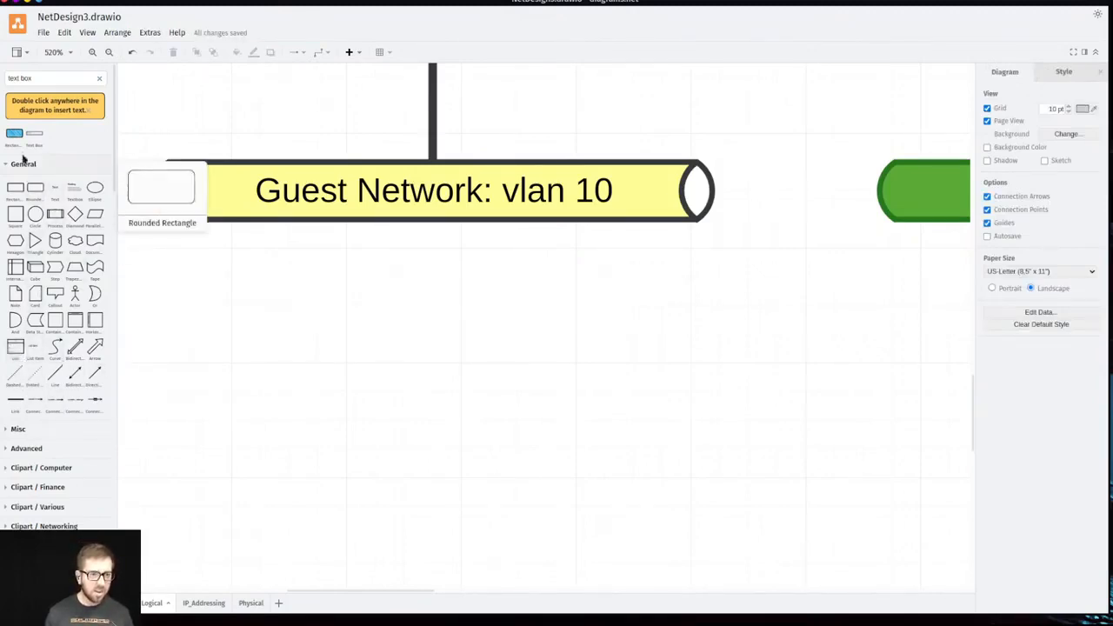
{"action": "scroll", "coordinate": [48, 444], "scroll_direction": "down", "scroll_amount": 3}
{"action": "scroll", "coordinate": [61, 218], "scroll_direction": "up", "scroll_amount": 3}
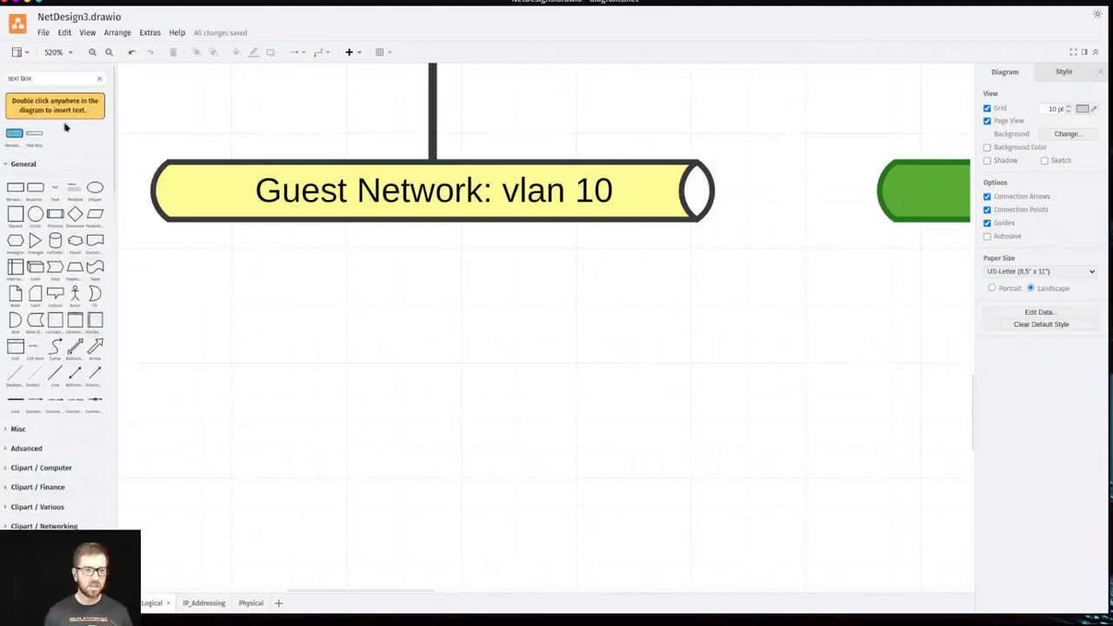
{"action": "double_click", "coordinate": [191, 259]}
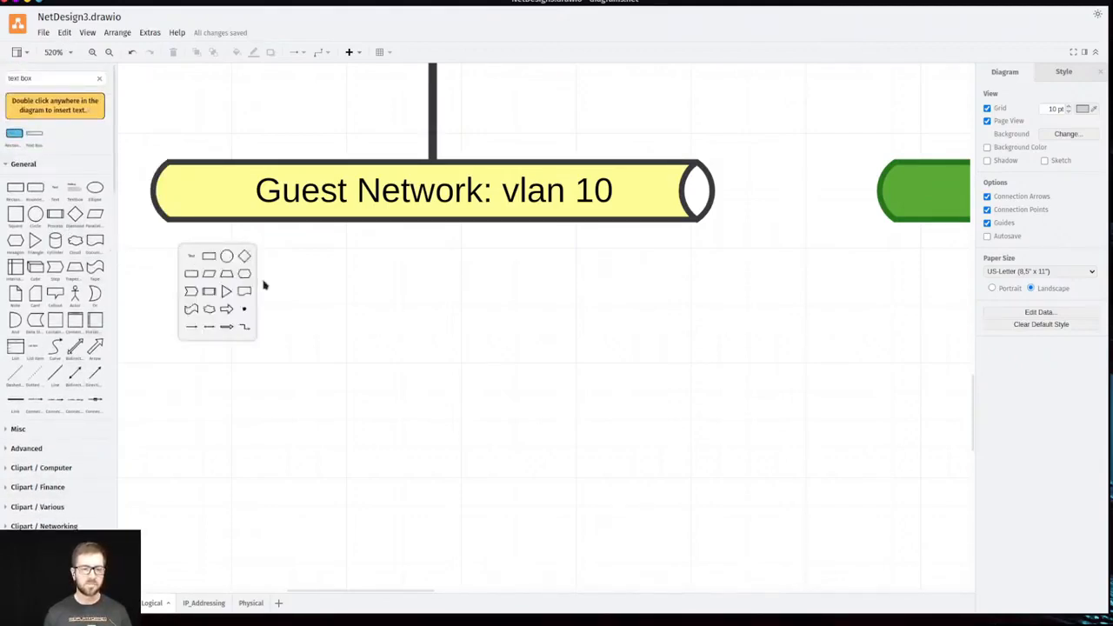
{"action": "left_click", "coordinate": [190, 258]}
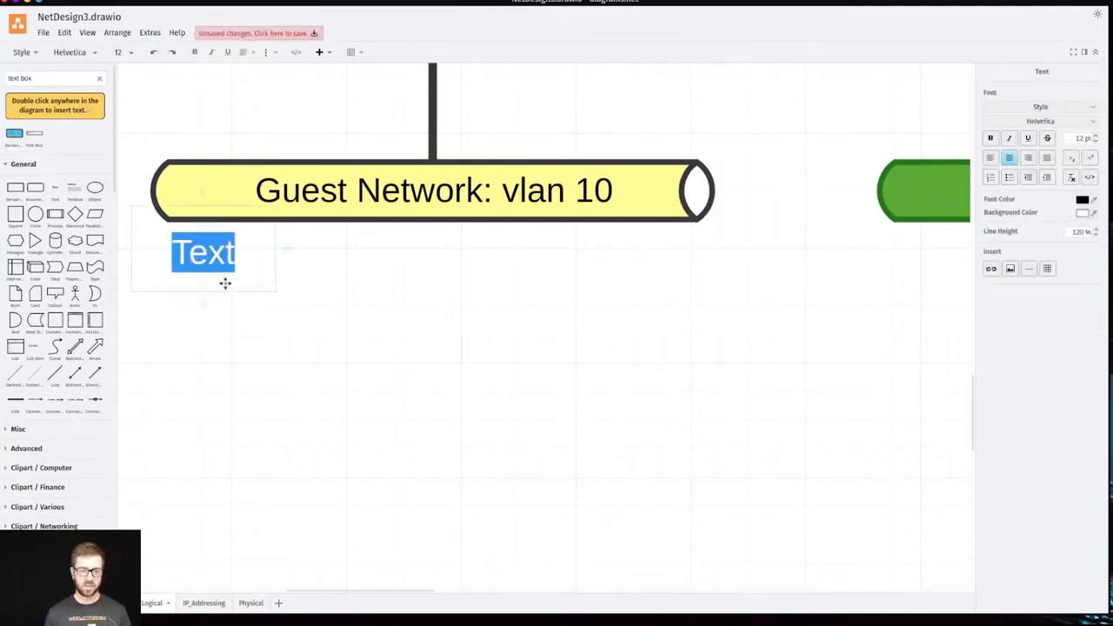
{"action": "type", "text": "Internet: 80,"}
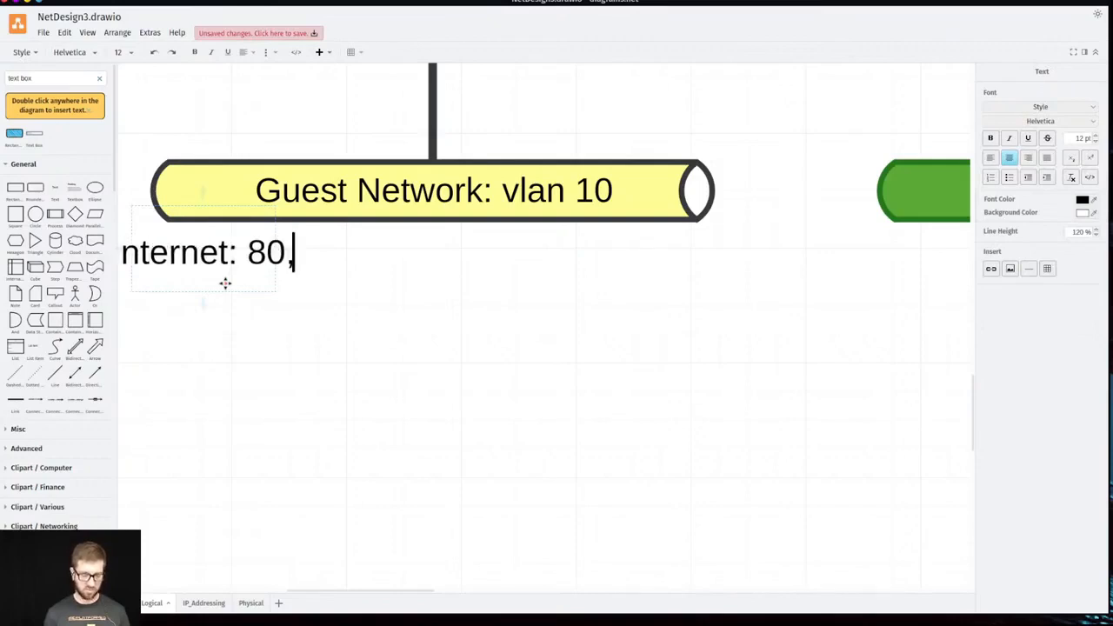
{"action": "type", "text": "443"}
{"action": "key", "text": "Return"}
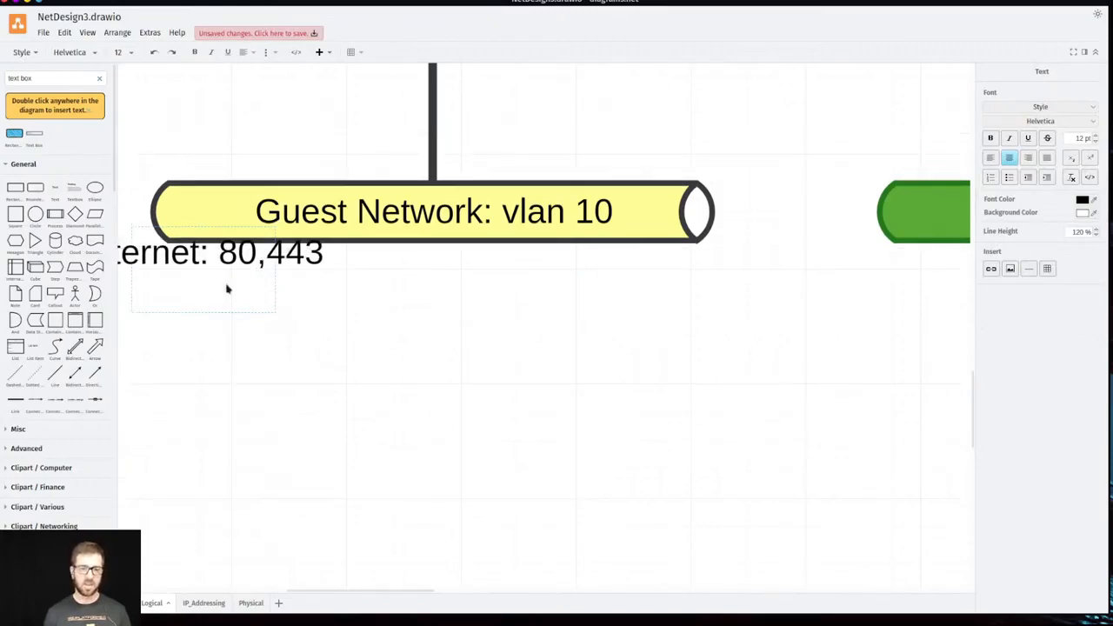
- Move the "Internet: 80,443" text farther down so it sits clear of the Guest Network shape
{"action": "key", "text": "Escape"}
{"action": "left_click_drag", "start_coordinate": [203, 269], "coordinate": [295, 330]}
{"action": "double_click", "coordinate": [419, 365]}
{"action": "left_click", "coordinate": [335, 408]}
{"action": "left_click", "coordinate": [251, 455]}
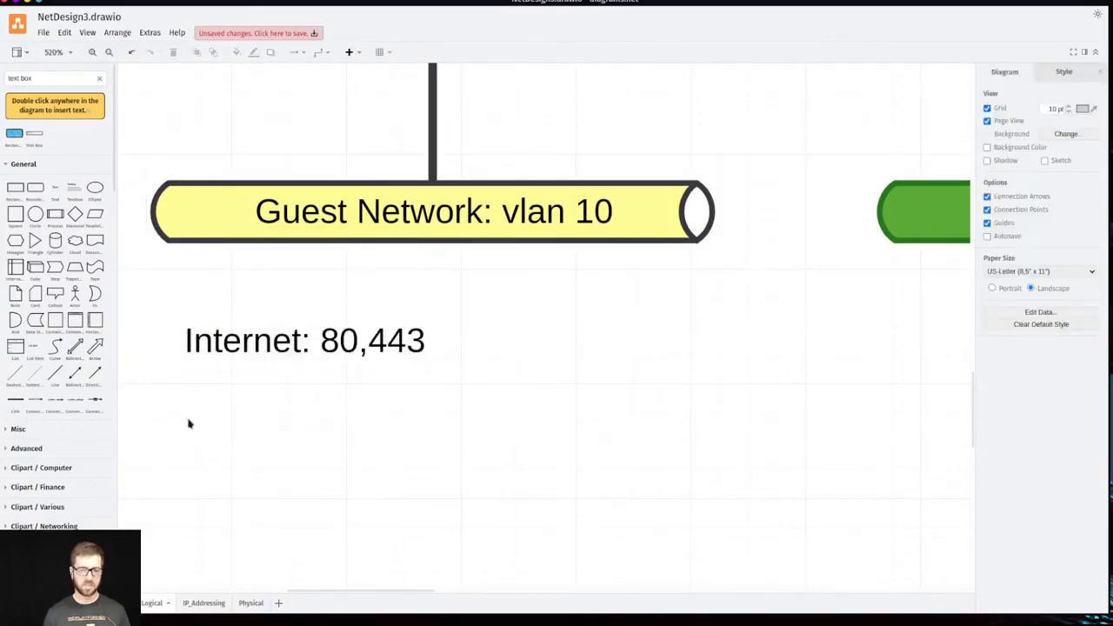
- Add a text reading "Secure Email Services" and place it directly below "Internet: 80,443"
{"action": "double_click", "coordinate": [188, 424]}
{"action": "left_click", "coordinate": [184, 419]}
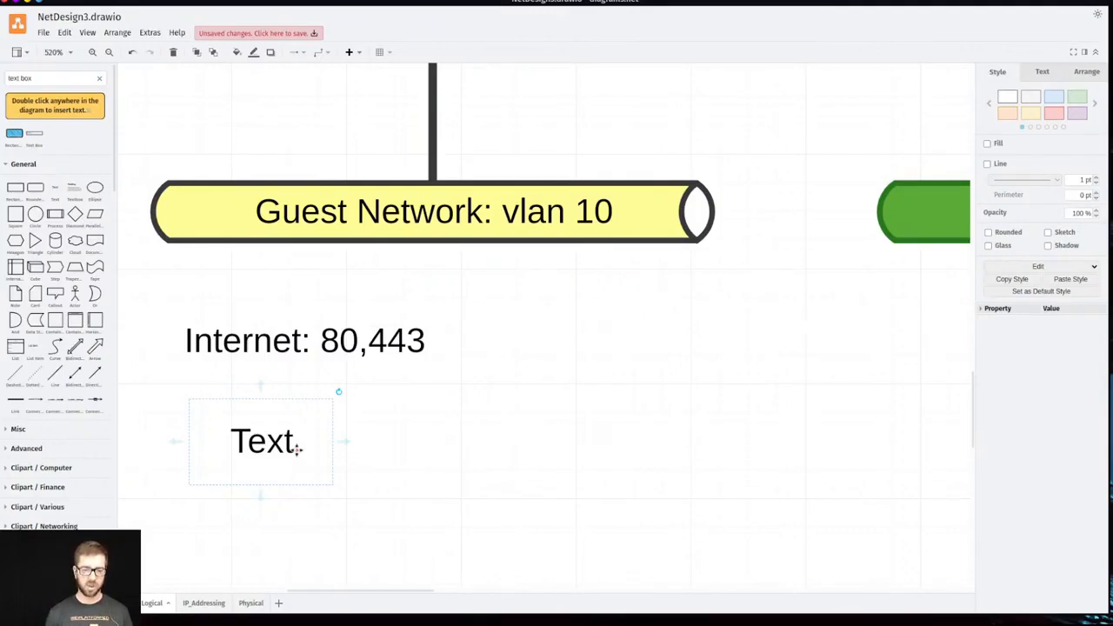
{"action": "type", "text": "Secure"}
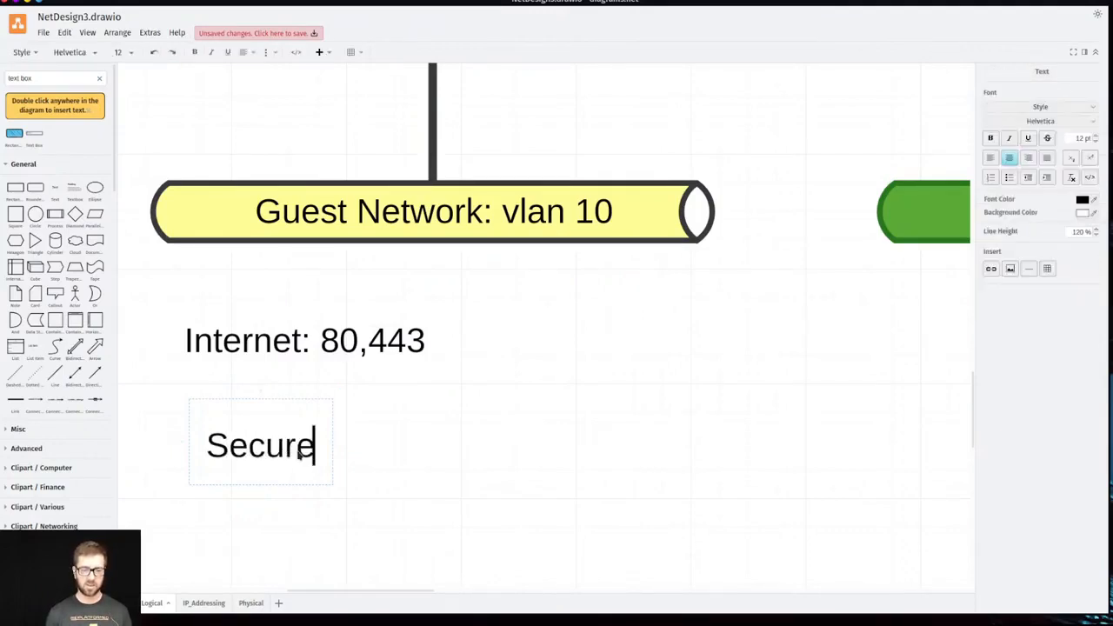
{"action": "type", "text": " Email Servic"}
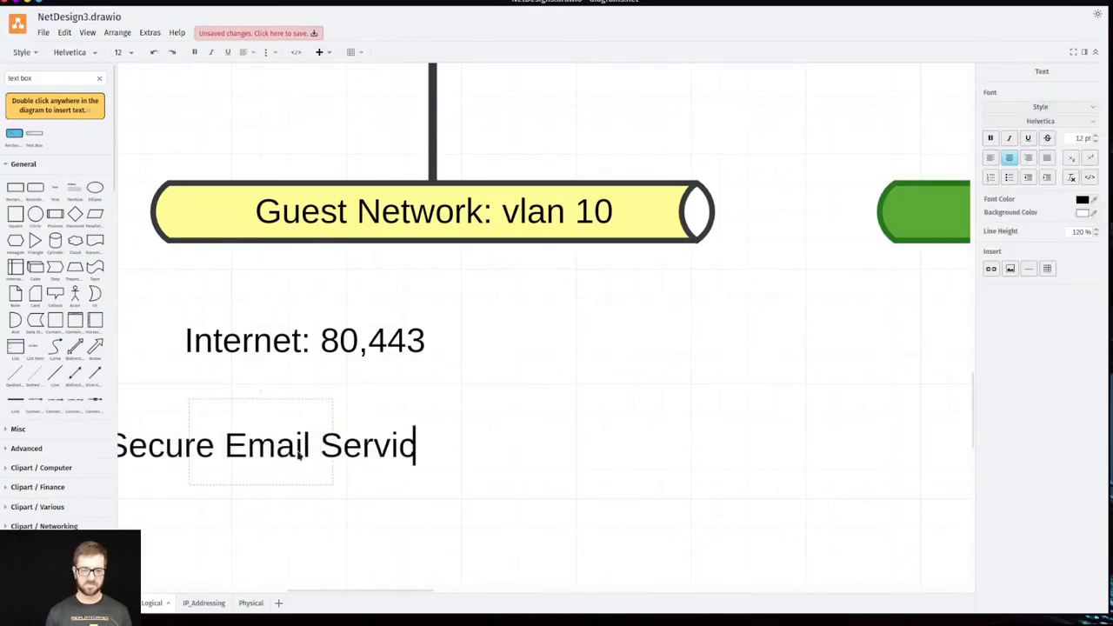
{"action": "type", "text": "es"}
{"action": "key", "text": "Escape"}
{"action": "left_click_drag", "start_coordinate": [301, 442], "coordinate": [425, 413]}
- Add a text reading "VPNs" below "Secure Email Services"
{"action": "double_click", "coordinate": [250, 553]}
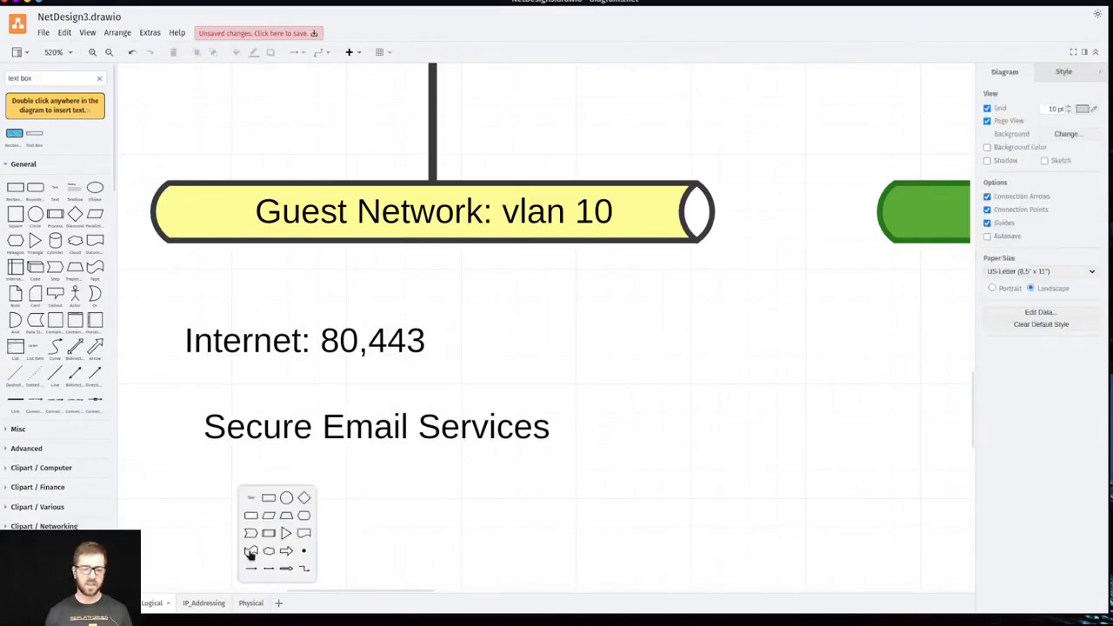
{"action": "left_click", "coordinate": [250, 497]}
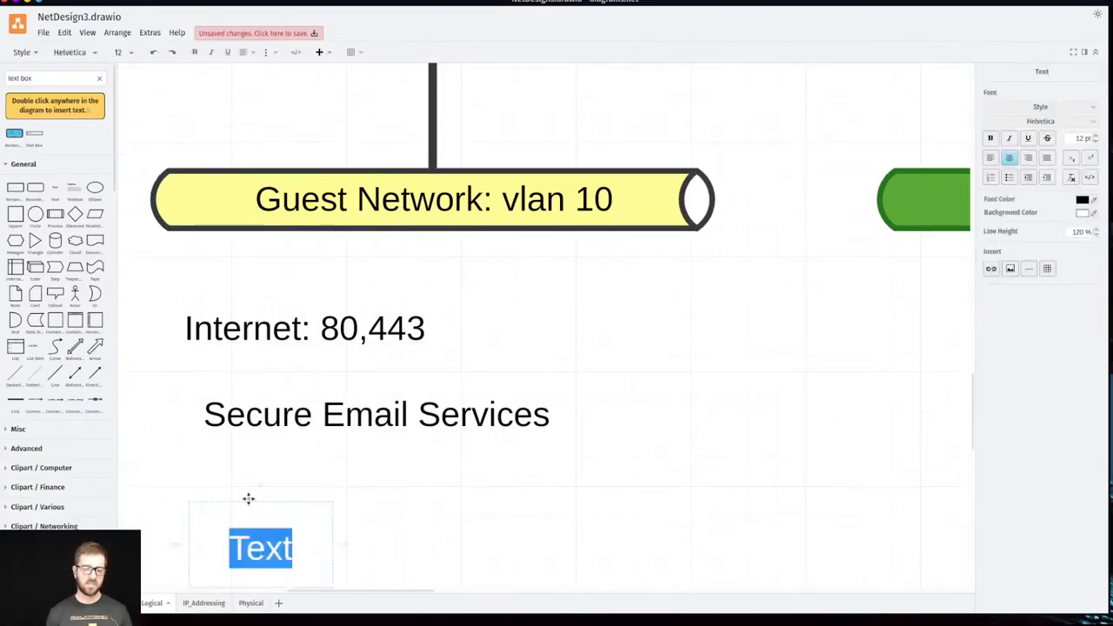
{"action": "type", "text": "VPN"}
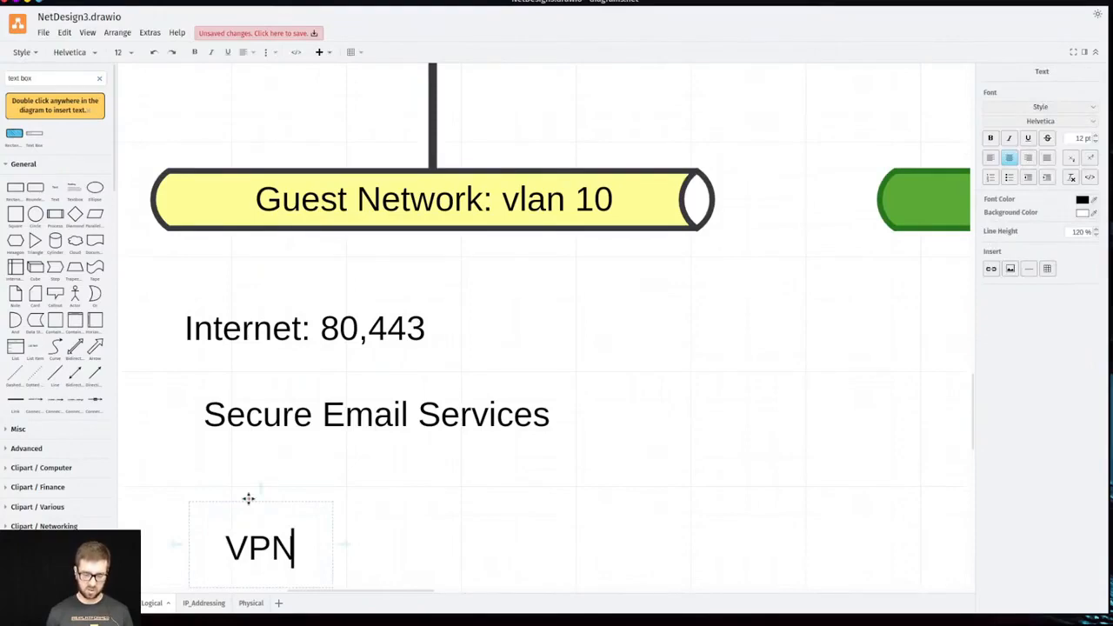
{"action": "type", "text": "s"}
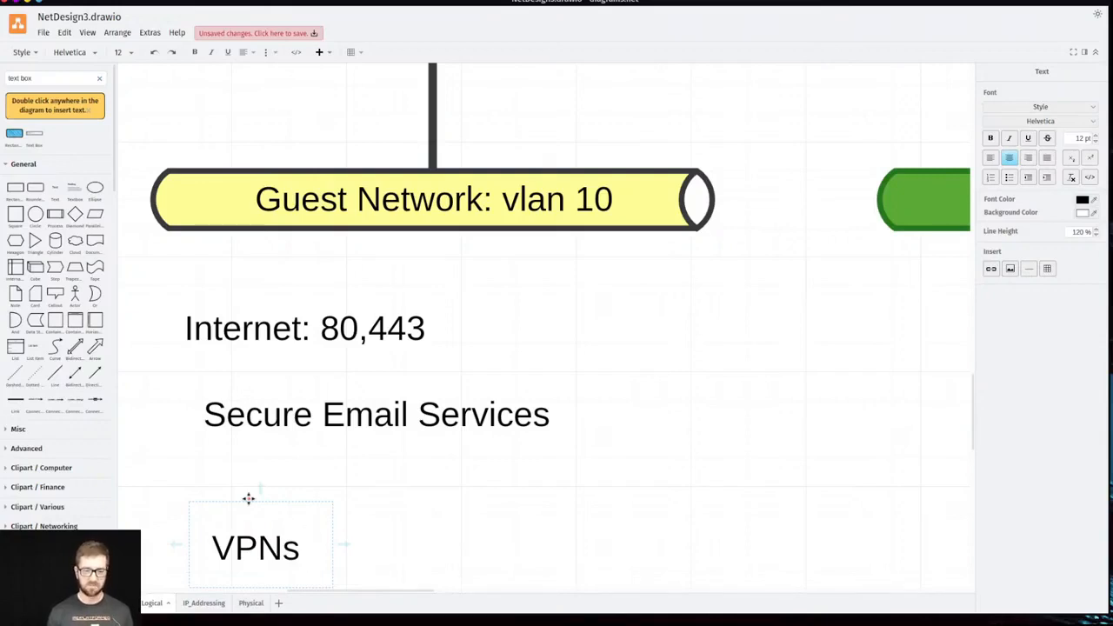
{"action": "left_click", "coordinate": [437, 504]}
- Move "VPNs" up under "Secure Email Services" and line up both texts with the box edge of "Internet: 80,443"
{"action": "left_click", "coordinate": [259, 518]}
{"action": "left_click_drag", "start_coordinate": [260, 519], "coordinate": [260, 477]}
{"action": "left_click_drag", "start_coordinate": [266, 427], "coordinate": [251, 426]}
{"action": "left_click", "coordinate": [254, 497]}
{"action": "left_click_drag", "start_coordinate": [264, 503], "coordinate": [236, 502]}
- Review the Internet, Secure Email Services and VPNs entries listed under the Guest Network one by one
{"action": "scroll", "coordinate": [426, 509], "scroll_direction": "down", "scroll_amount": 3}
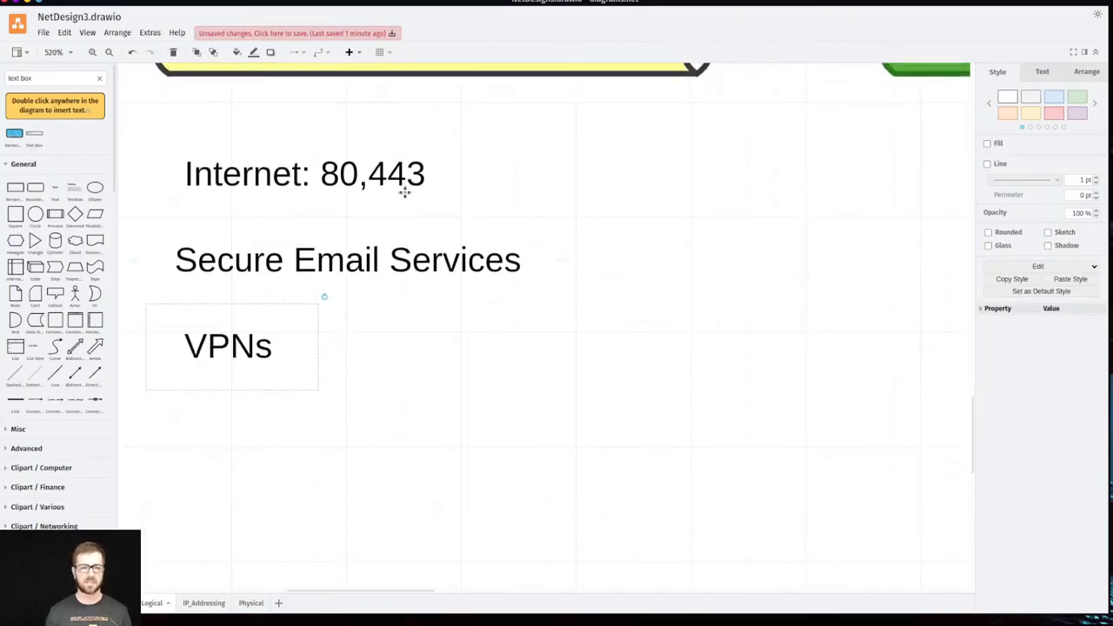
{"action": "left_click", "coordinate": [266, 172]}
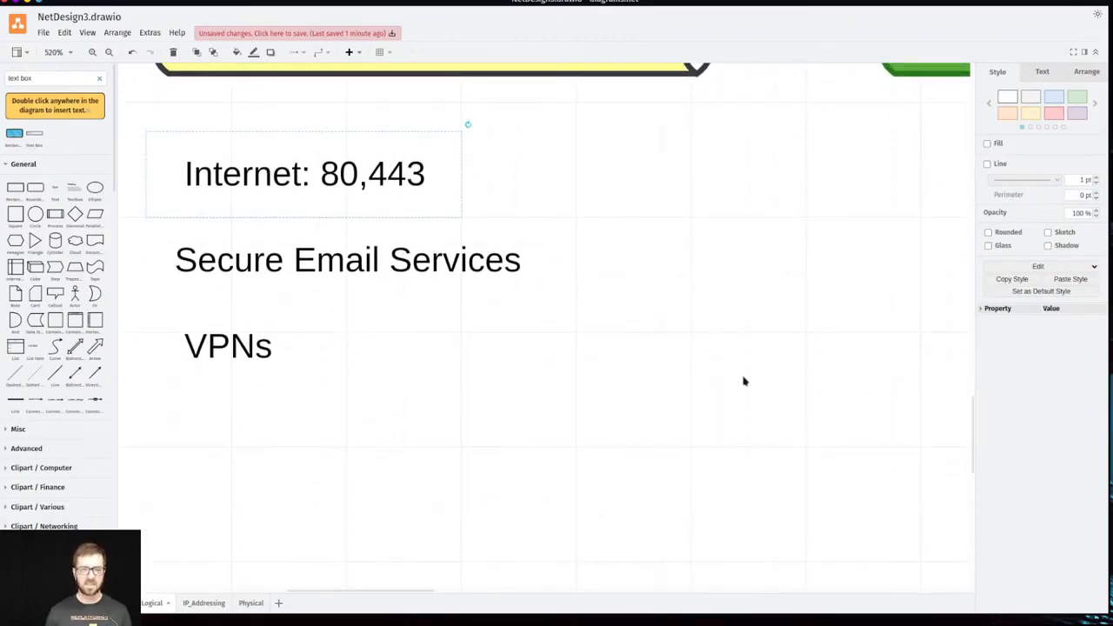
{"action": "left_click", "coordinate": [243, 262]}
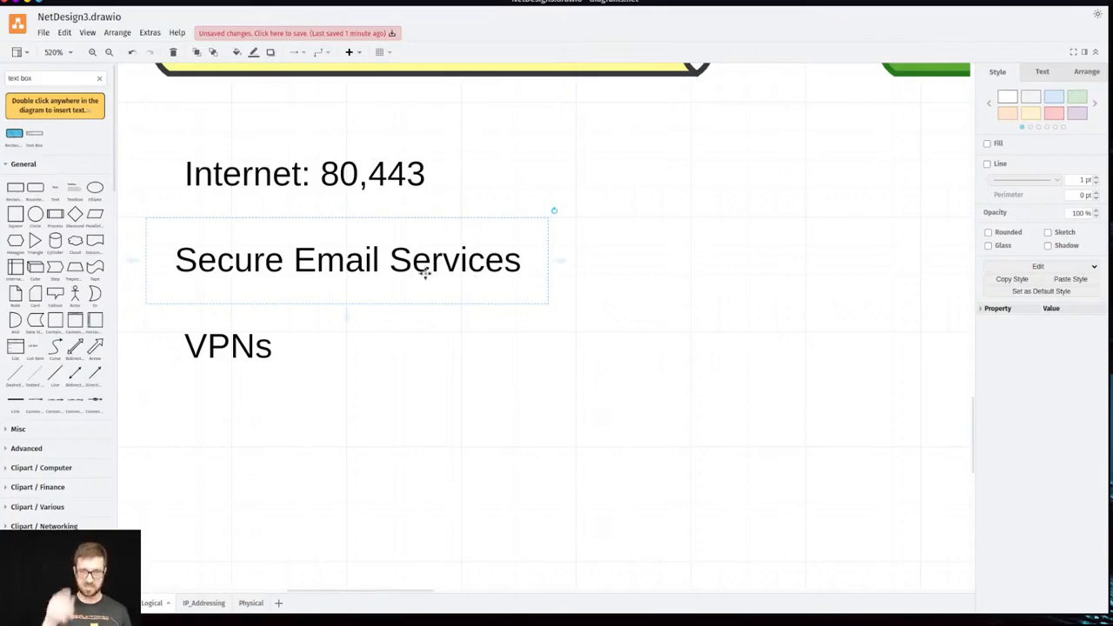
{"action": "left_click", "coordinate": [205, 344]}
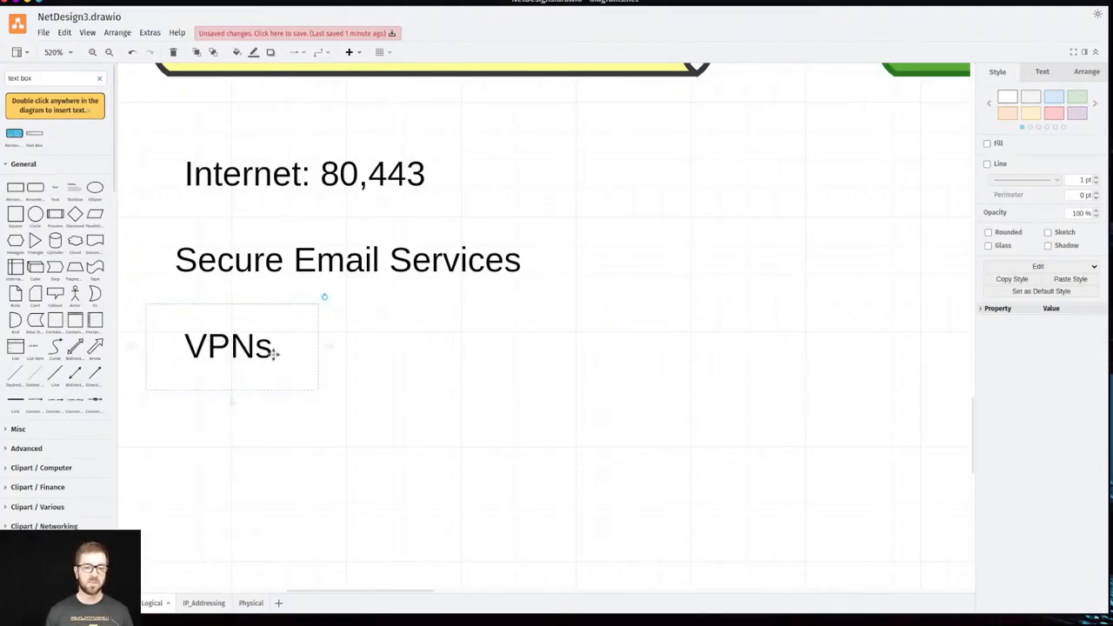
{"action": "left_click", "coordinate": [429, 390]}
{"action": "scroll", "coordinate": [509, 411], "scroll_direction": "down", "scroll_amount": 3}
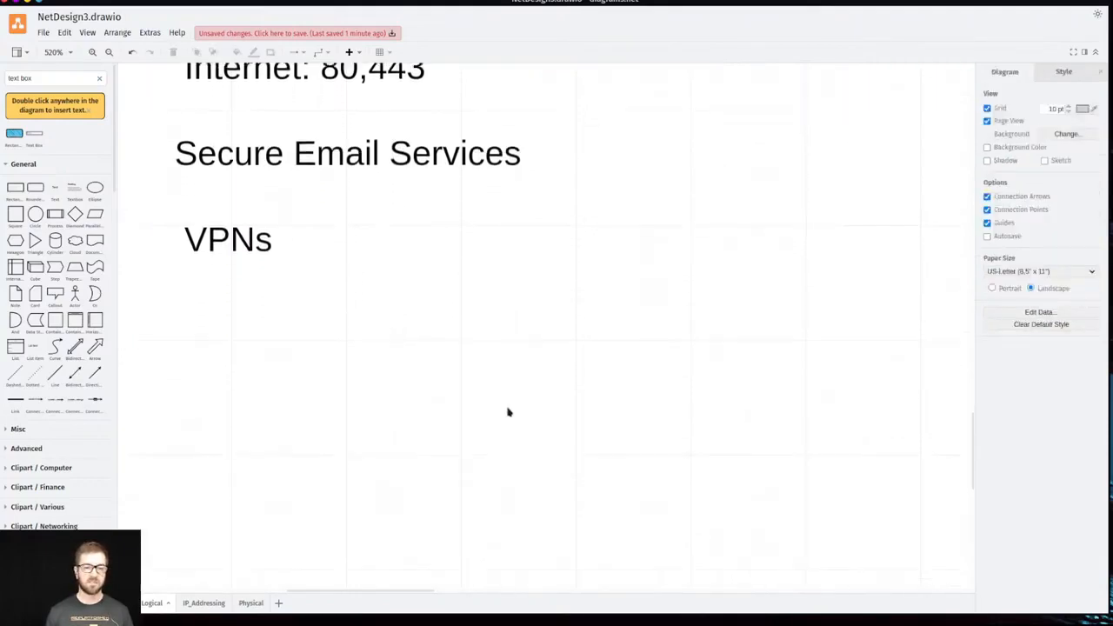
{"action": "scroll", "coordinate": [522, 410], "scroll_direction": "up", "scroll_amount": 3}
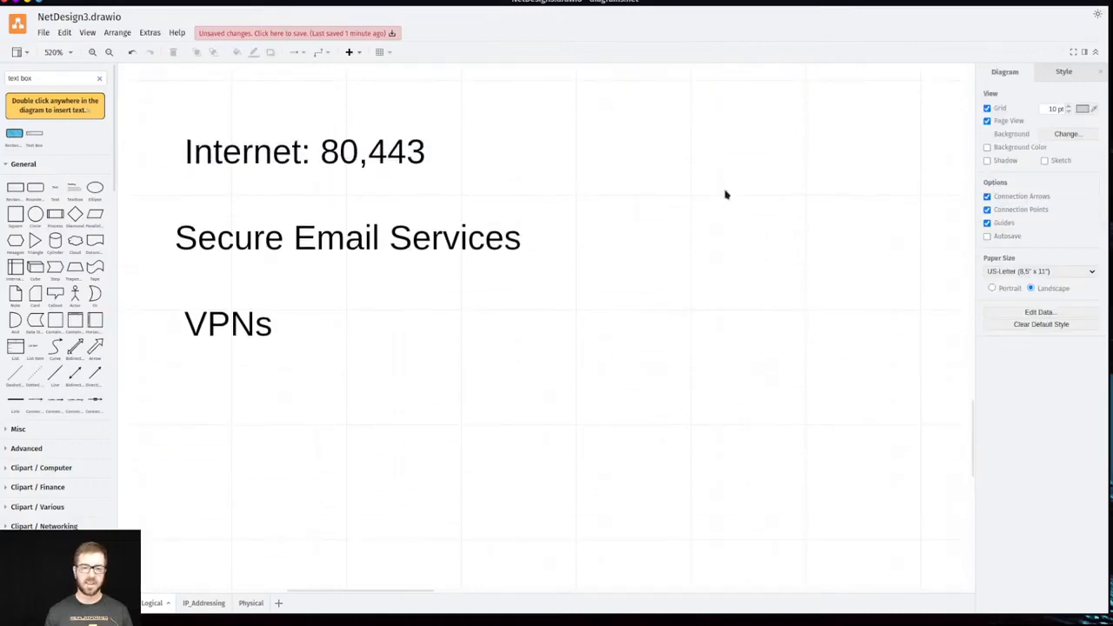
- Examine the four VLAN branches, comparing the Guest Network entries with the empty area under Internal Network: vlan 20
{"action": "key", "text": "ctrl+h"}
{"action": "scroll", "coordinate": [888, 205], "scroll_direction": "left", "scroll_amount": 1}
{"action": "scroll", "coordinate": [887, 205], "scroll_direction": "down", "scroll_amount": 1}
{"action": "scroll", "coordinate": [886, 205], "scroll_direction": "right", "scroll_amount": 2}
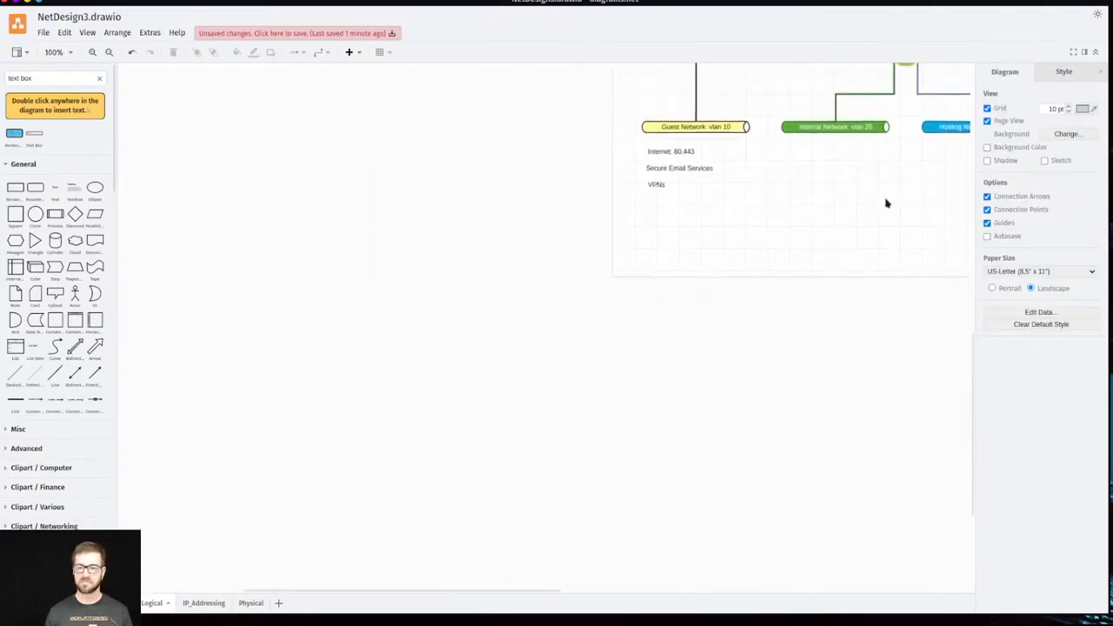
{"action": "scroll", "coordinate": [884, 203], "scroll_direction": "right", "scroll_amount": 2}
{"action": "scroll", "coordinate": [665, 186], "scroll_direction": "right", "scroll_amount": 1}
{"action": "scroll", "coordinate": [666, 190], "scroll_direction": "up", "scroll_amount": 1}
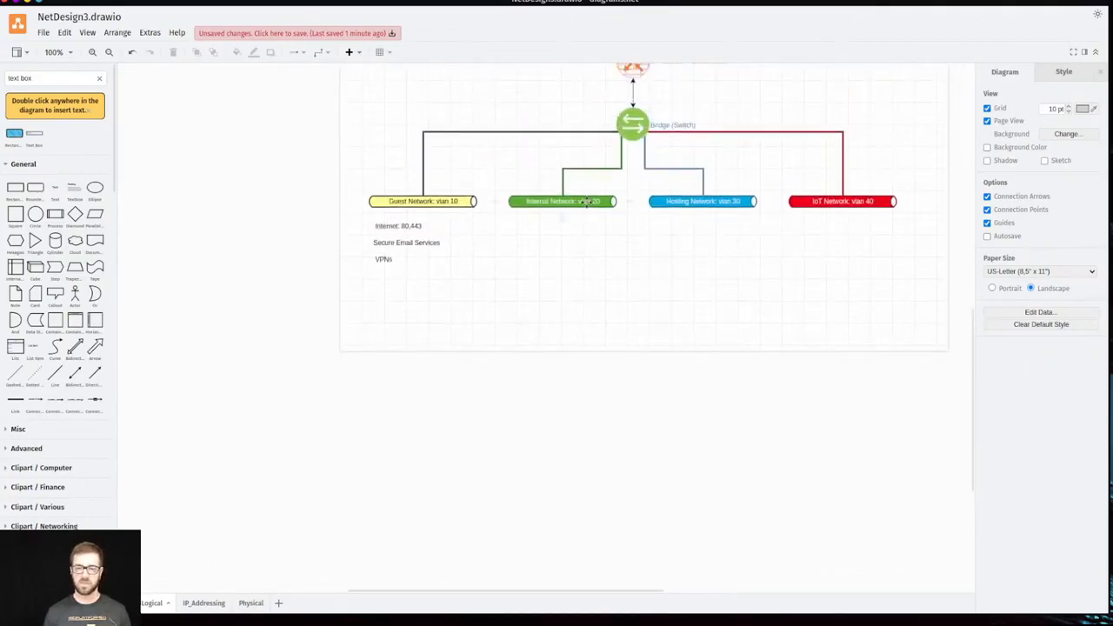
{"action": "scroll", "coordinate": [587, 201], "scroll_direction": "up", "scroll_amount": 5}
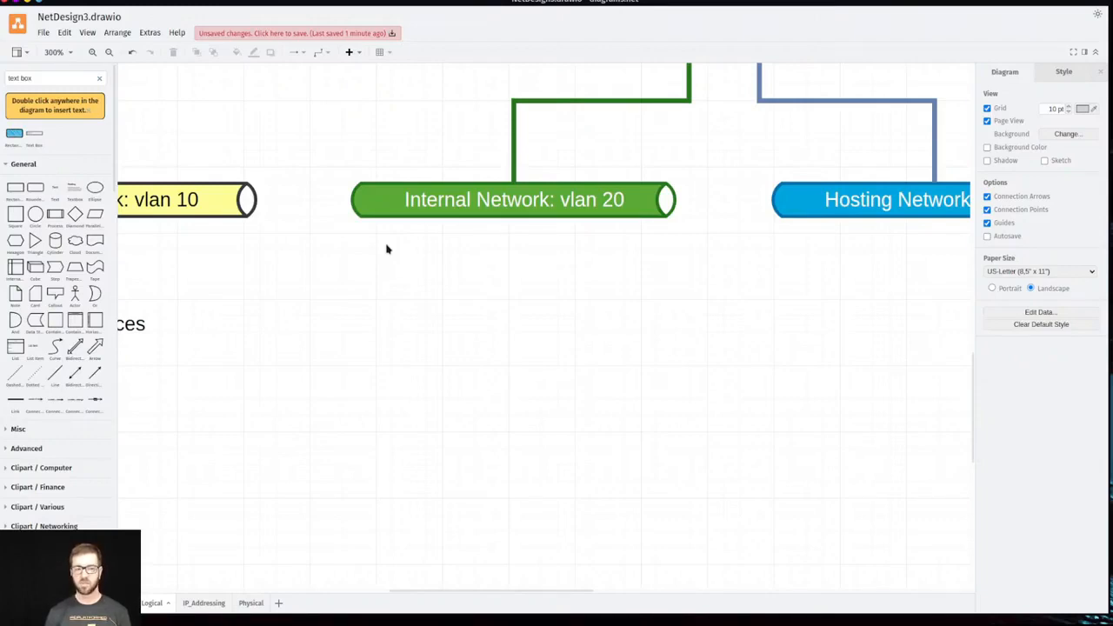
{"action": "left_click_drag", "start_coordinate": [560, 589], "coordinate": [494, 593]}
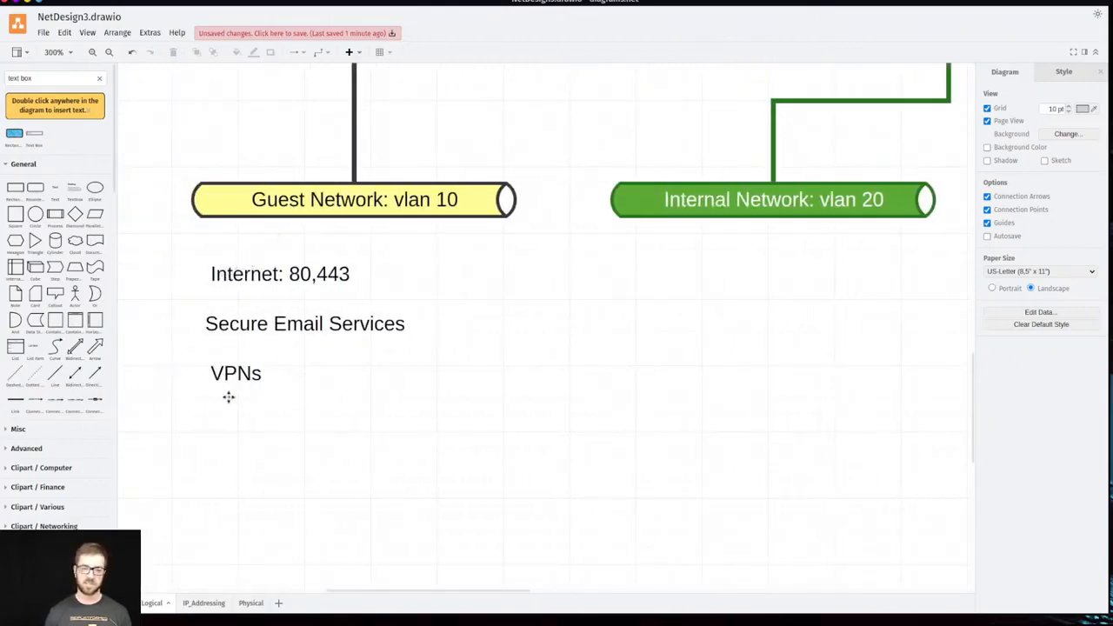
{"action": "left_click_drag", "start_coordinate": [448, 595], "coordinate": [517, 605]}
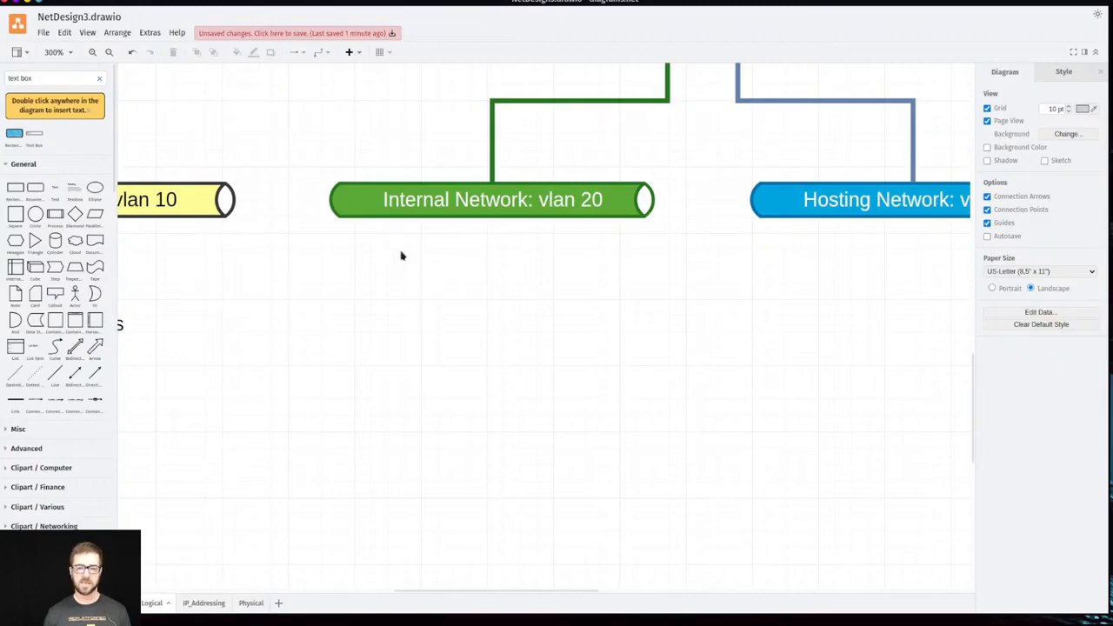
- Add a text reading "Block Services" and place it below the Internal Network: vlan 20 shape
{"action": "double_click", "coordinate": [356, 252]}
{"action": "left_click", "coordinate": [360, 256]}
{"action": "type", "text": "B"}
{"action": "key", "text": "BackSpace"}
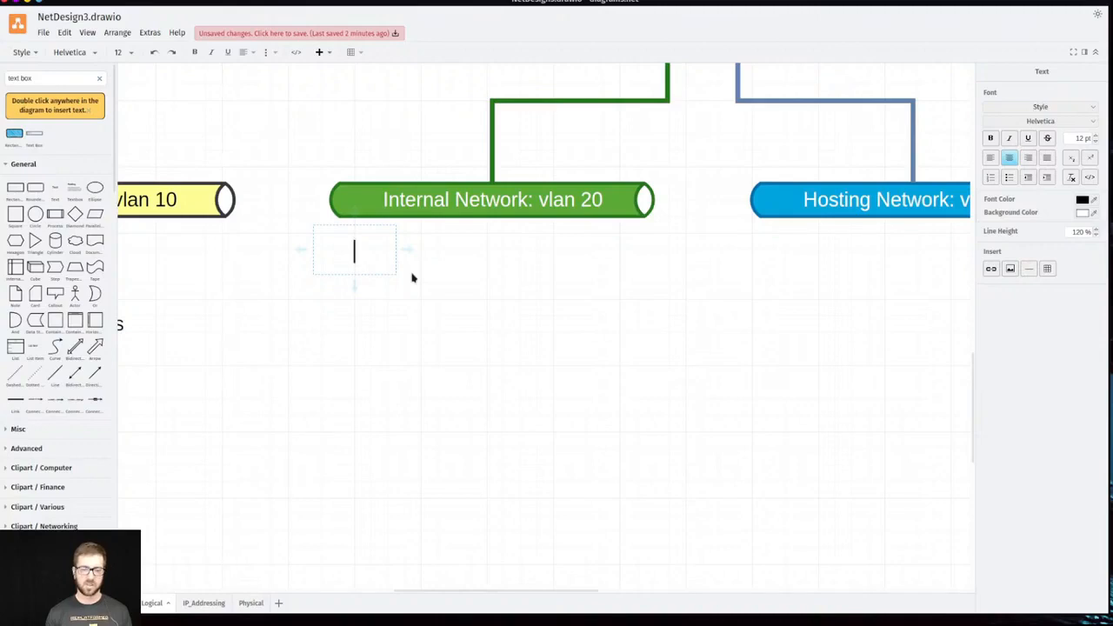
{"action": "type", "text": "Block SErvice"}
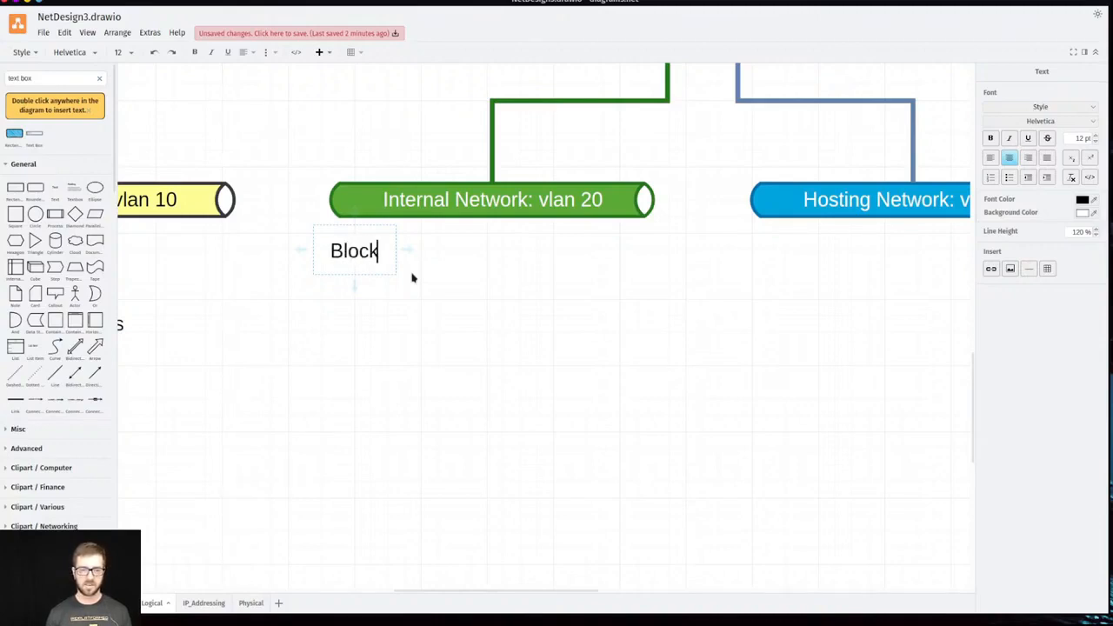
{"action": "key", "text": "BackSpace"}
{"action": "key", "text": "BackSpace"}
{"action": "key", "text": "BackSpace"}
{"action": "key", "text": "BackSpace"}
{"action": "key", "text": "BackSpace"}
{"action": "key", "text": "BackSpace"}
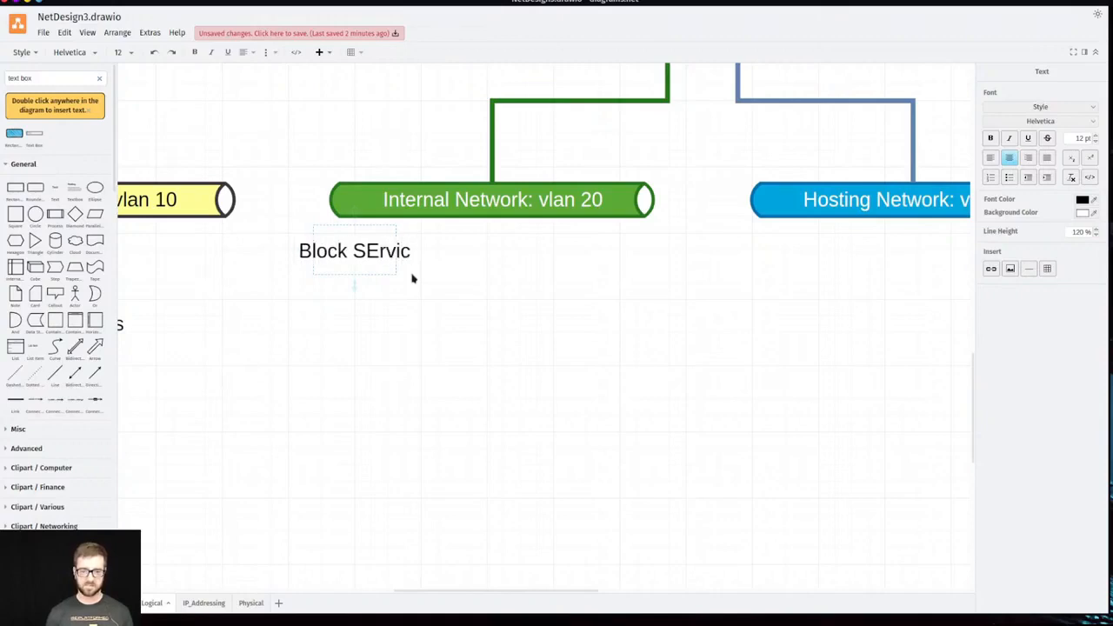
{"action": "type", "text": "ervices"}
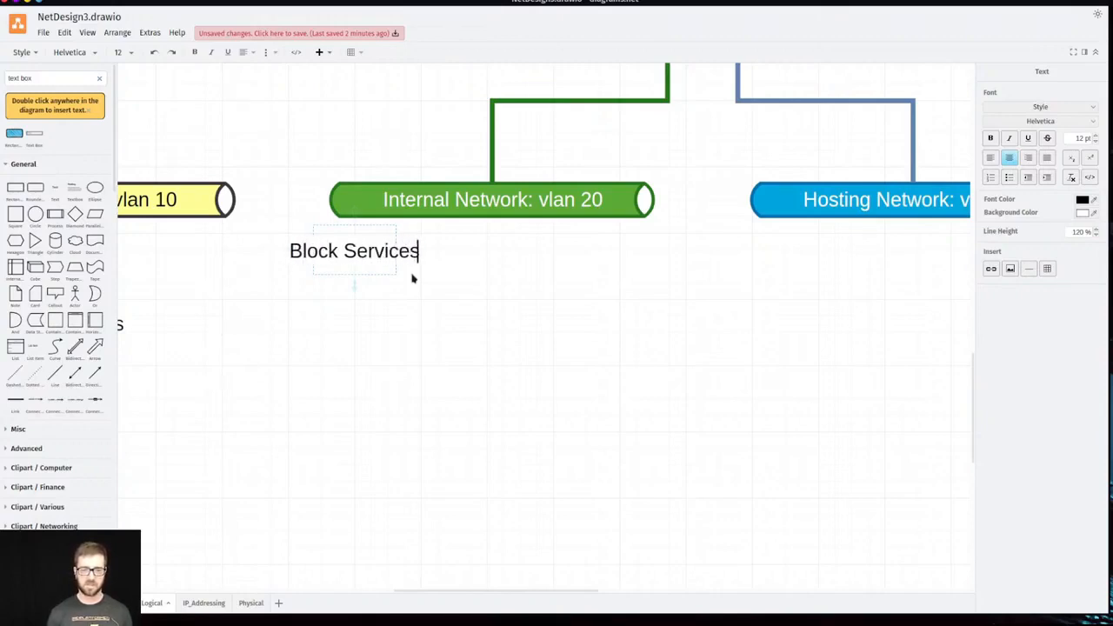
{"action": "left_click", "coordinate": [405, 340]}
{"action": "left_click_drag", "start_coordinate": [356, 247], "coordinate": [390, 272]}
- Add a text reading "SMTP 25" centred directly below "Block Services" and save the diagram
{"action": "double_click", "coordinate": [392, 348]}
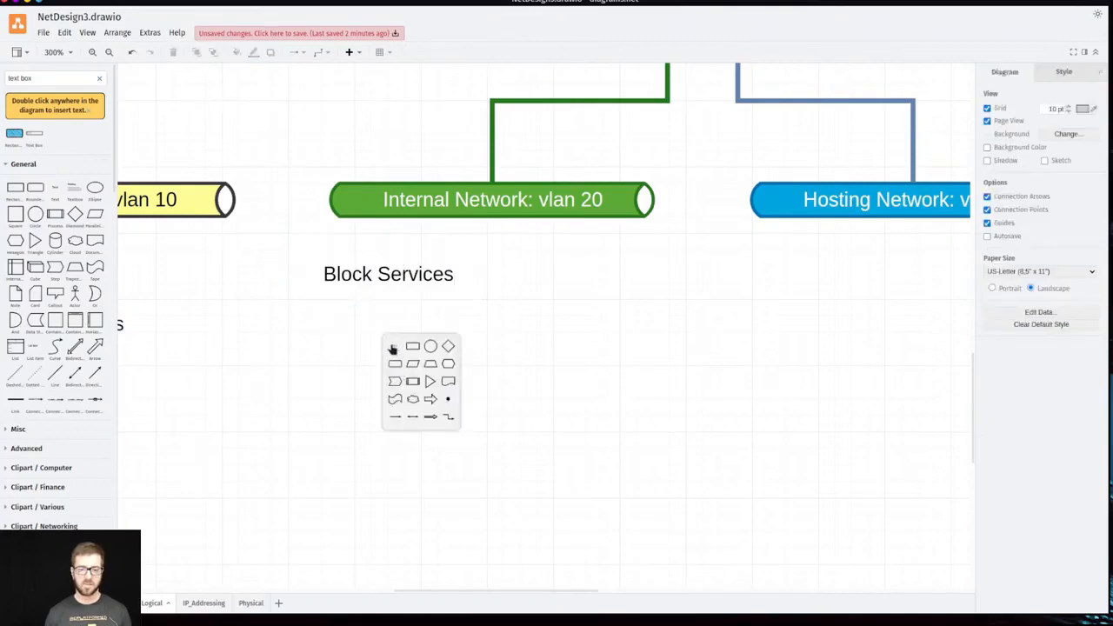
{"action": "left_click", "coordinate": [395, 346]}
{"action": "type", "text": "SMTP"}
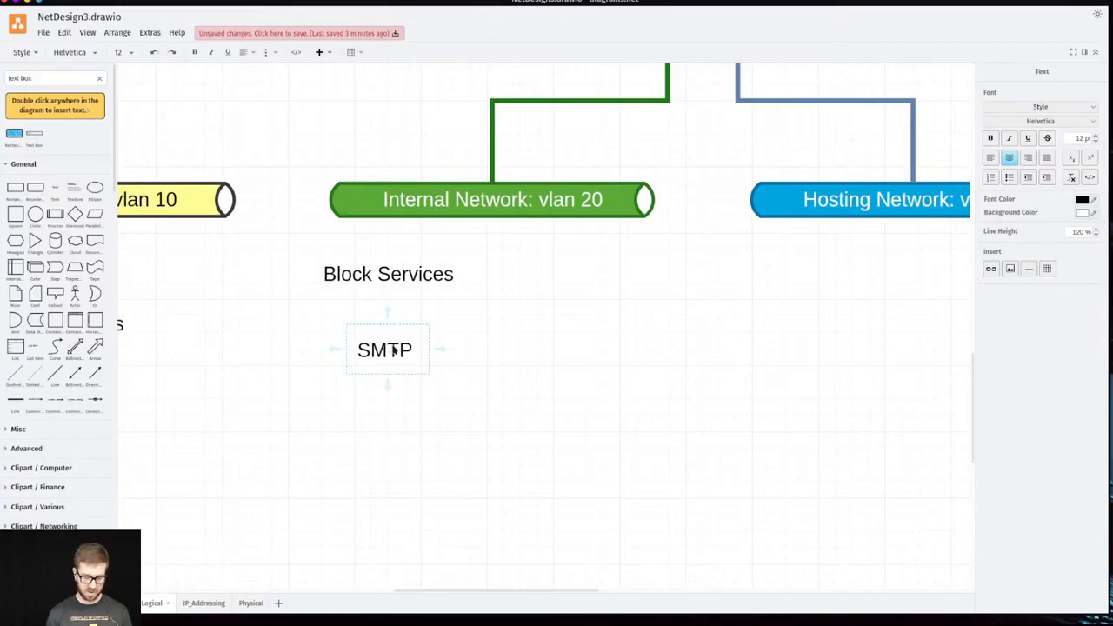
{"action": "type", "text": " 25"}
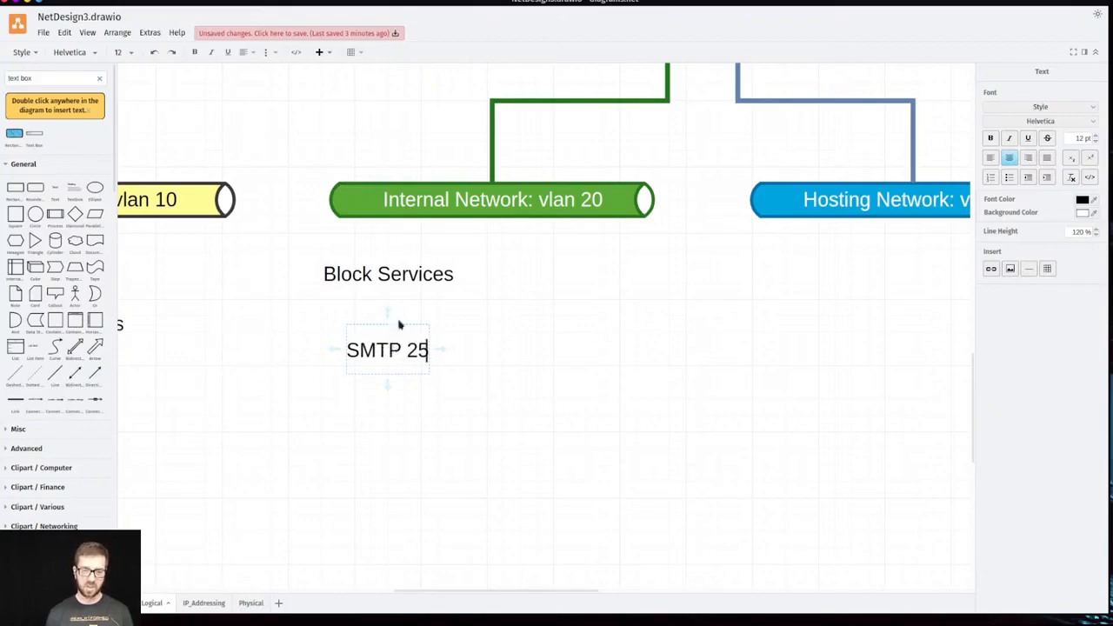
{"action": "left_click", "coordinate": [512, 374]}
{"action": "left_click_drag", "start_coordinate": [396, 350], "coordinate": [396, 325]}
{"action": "left_click", "coordinate": [394, 388]}
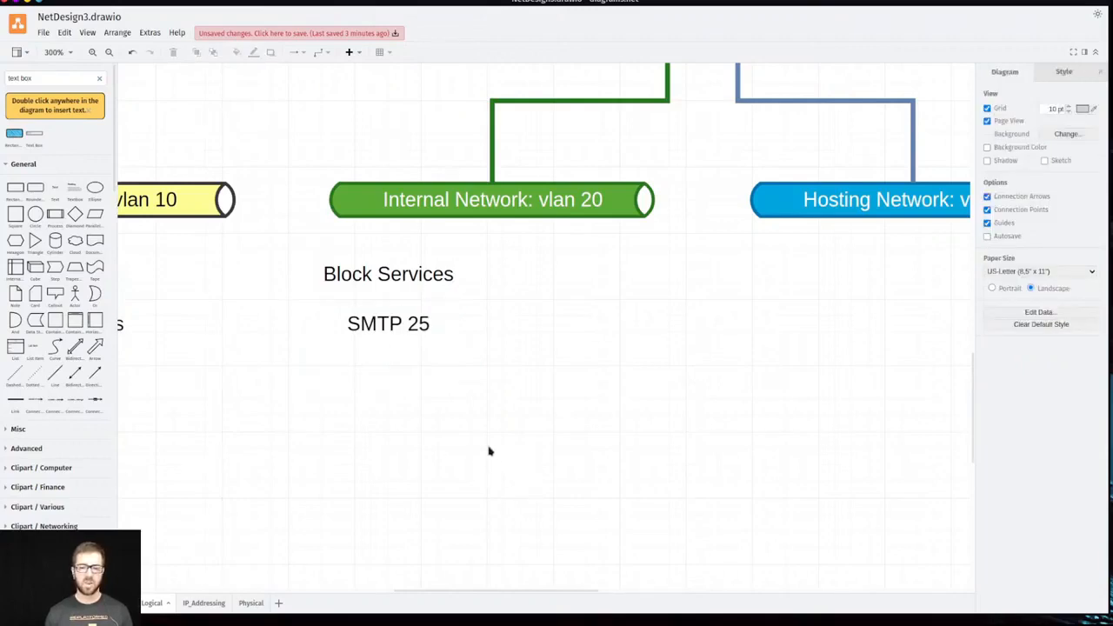
{"action": "left_click", "coordinate": [378, 37]}
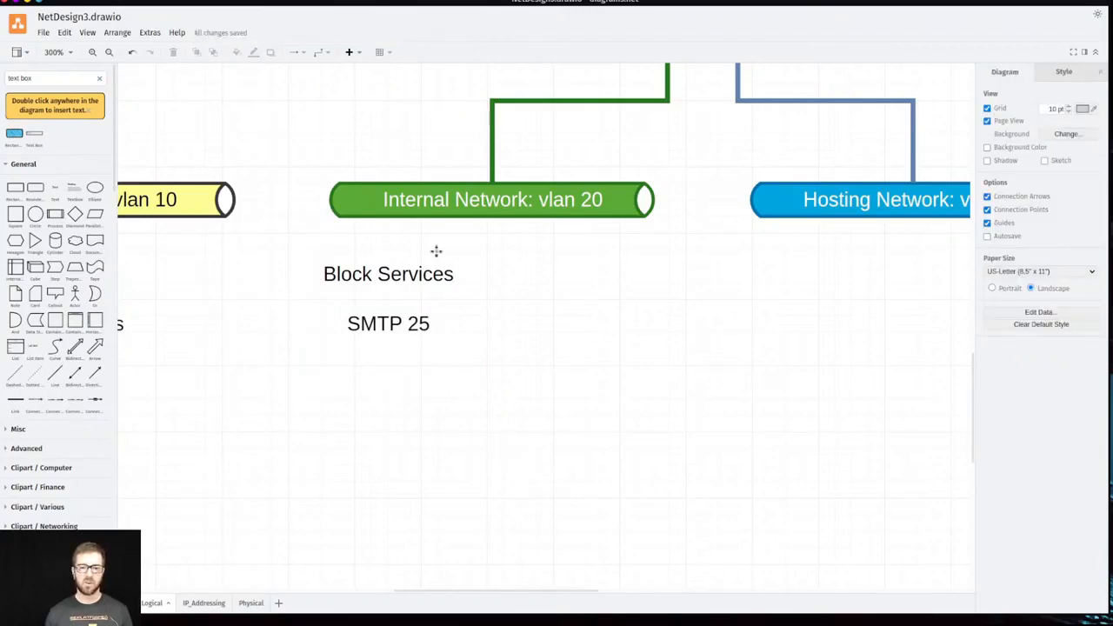
- Shift the "SMTP 25" text so its left edge lines up with "Block Services" above it
{"action": "left_click", "coordinate": [371, 275]}
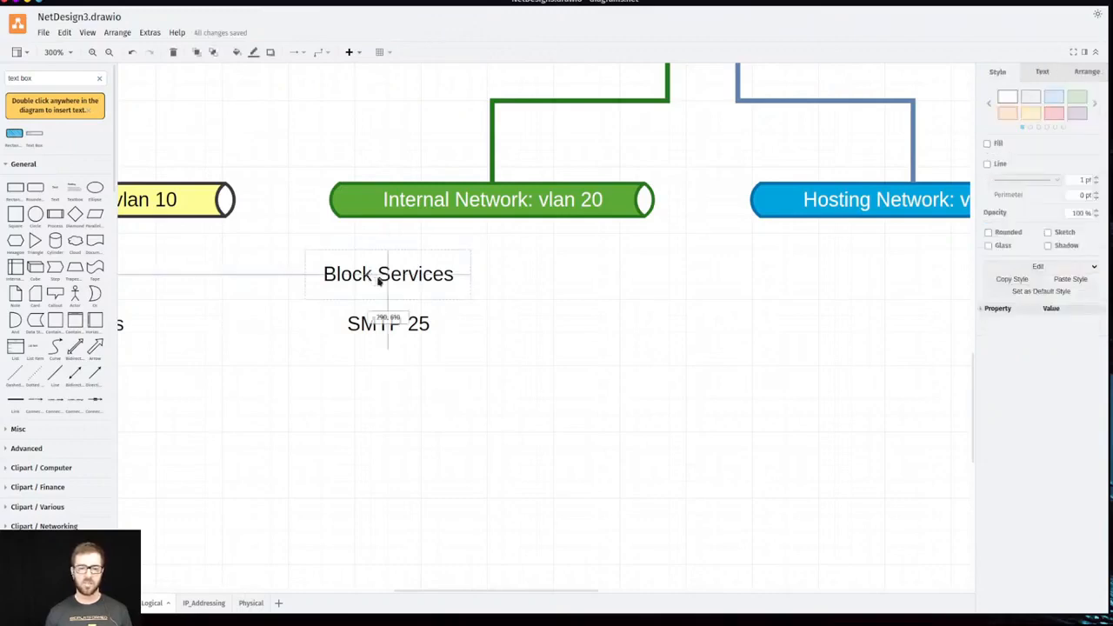
{"action": "mouse_move", "coordinate": [368, 319]}
{"action": "left_mouse_down"}
{"action": "mouse_move", "coordinate": [350, 327]}
{"action": "mouse_move", "coordinate": [365, 328]}
{"action": "left_mouse_up"}
{"action": "left_click", "coordinate": [463, 391]}
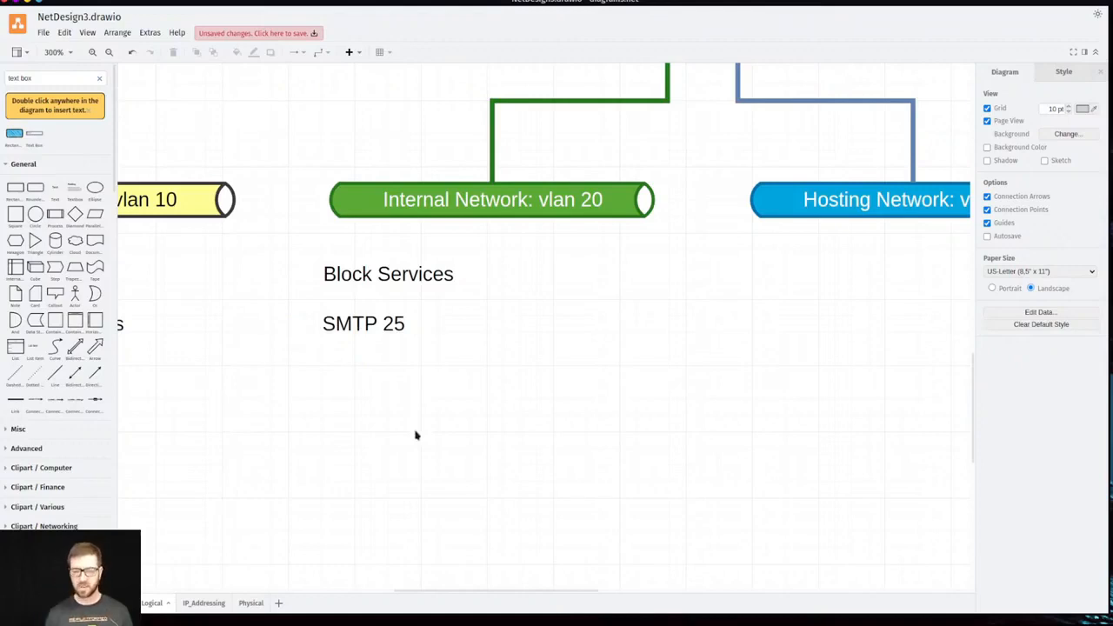
{"action": "left_click_drag", "start_coordinate": [578, 423], "coordinate": [243, 251]}
{"action": "left_click", "coordinate": [737, 436]}
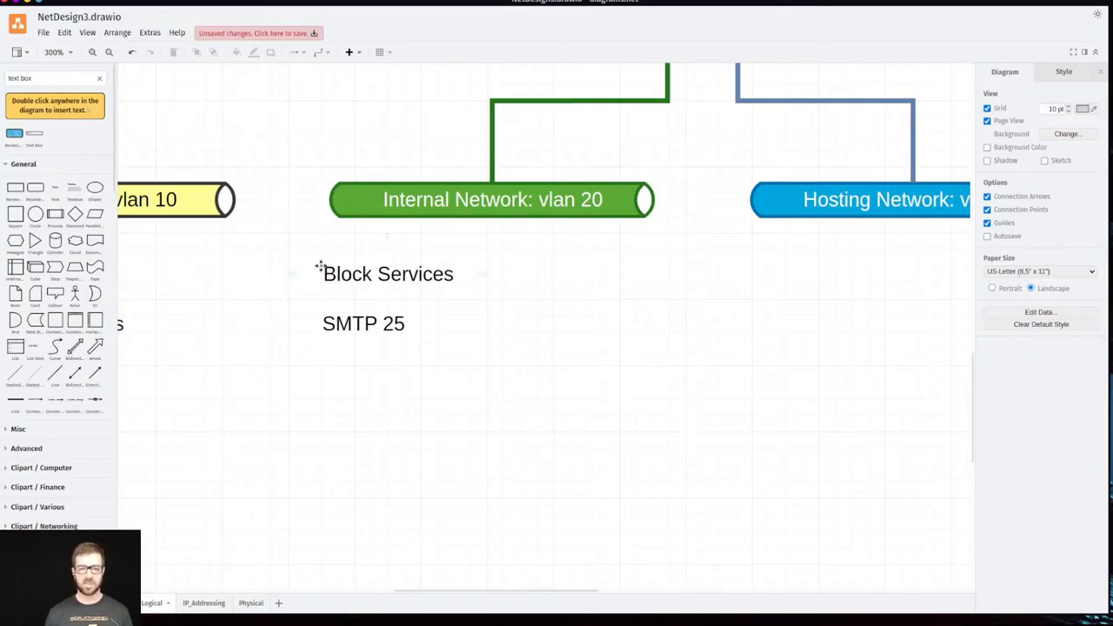
- Replace the "Block Services" text below Internal Network: vlan 20 with "Web"
{"action": "double_click", "coordinate": [427, 295]}
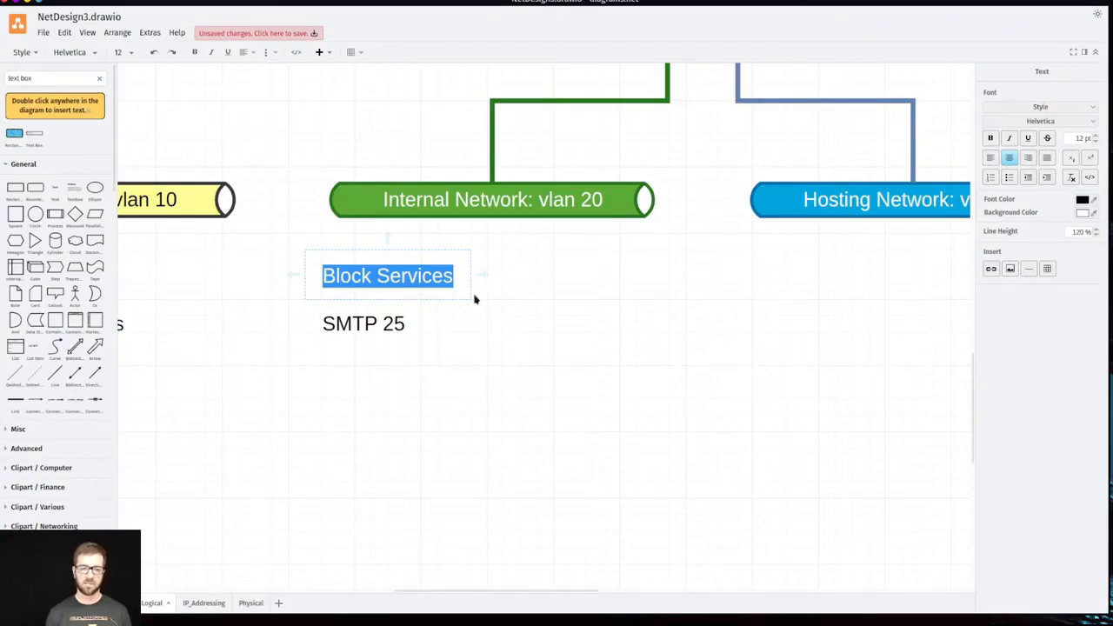
{"action": "type", "text": "Web"}
{"action": "left_click", "coordinate": [450, 358]}
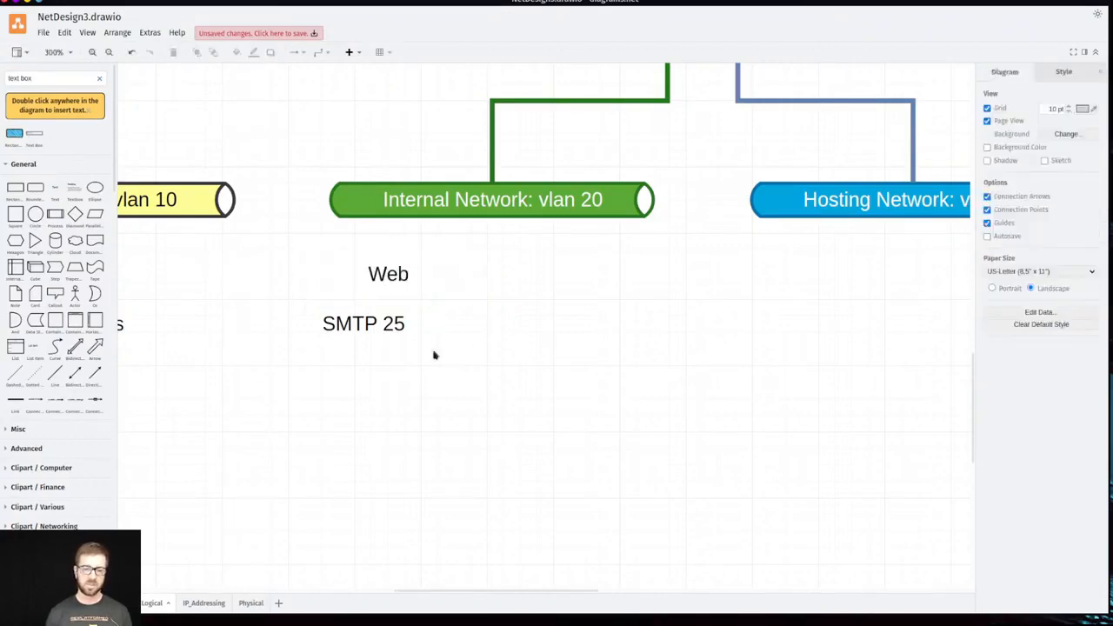
- Change the "SMTP 25" text to "Voip" and centre it directly below "Web"
{"action": "double_click", "coordinate": [358, 327]}
{"action": "type", "text": "Voip"}
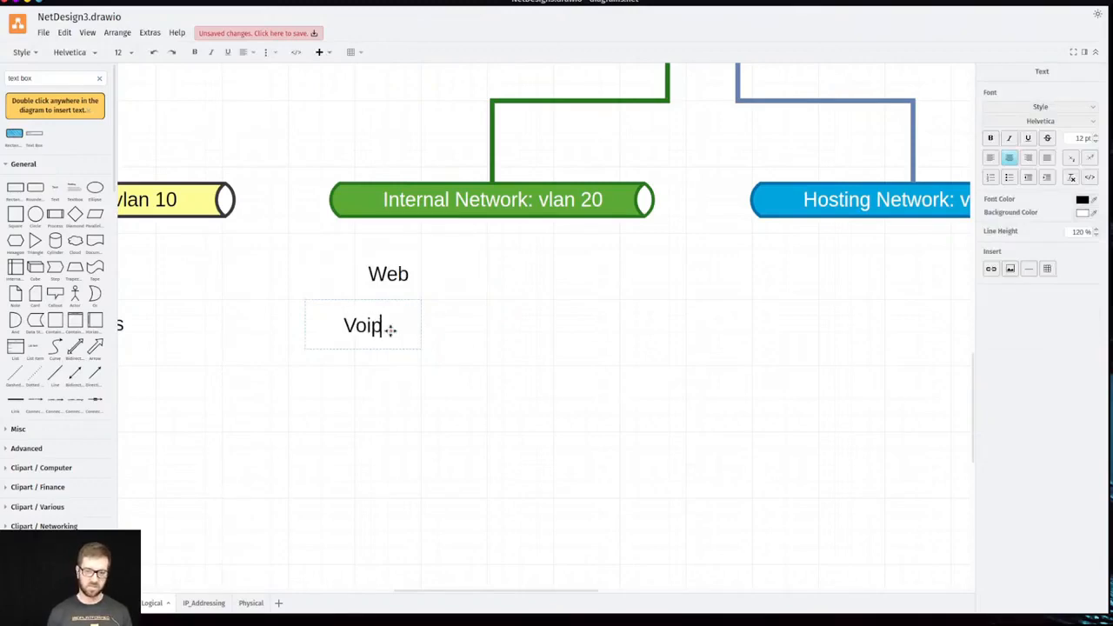
{"action": "left_click", "coordinate": [455, 423]}
{"action": "left_click_drag", "start_coordinate": [365, 323], "coordinate": [396, 317]}
{"action": "left_click", "coordinate": [415, 402]}
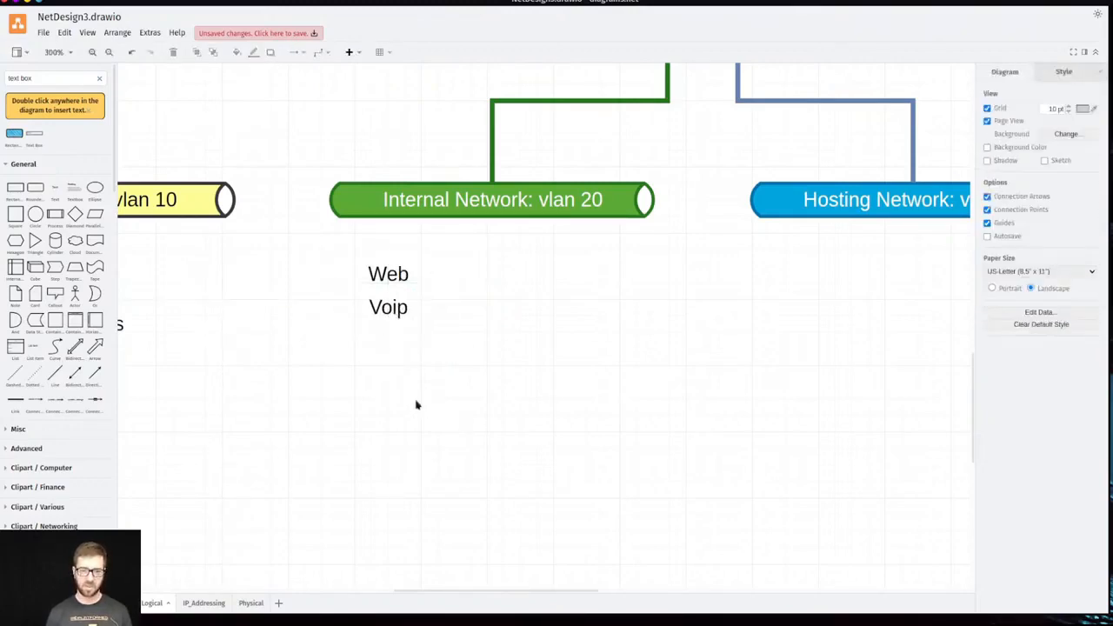
- Add a text reading "VPN" below "Voip" in the Internal Network list
{"action": "double_click", "coordinate": [373, 370]}
{"action": "left_click", "coordinate": [376, 367]}
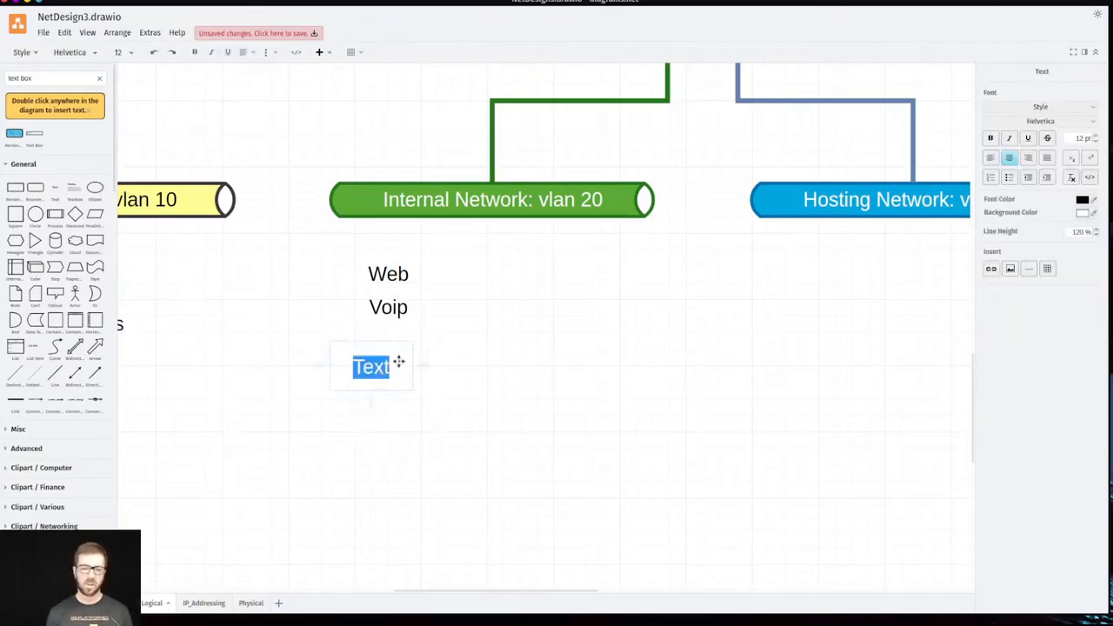
{"action": "type", "text": "VPN"}
{"action": "left_click", "coordinate": [470, 367]}
- Add a text reading "Email Services" and place it just below "VPN" in the Internal Network list
{"action": "double_click", "coordinate": [369, 432]}
{"action": "left_click", "coordinate": [369, 430]}
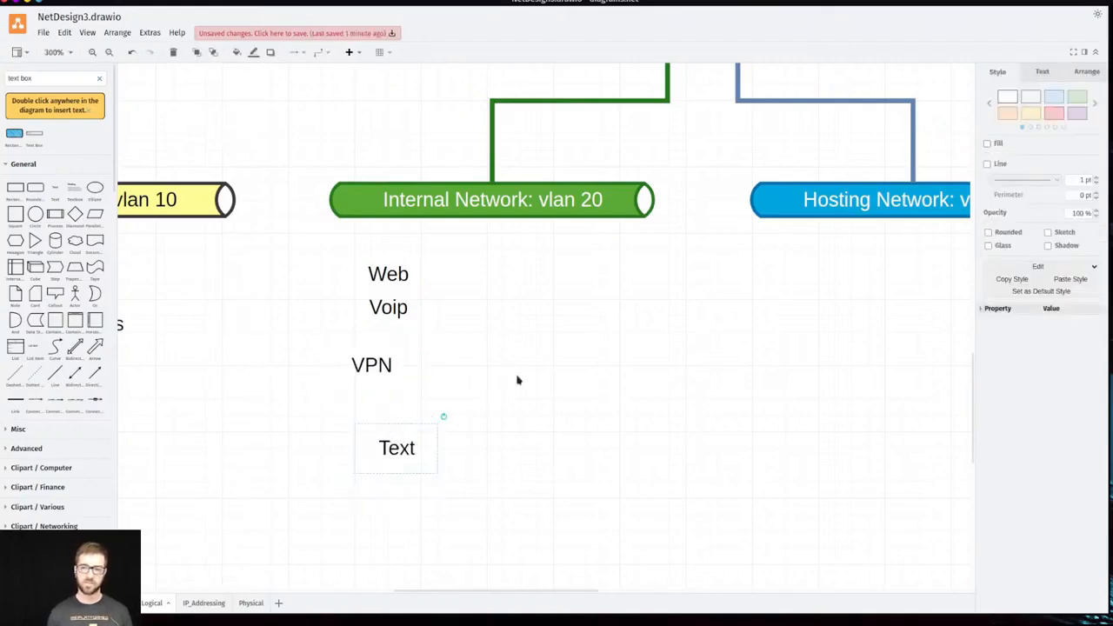
{"action": "double_click", "coordinate": [416, 452]}
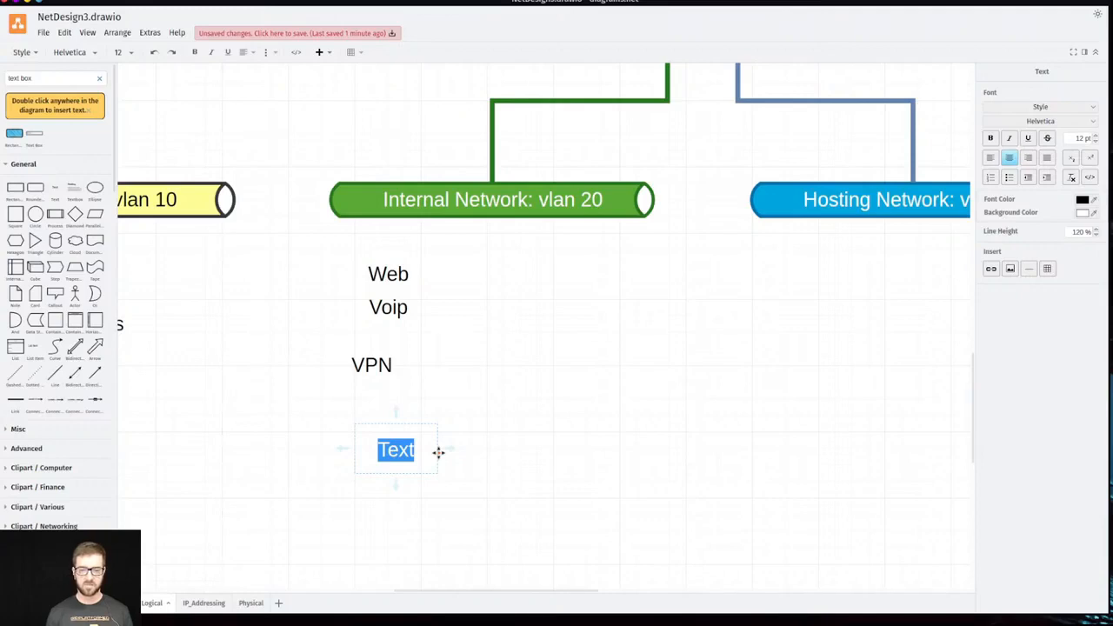
{"action": "type", "text": "Email SErvices"}
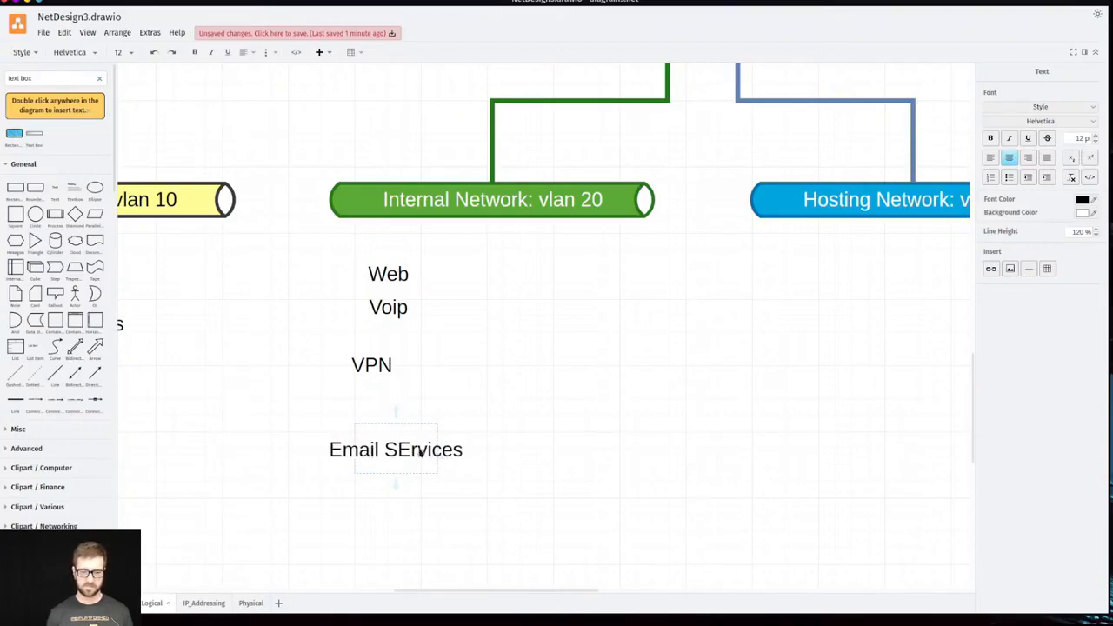
{"action": "double_click", "coordinate": [419, 459]}
{"action": "type", "text": "Services"}
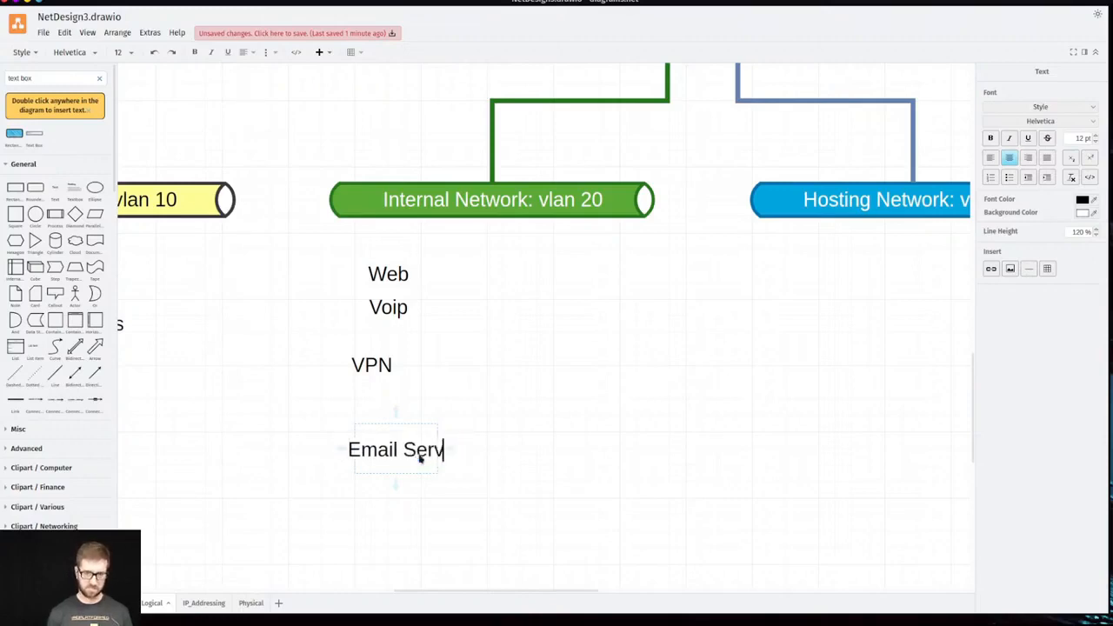
{"action": "left_click", "coordinate": [429, 423]}
{"action": "left_click", "coordinate": [381, 448]}
{"action": "left_click_drag", "start_coordinate": [381, 448], "coordinate": [398, 407]}
{"action": "left_click", "coordinate": [381, 463]}
{"action": "double_click", "coordinate": [380, 464]}
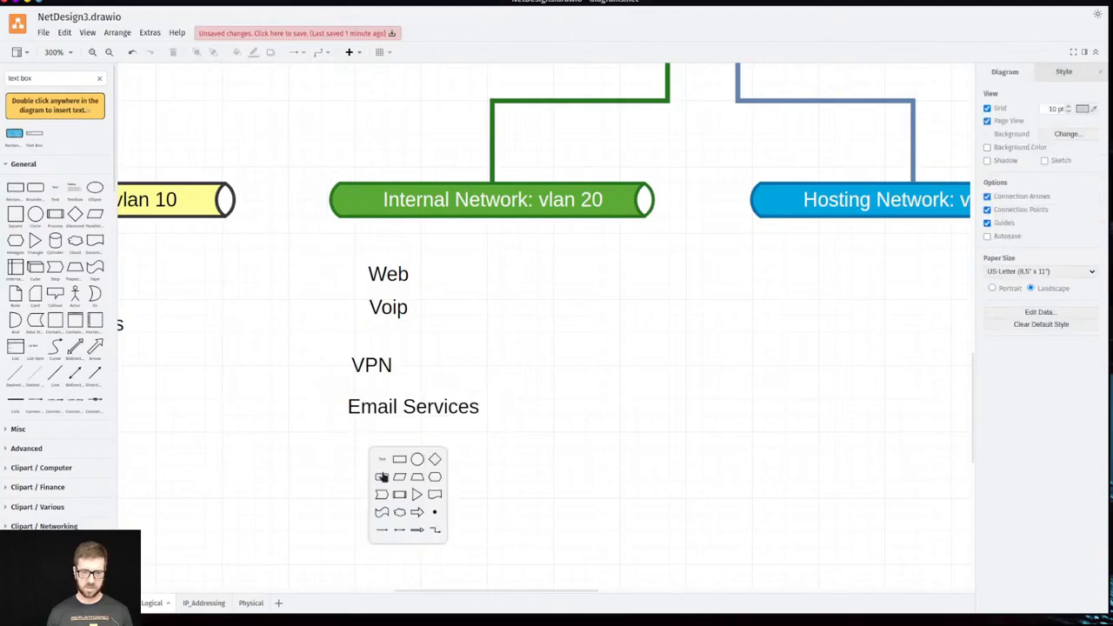
{"action": "left_click", "coordinate": [381, 458]}
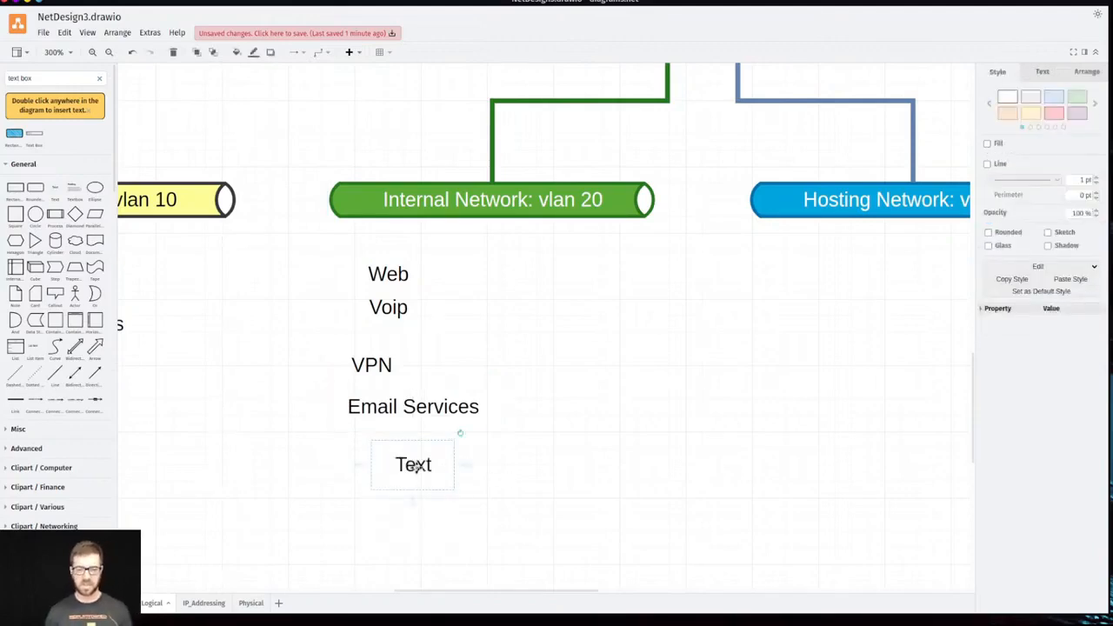
{"action": "double_click", "coordinate": [447, 481]}
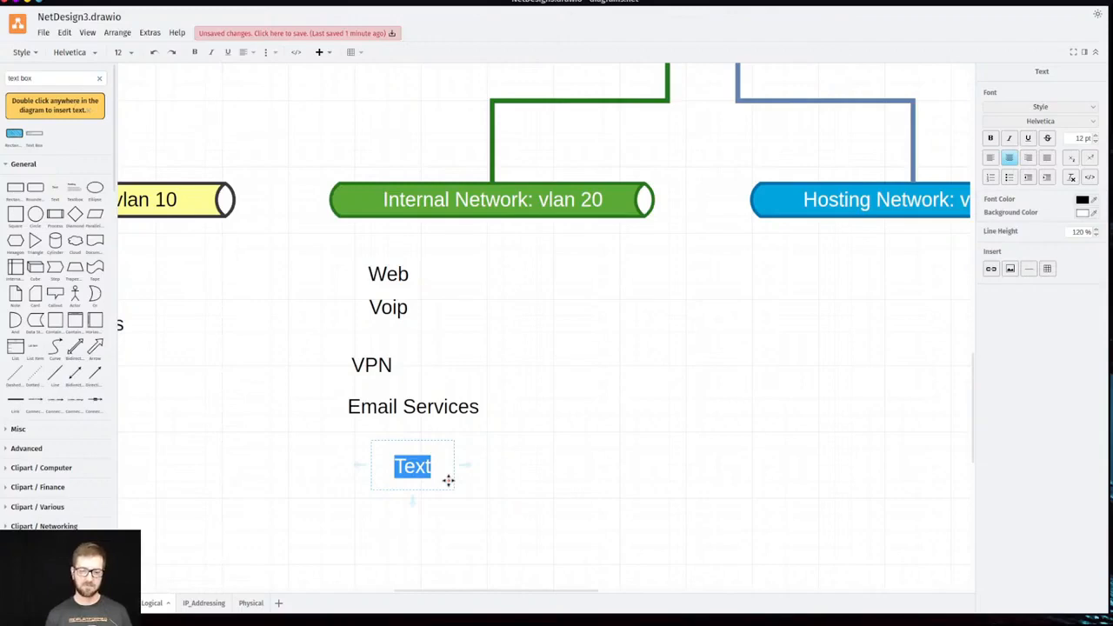
{"action": "left_click", "coordinate": [574, 405]}
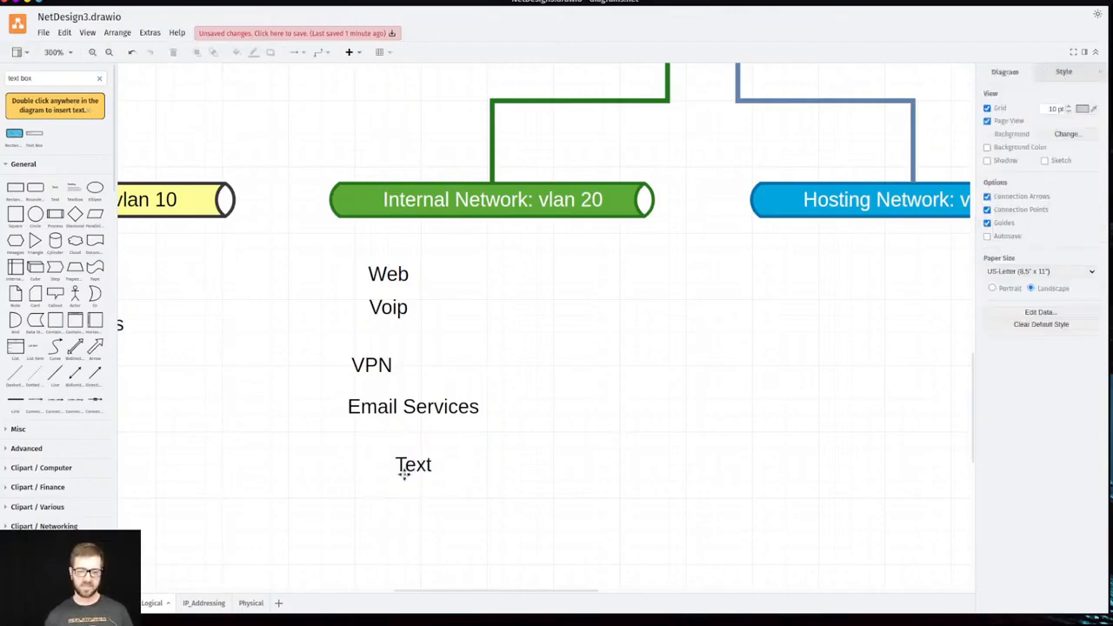
{"action": "left_click", "coordinate": [405, 469]}
{"action": "key", "text": "Delete"}
- Arrange "Web", "Voip", "VPN" and "Email Services" in a tight, evenly spaced column below Internal Network: vlan 20
{"action": "mouse_move", "coordinate": [381, 273]}
{"action": "left_mouse_down"}
{"action": "mouse_move", "coordinate": [365, 247]}
{"action": "mouse_move", "coordinate": [365, 261]}
{"action": "left_mouse_up"}
{"action": "left_click_drag", "start_coordinate": [391, 310], "coordinate": [375, 294]}
{"action": "left_click_drag", "start_coordinate": [377, 362], "coordinate": [380, 325]}
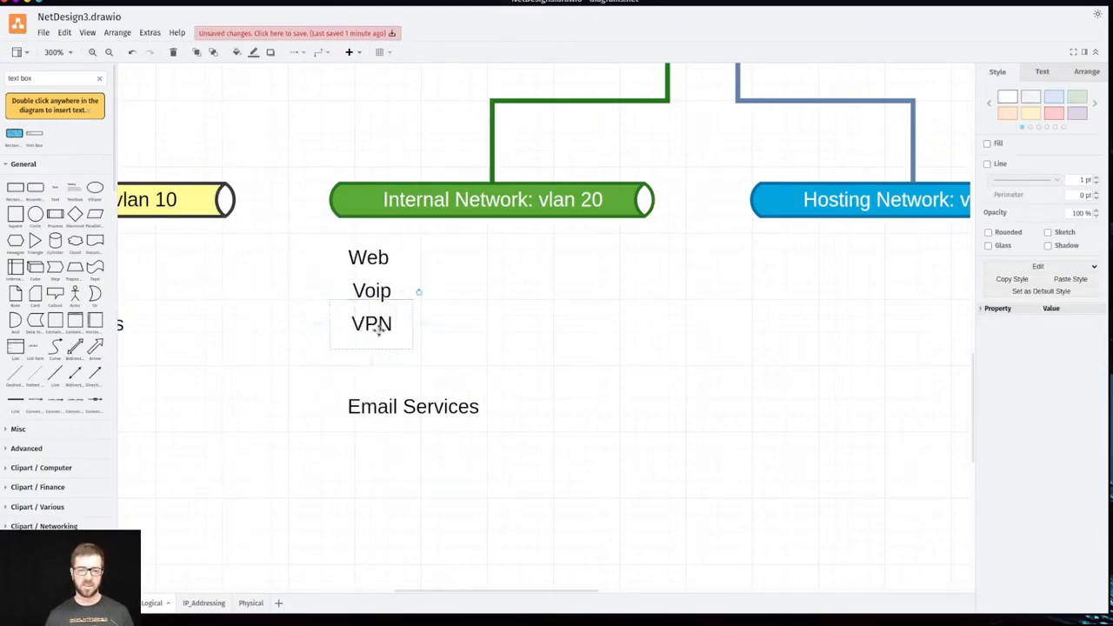
{"action": "left_click_drag", "start_coordinate": [385, 404], "coordinate": [388, 357]}
- Add a text reading "Web" directly below the IoT Network: vlan 40 shape
{"action": "left_click_drag", "start_coordinate": [395, 591], "coordinate": [486, 585]}
{"action": "left_click", "coordinate": [614, 375]}
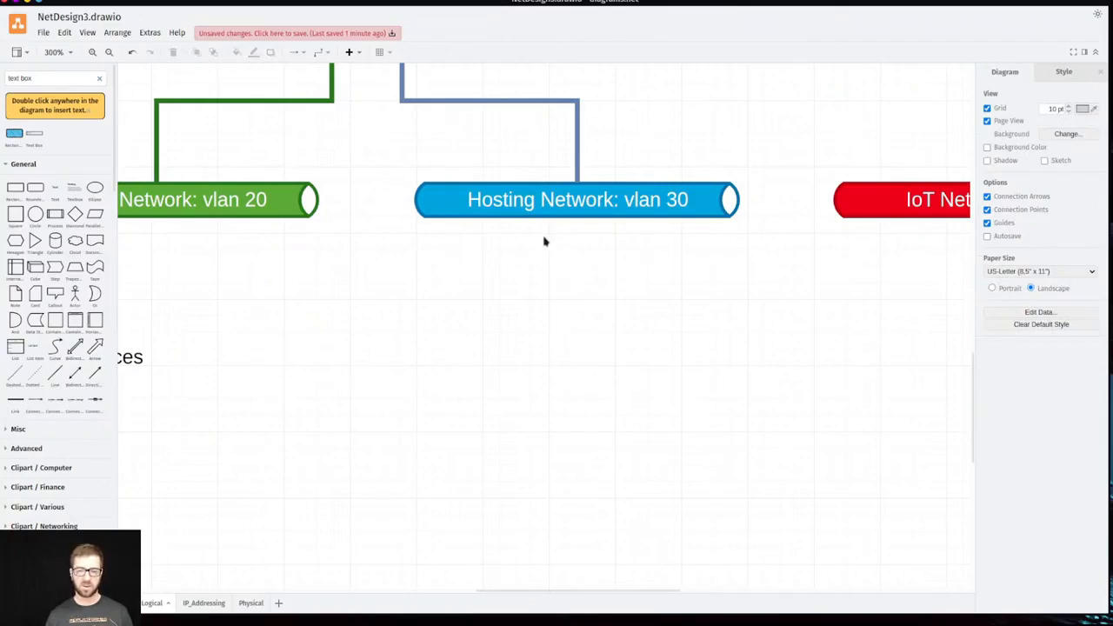
{"action": "left_click_drag", "start_coordinate": [526, 591], "coordinate": [632, 594]}
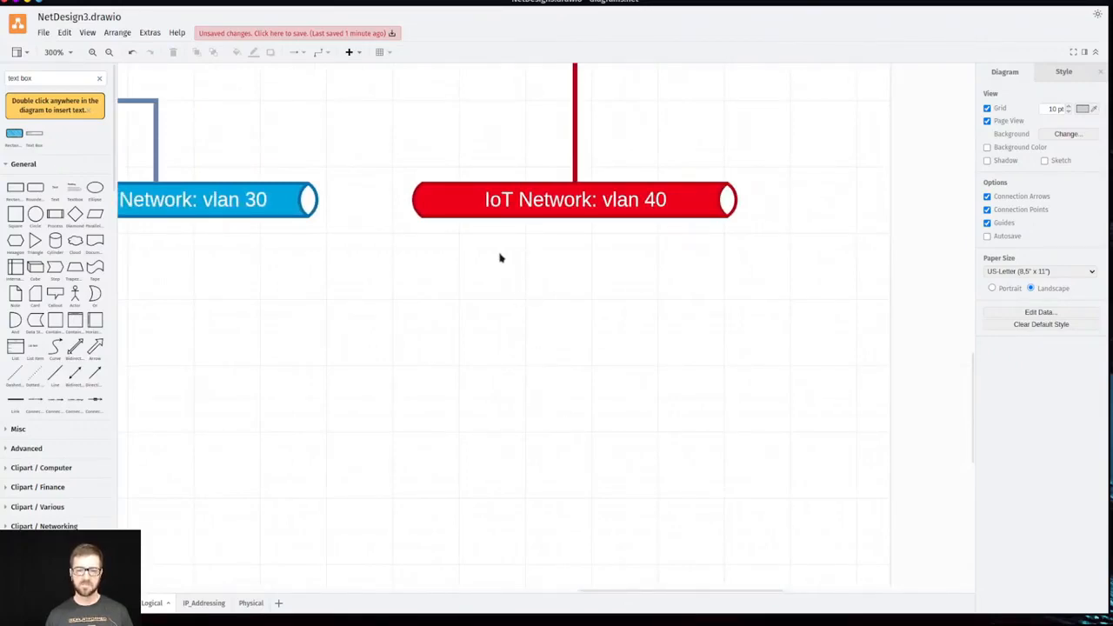
{"action": "double_click", "coordinate": [455, 250]}
{"action": "left_click", "coordinate": [458, 249]}
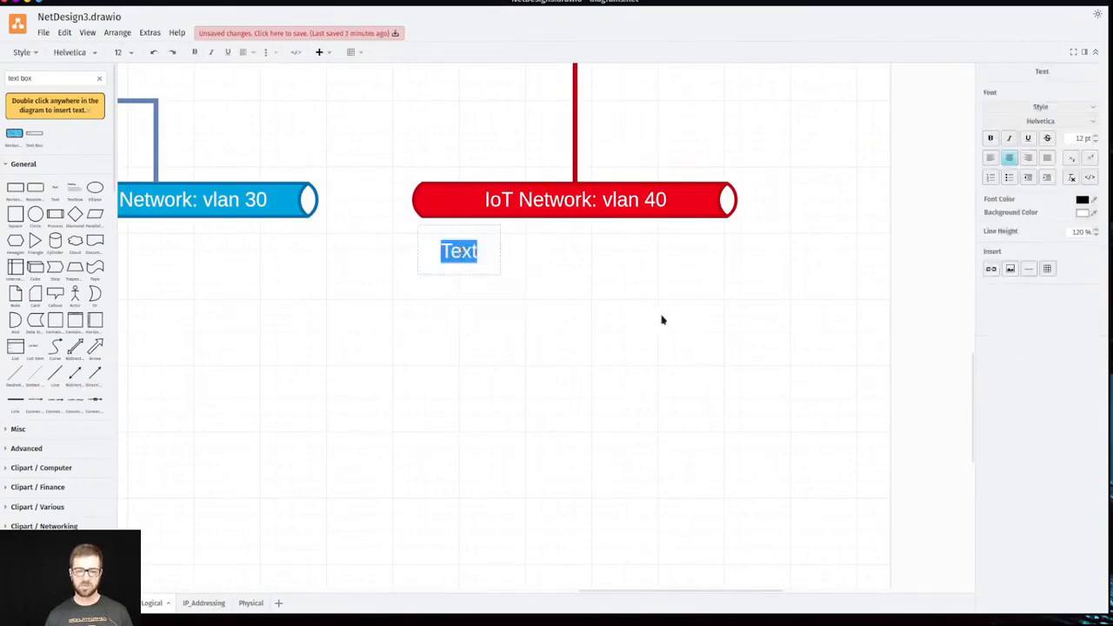
{"action": "type", "text": "WEb"}
{"action": "key", "text": "BackSpace"}
{"action": "key", "text": "BackSpace"}
{"action": "type", "text": "eb"}
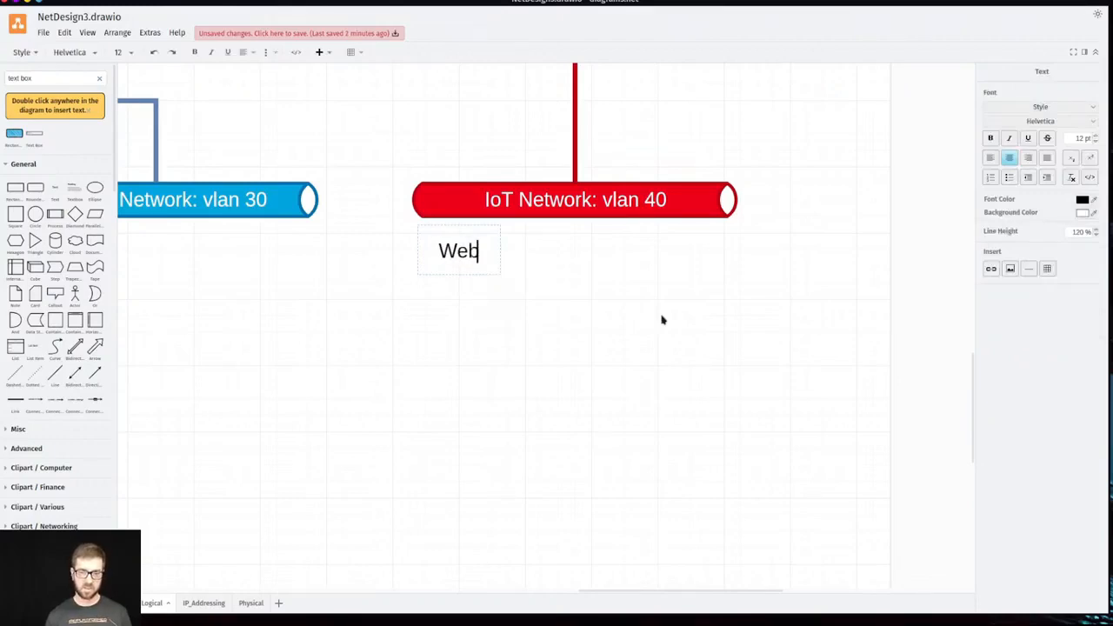
{"action": "left_click", "coordinate": [473, 299]}
- Add a text reading "Any Required Ports For devices to function" below "Web" under the IoT Network
{"action": "right_click", "coordinate": [455, 302]}
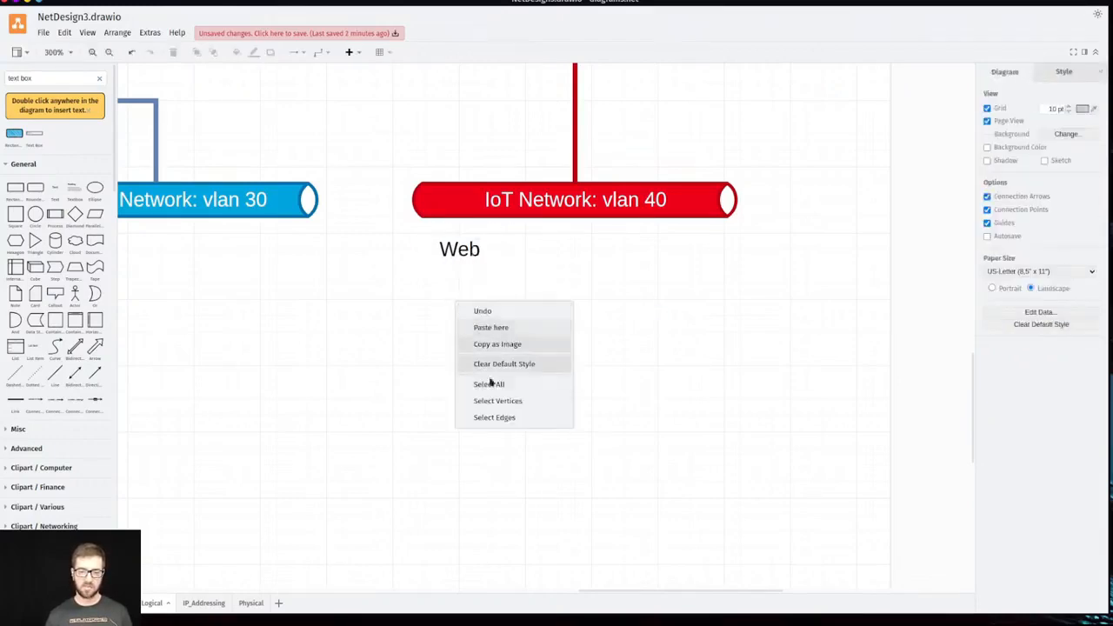
{"action": "left_click", "coordinate": [425, 335]}
{"action": "double_click", "coordinate": [442, 320]}
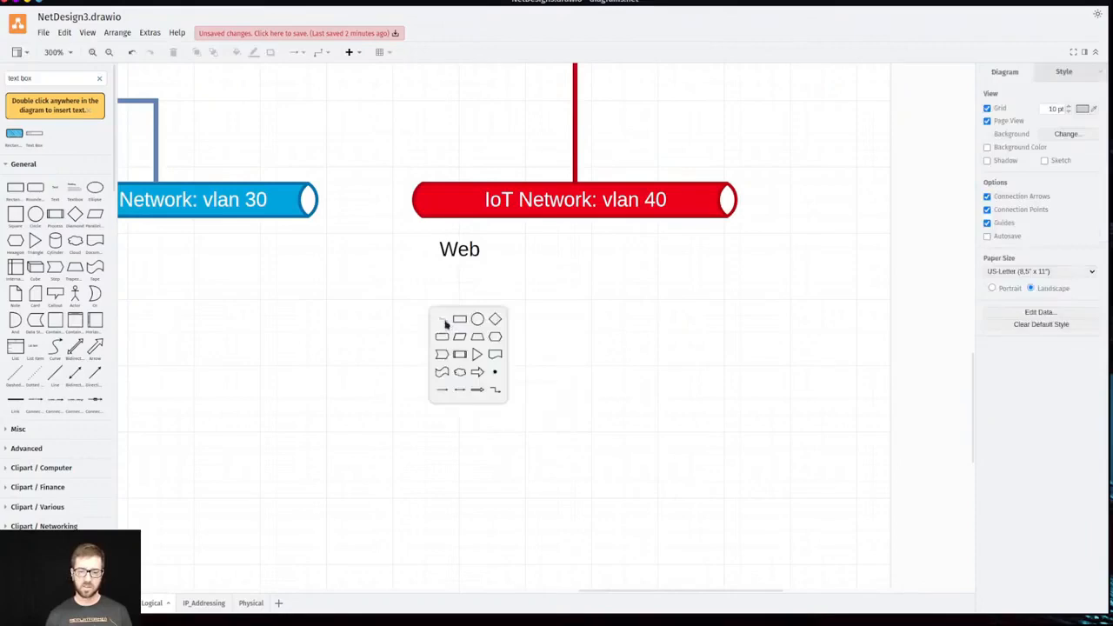
{"action": "left_click", "coordinate": [445, 322]}
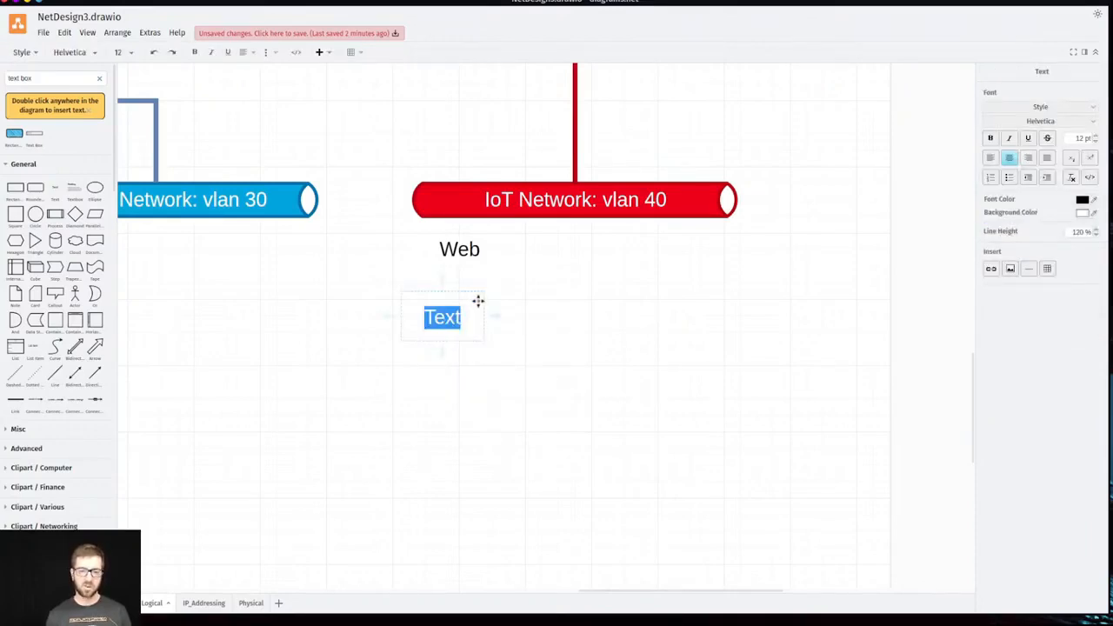
{"action": "type", "text": "Any Required"}
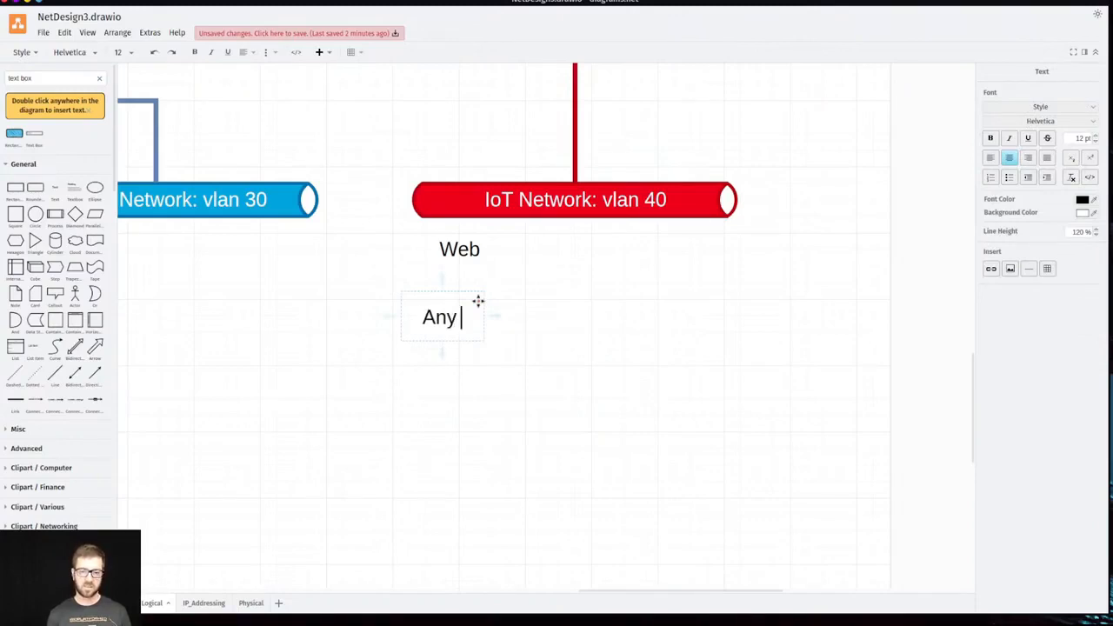
{"action": "type", "text": "Por"}
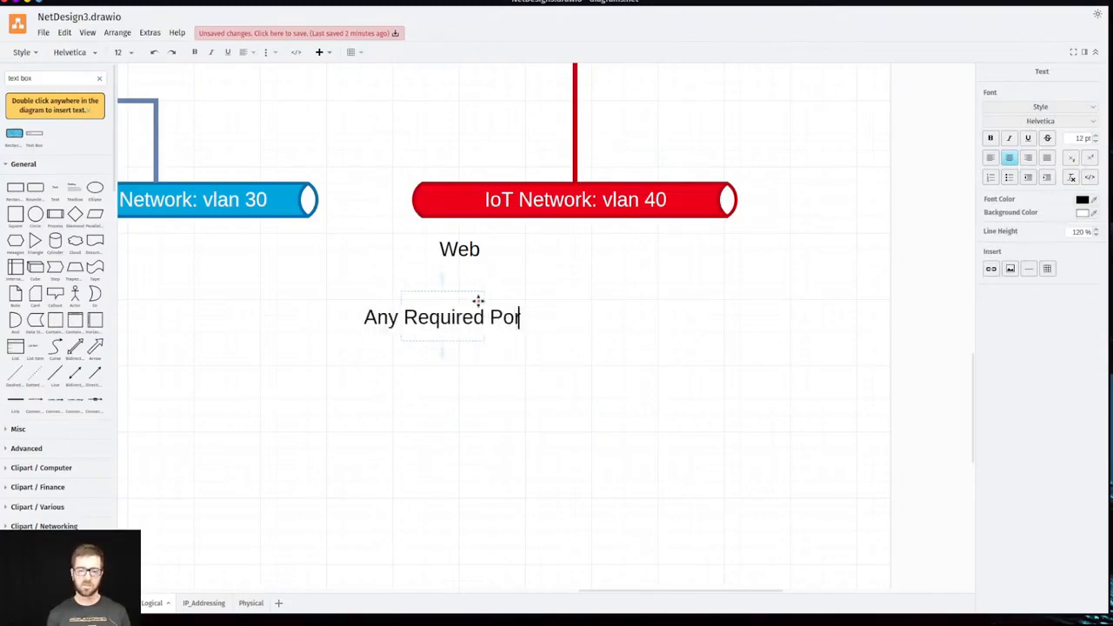
{"action": "type", "text": "ts For d"}
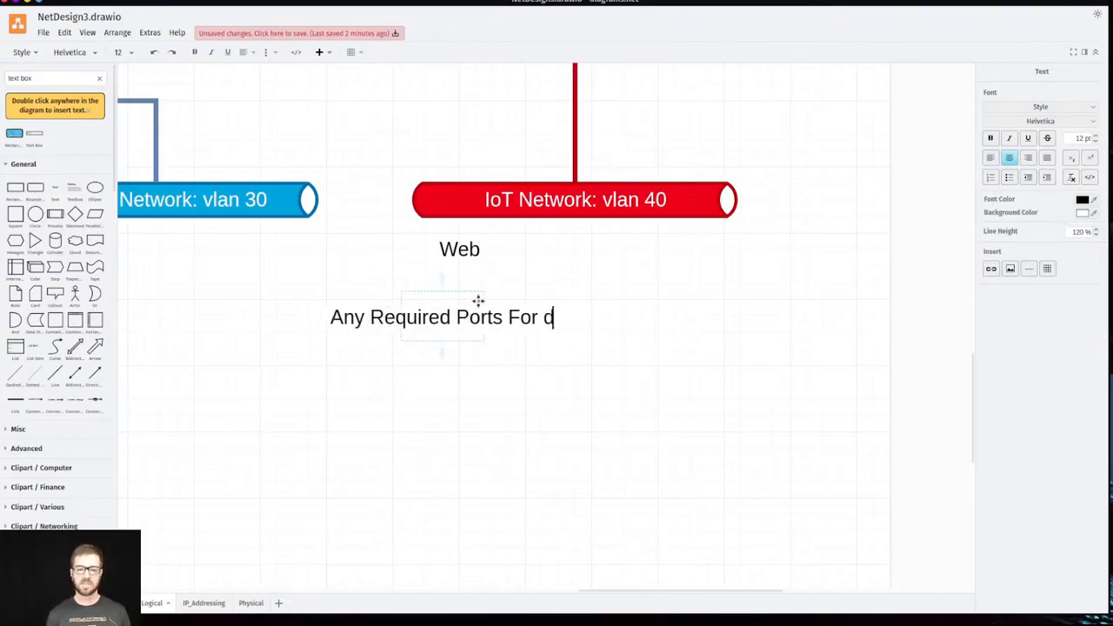
{"action": "type", "text": "evices to "}
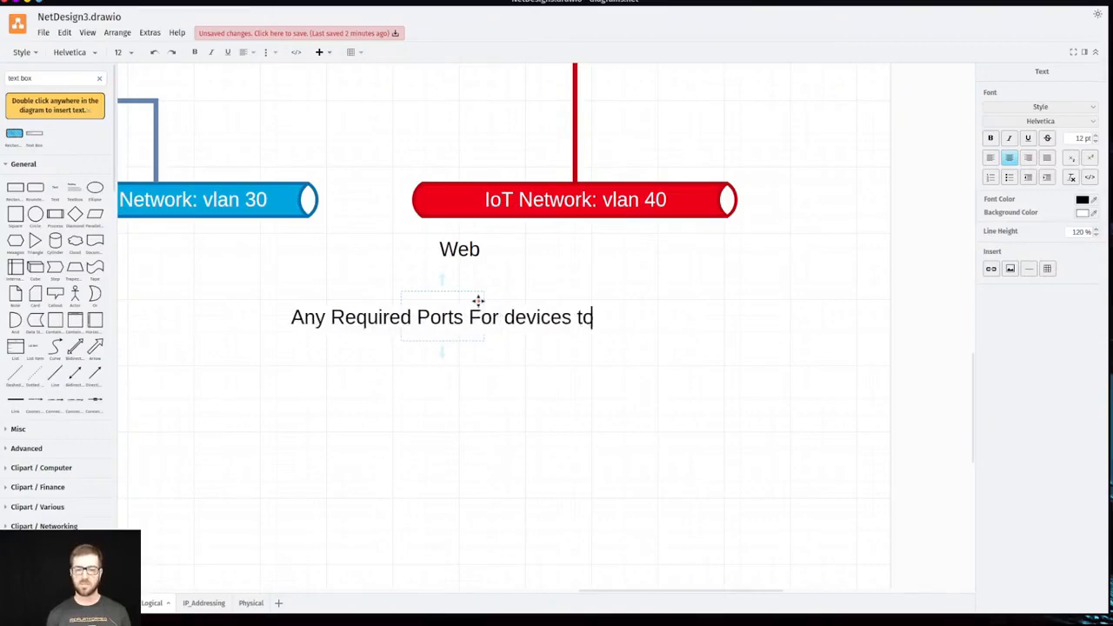
{"action": "type", "text": "function"}
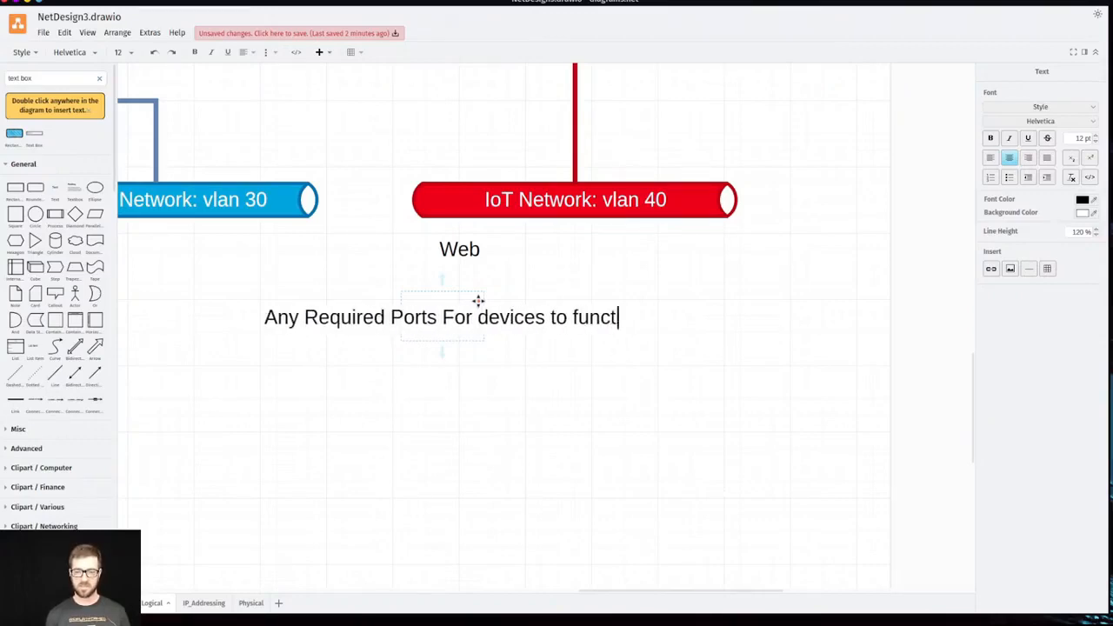
{"action": "left_click", "coordinate": [510, 477]}
- Stack "Web" and "Any Required Ports For devices to function" closely below the IoT Network shape with their left edges aligned
{"action": "left_click_drag", "start_coordinate": [443, 316], "coordinate": [621, 291]}
{"action": "left_click_drag", "start_coordinate": [458, 250], "coordinate": [451, 249]}
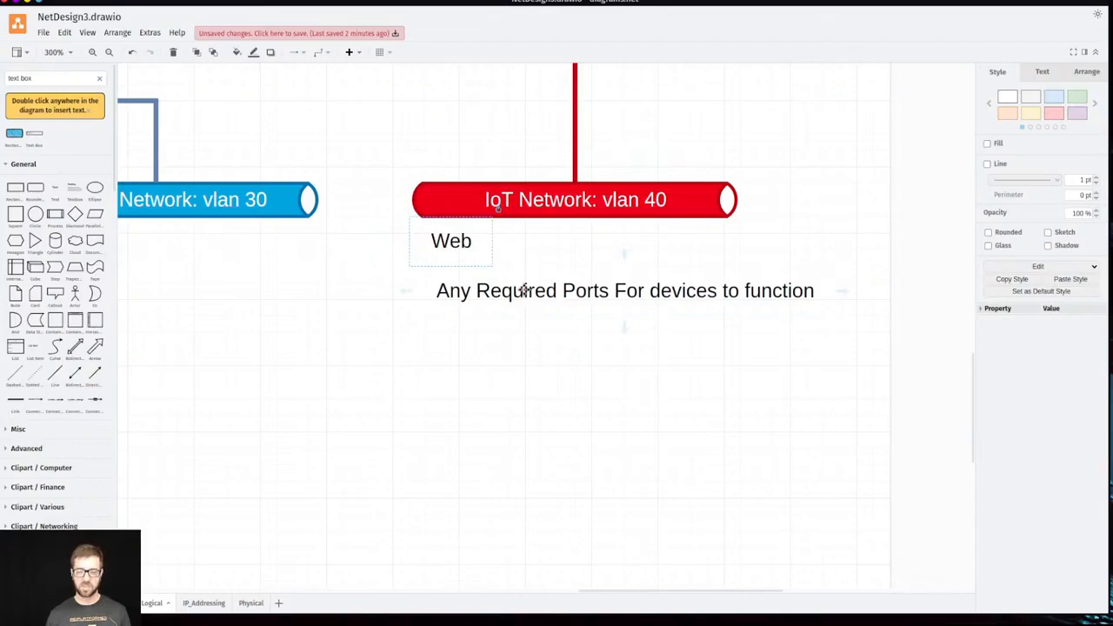
{"action": "left_click_drag", "start_coordinate": [519, 294], "coordinate": [519, 280]}
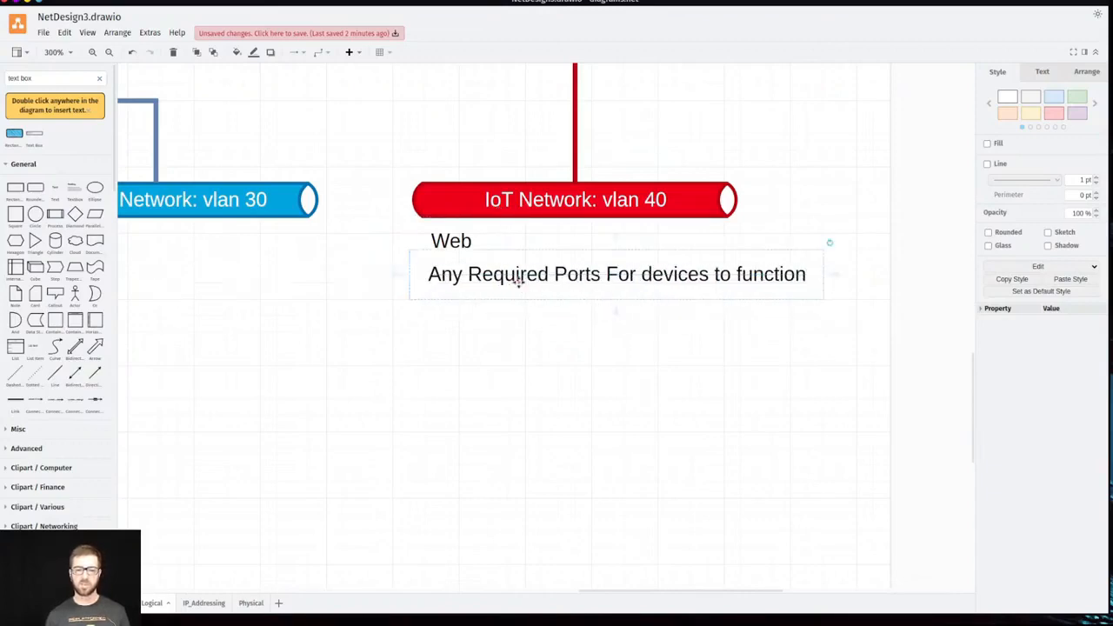
- Review the IoT Network entries and compare the service lists beneath all four VLAN networks in the whole diagram
{"action": "left_click", "coordinate": [588, 348]}
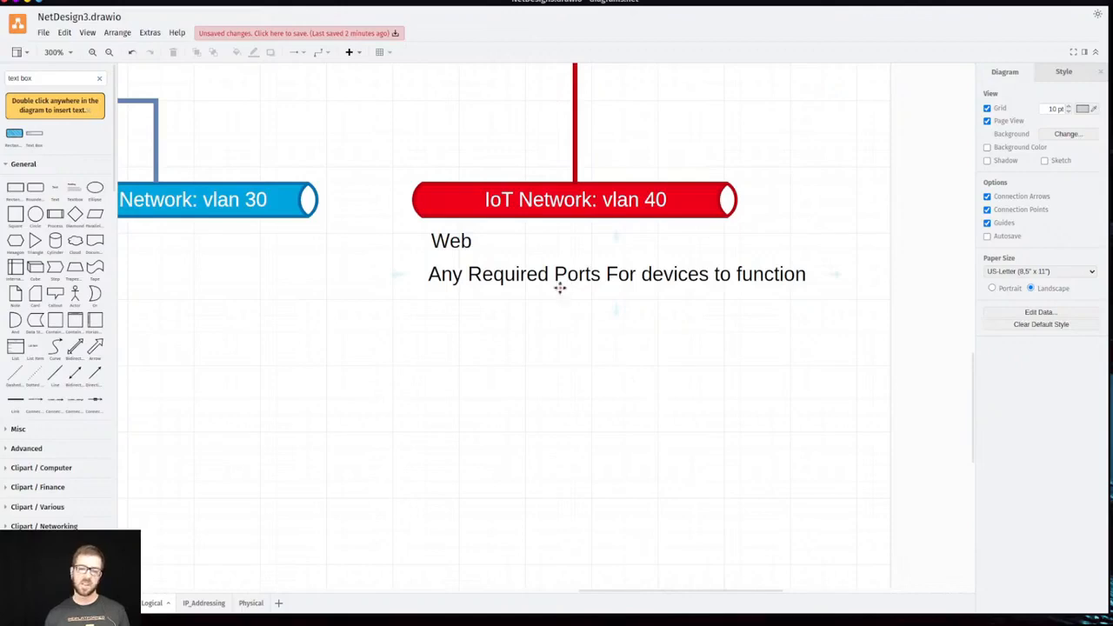
{"action": "left_click", "coordinate": [456, 241]}
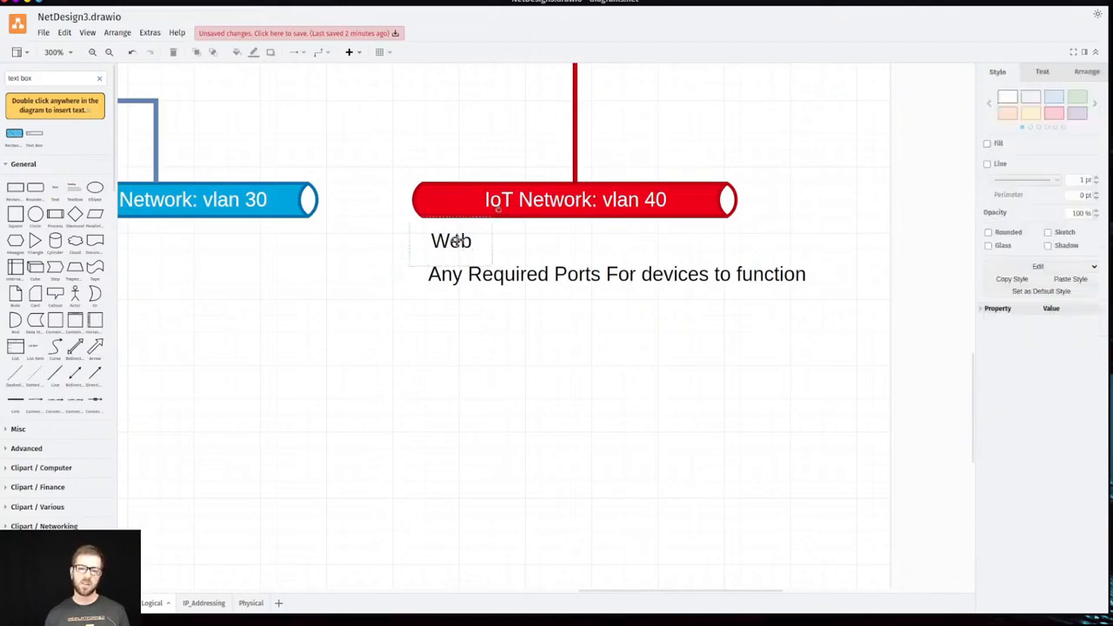
{"action": "left_click", "coordinate": [487, 345]}
{"action": "scroll", "coordinate": [483, 347], "scroll_direction": "up", "scroll_amount": 1}
{"action": "scroll", "coordinate": [483, 348], "scroll_direction": "up", "scroll_amount": 1}
{"action": "scroll", "coordinate": [505, 360], "scroll_direction": "left", "scroll_amount": 1}
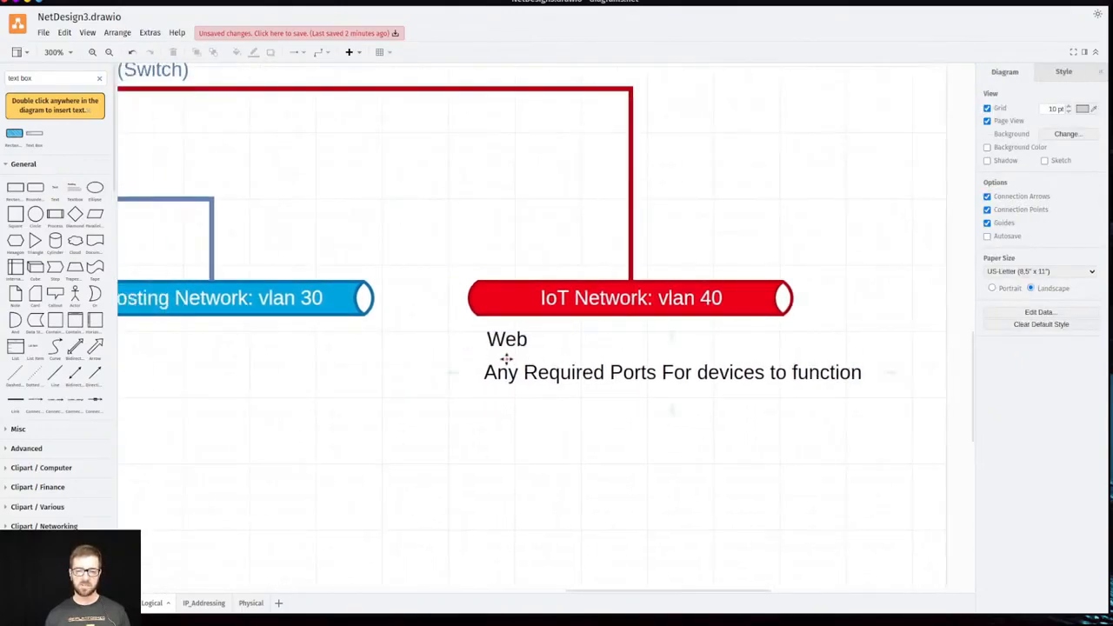
{"action": "scroll", "coordinate": [507, 358], "scroll_direction": "down", "scroll_amount": 10}
{"action": "scroll", "coordinate": [426, 375], "scroll_direction": "up", "scroll_amount": 4}
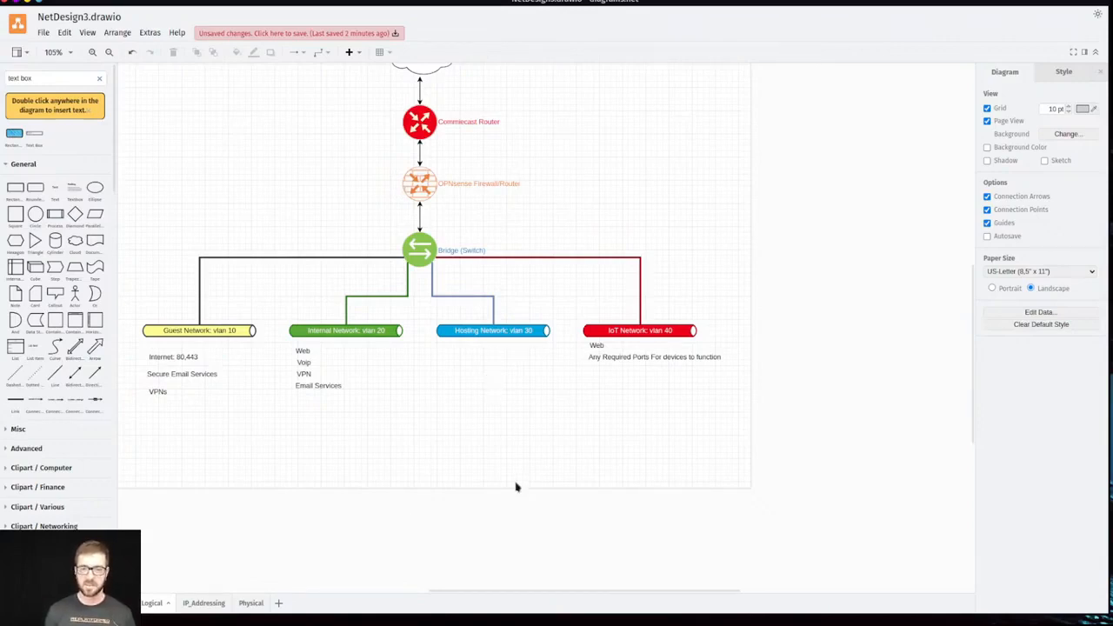
- Open the IP_Addressing page and save the diagram's pending changes
{"action": "scroll", "coordinate": [485, 374], "scroll_direction": "up", "scroll_amount": 3}
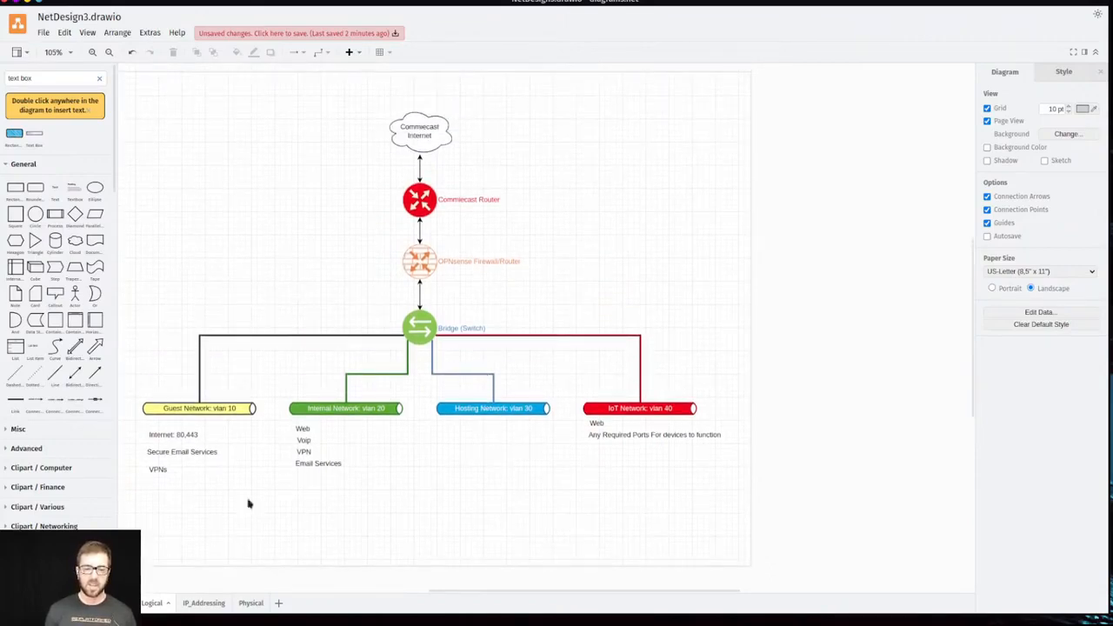
{"action": "left_click", "coordinate": [197, 603]}
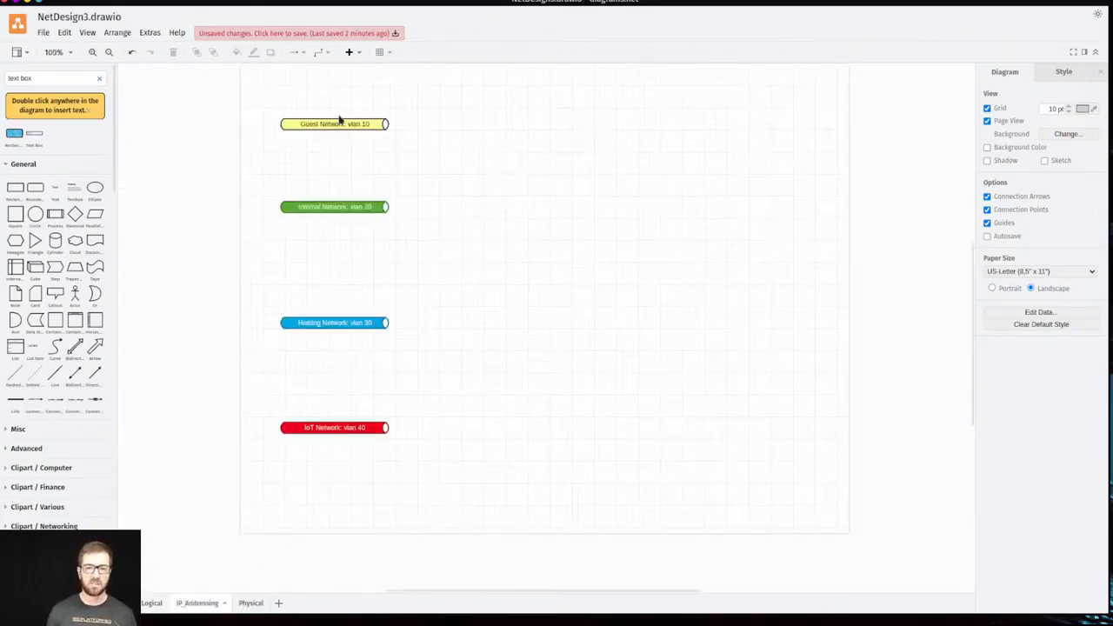
{"action": "left_click", "coordinate": [369, 34]}
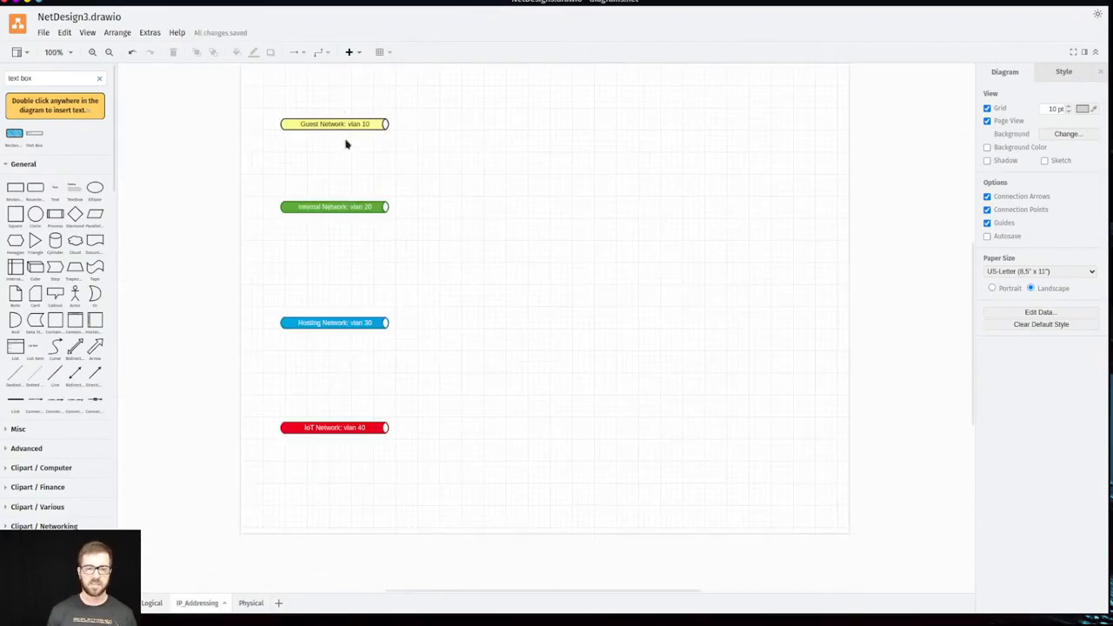
{"action": "scroll", "coordinate": [313, 104], "scroll_direction": "up", "scroll_amount": 9}
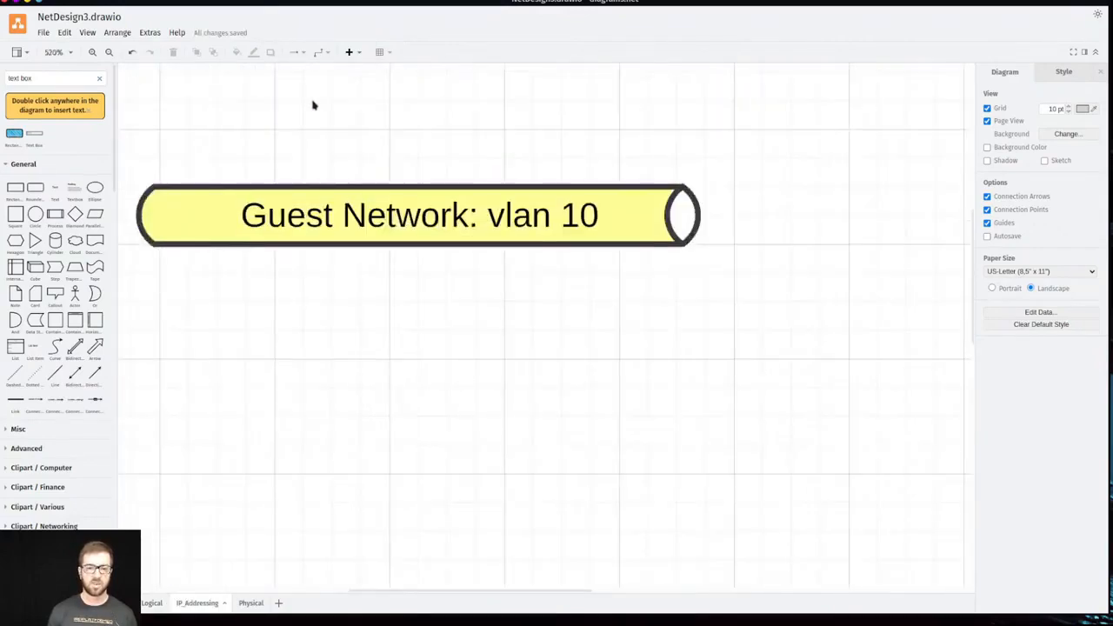
{"action": "scroll", "coordinate": [574, 206], "scroll_direction": "down", "scroll_amount": 2}
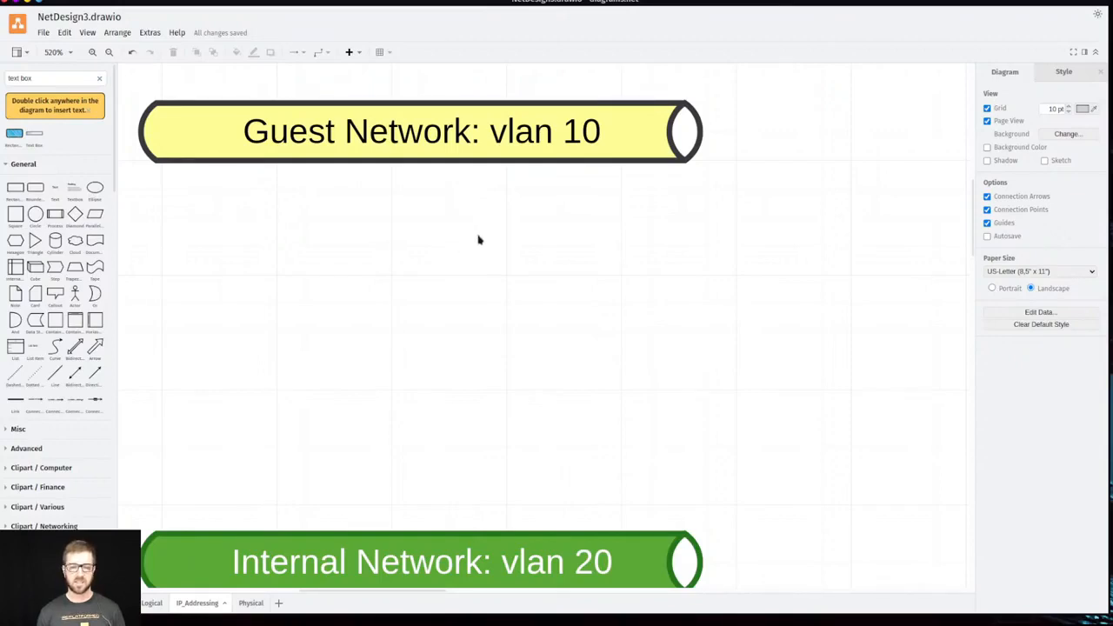
- Examine the Physical page's diagram: the switch and its ports, the Jack connection and the Ethernet port shape
{"action": "left_click", "coordinate": [253, 604]}
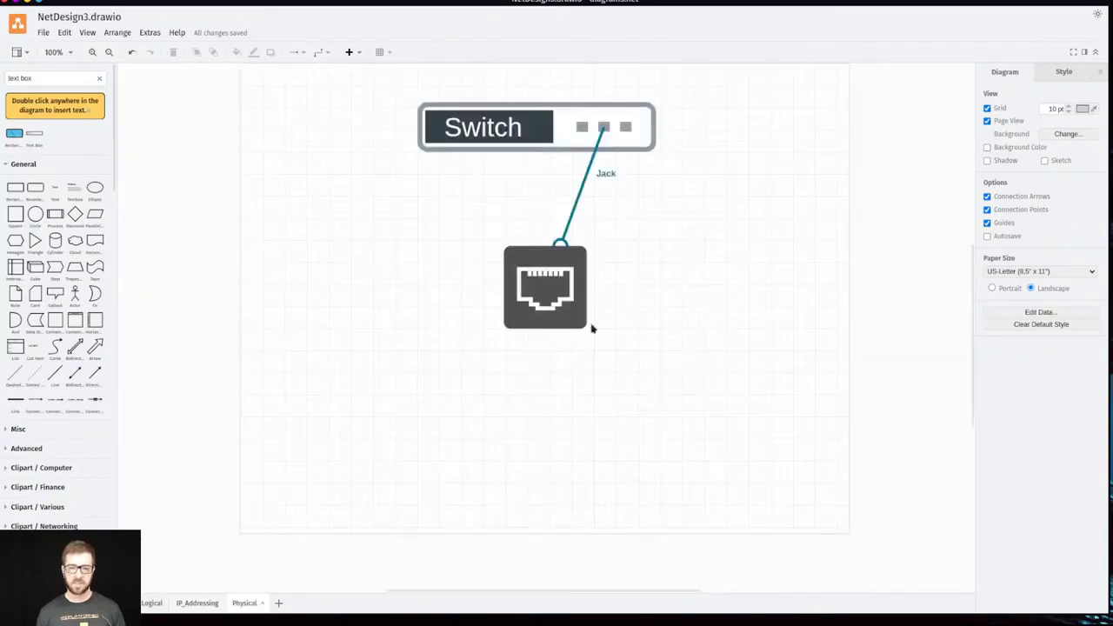
{"action": "left_click", "coordinate": [535, 123]}
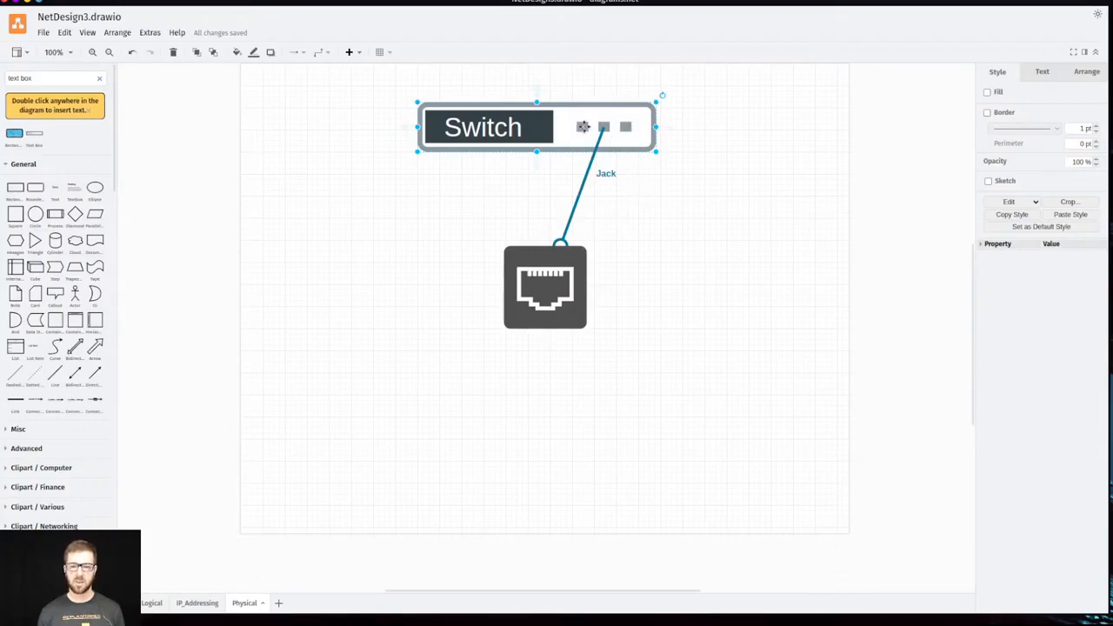
{"action": "scroll", "coordinate": [618, 110], "scroll_direction": "up", "scroll_amount": 5}
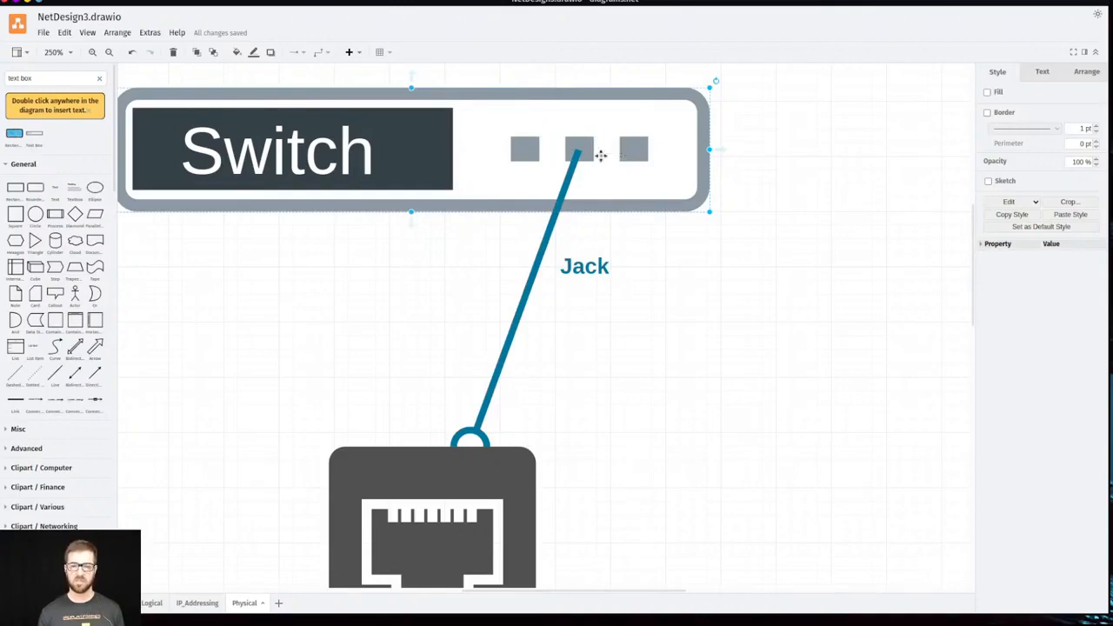
{"action": "scroll", "coordinate": [635, 328], "scroll_direction": "down", "scroll_amount": 2}
{"action": "scroll", "coordinate": [634, 329], "scroll_direction": "down", "scroll_amount": 4}
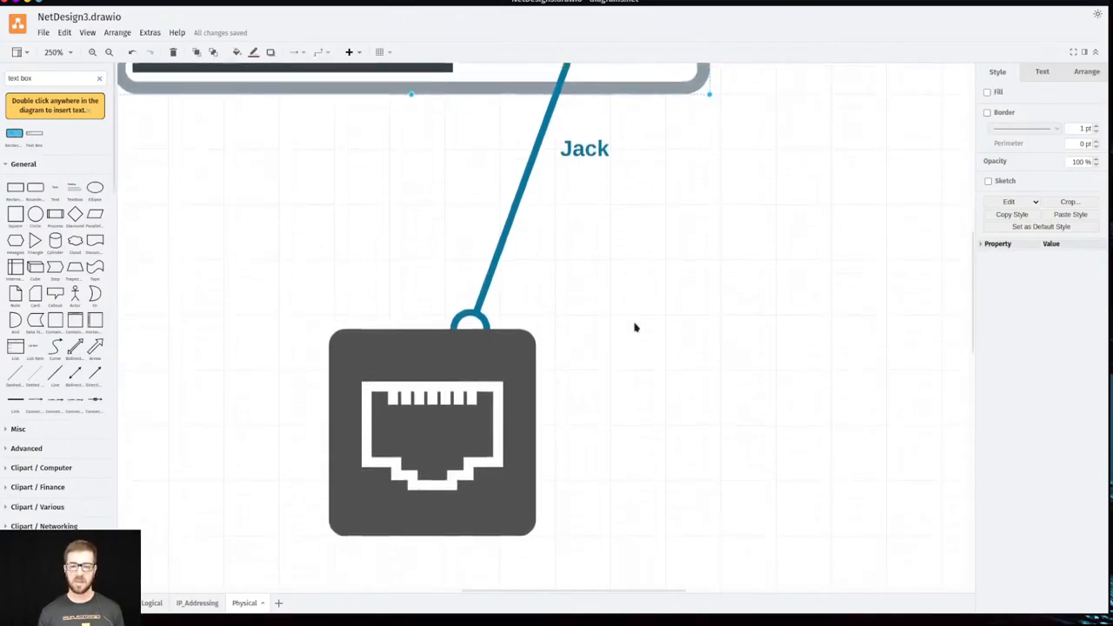
{"action": "scroll", "coordinate": [635, 324], "scroll_direction": "up", "scroll_amount": 5}
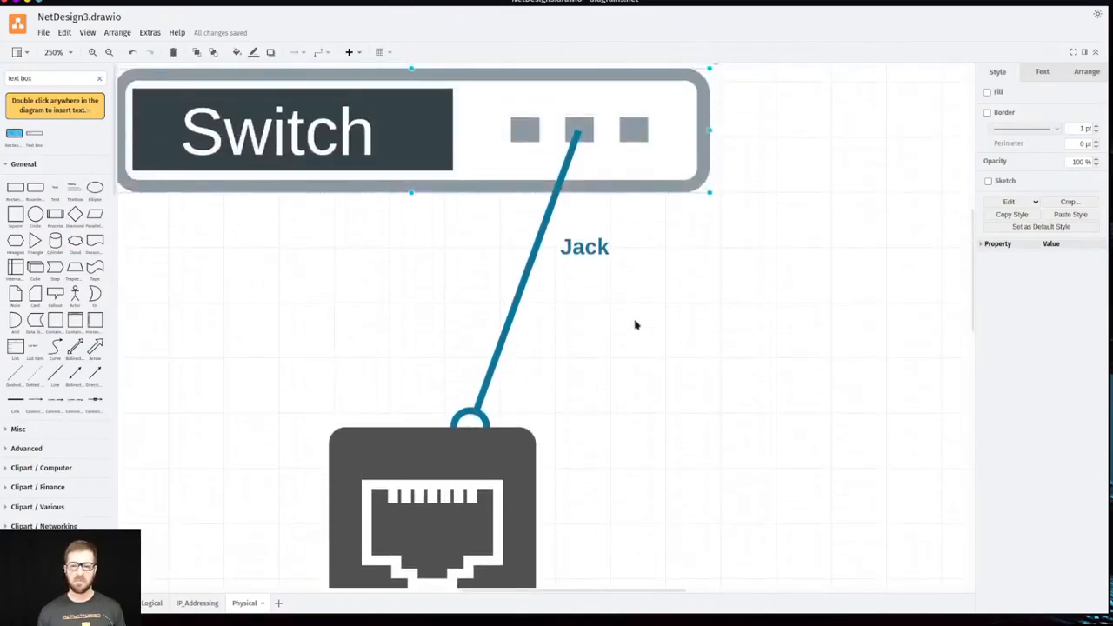
{"action": "scroll", "coordinate": [635, 324], "scroll_direction": "down", "scroll_amount": 7}
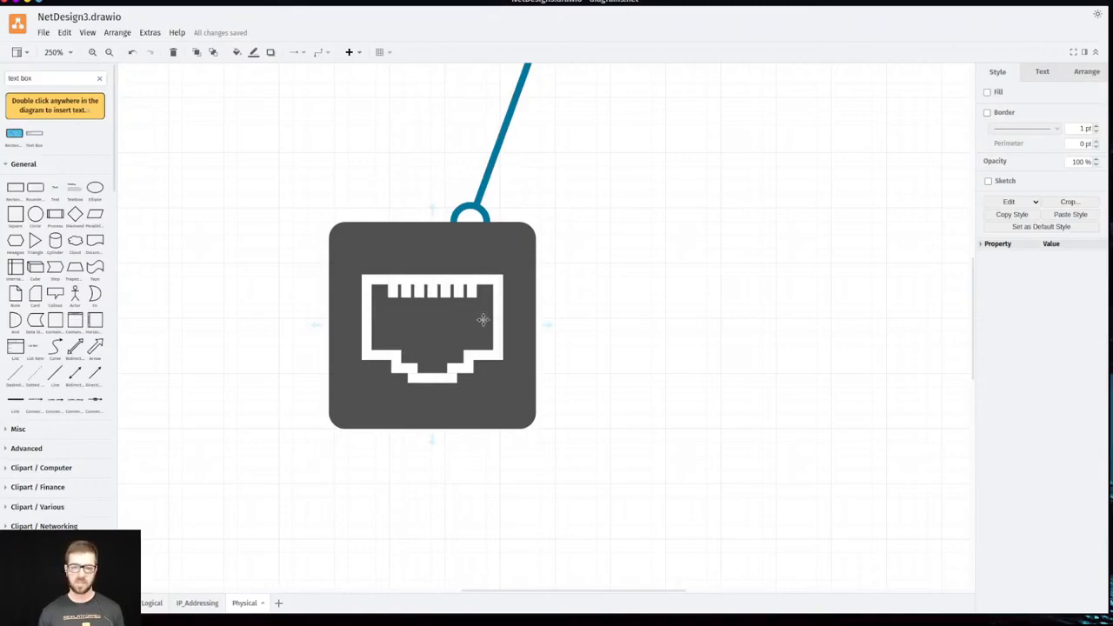
{"action": "scroll", "coordinate": [483, 322], "scroll_direction": "up", "scroll_amount": 5}
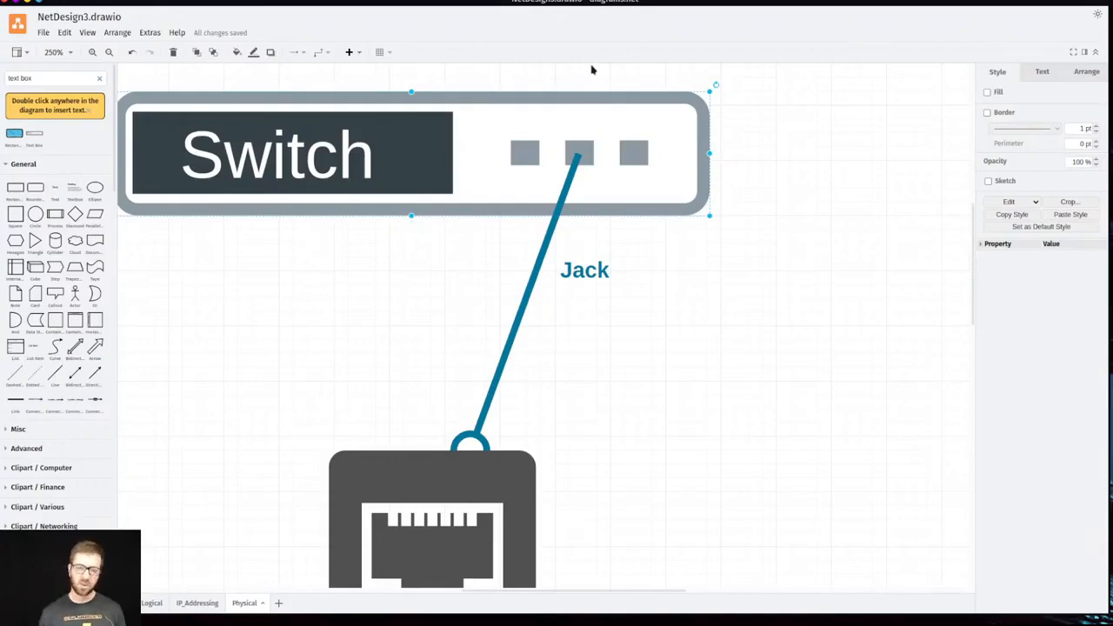
{"action": "scroll", "coordinate": [496, 485], "scroll_direction": "down", "scroll_amount": 3}
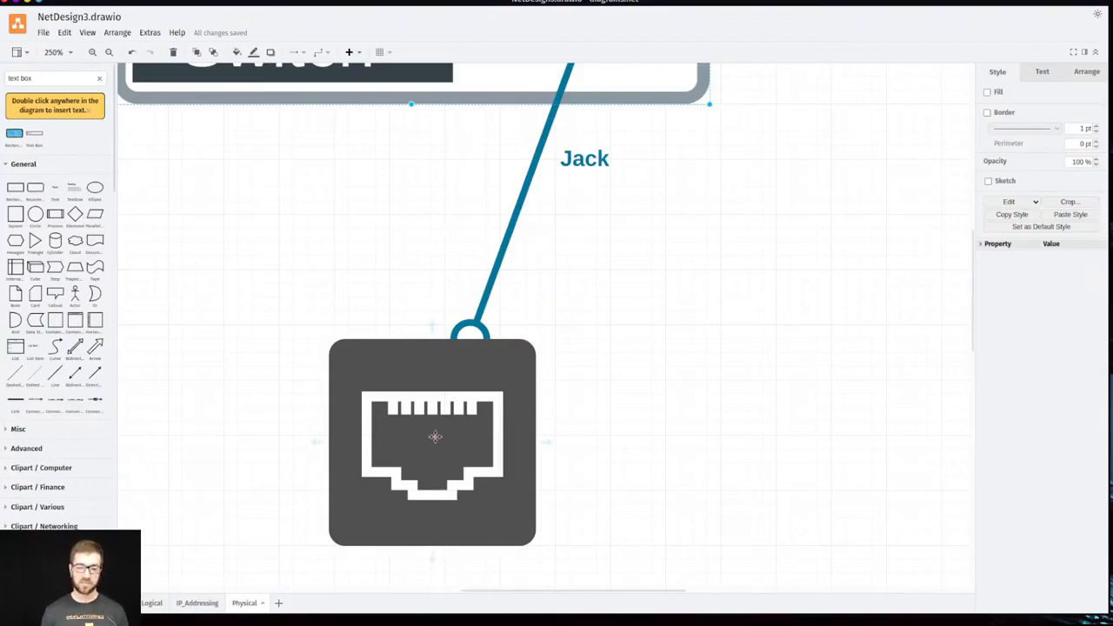
{"action": "scroll", "coordinate": [443, 466], "scroll_direction": "up", "scroll_amount": 2}
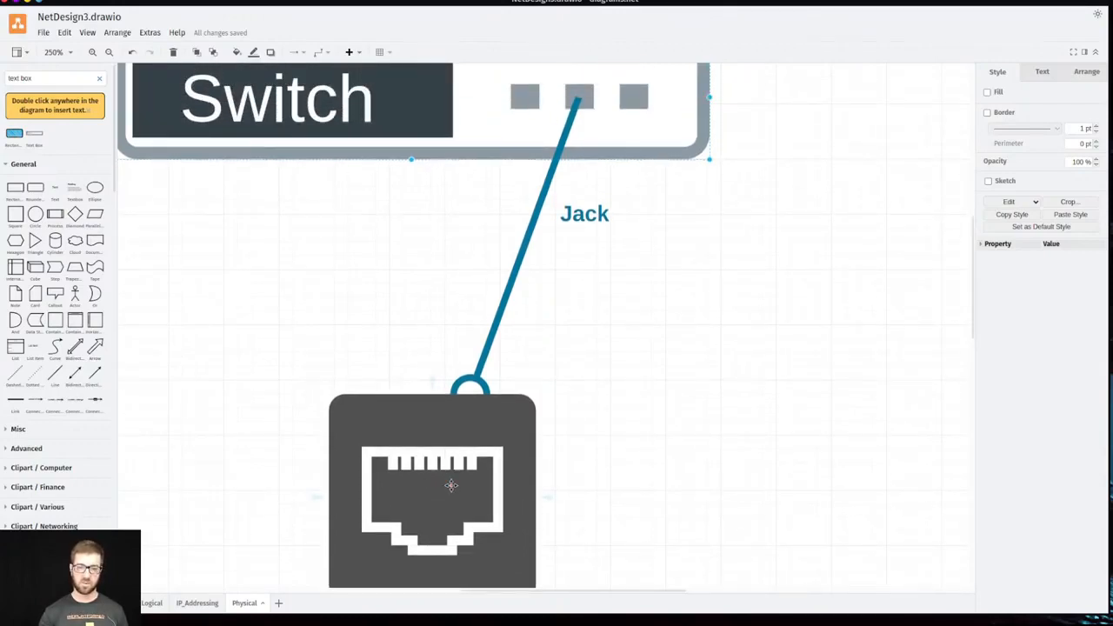
{"action": "scroll", "coordinate": [448, 474], "scroll_direction": "down", "scroll_amount": 3}
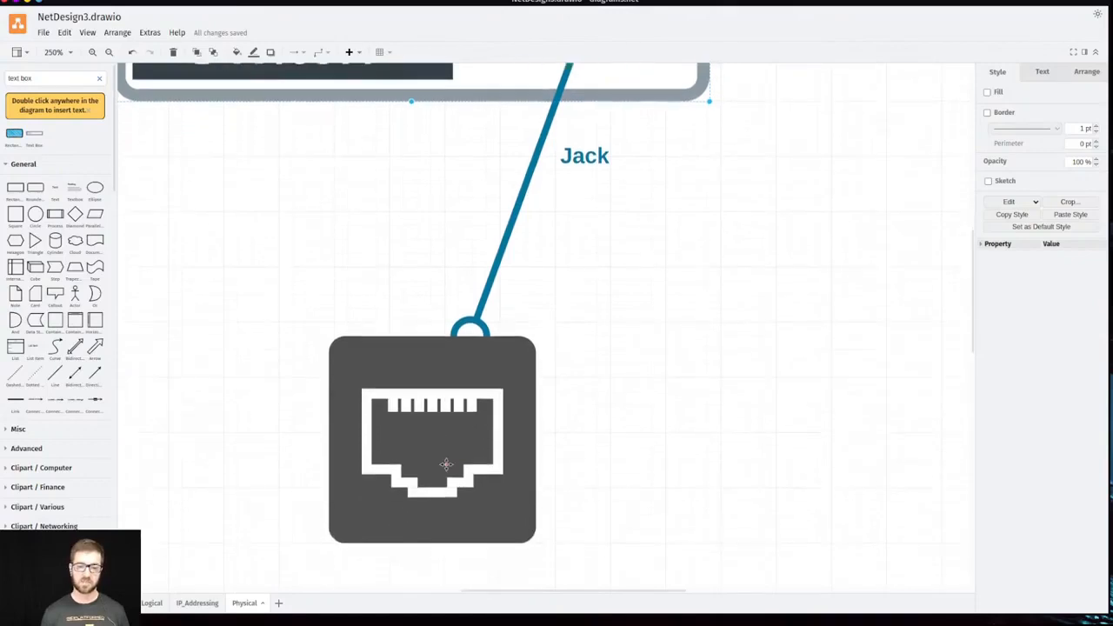
{"action": "scroll", "coordinate": [455, 397], "scroll_direction": "down", "scroll_amount": 1}
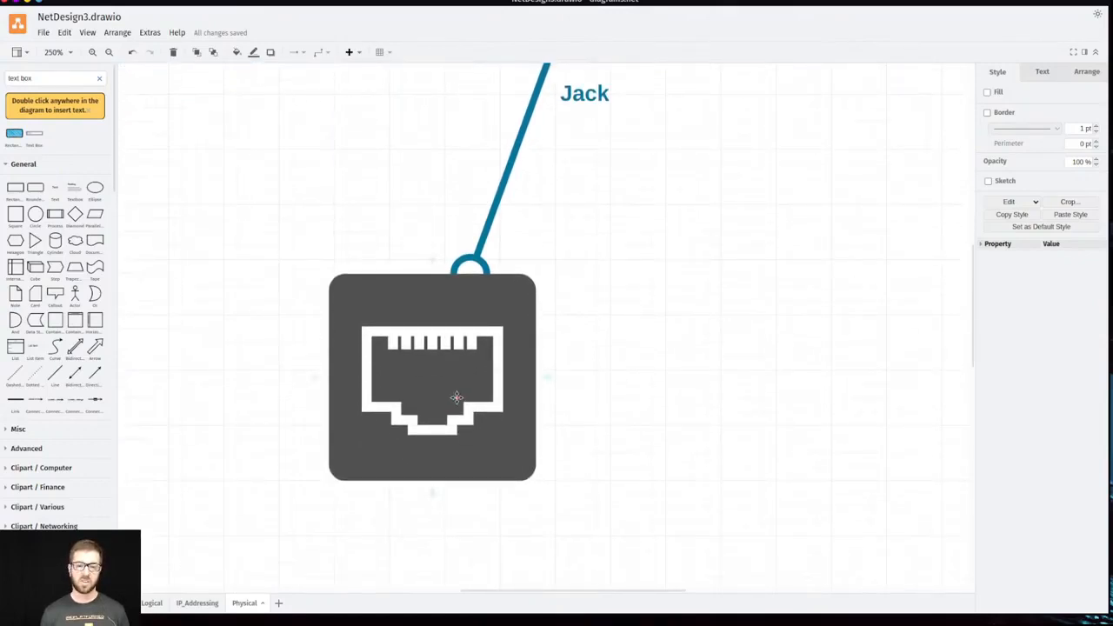
{"action": "scroll", "coordinate": [460, 395], "scroll_direction": "down", "scroll_amount": 2}
{"action": "scroll", "coordinate": [464, 394], "scroll_direction": "down", "scroll_amount": 2}
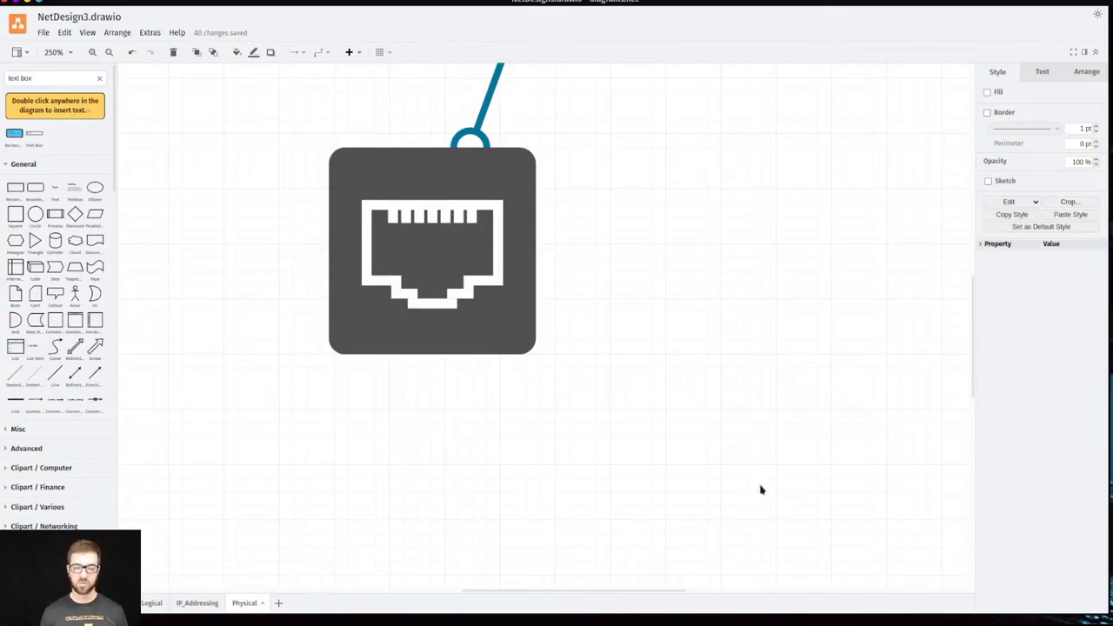
{"action": "scroll", "coordinate": [760, 489], "scroll_direction": "up", "scroll_amount": 10}
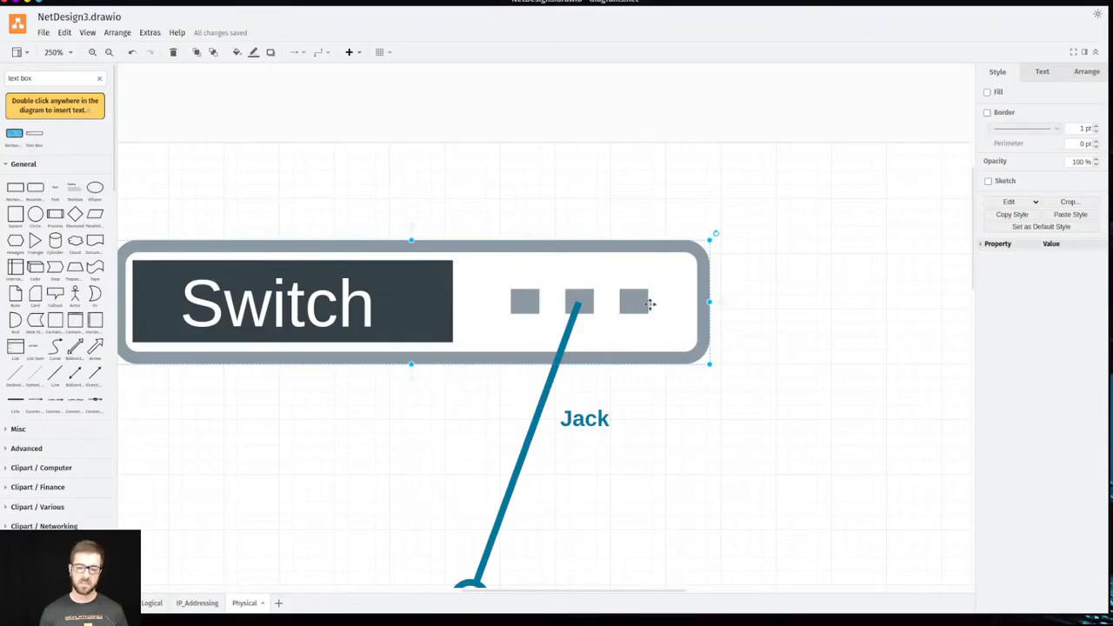
{"action": "scroll", "coordinate": [563, 487], "scroll_direction": "down", "scroll_amount": 3}
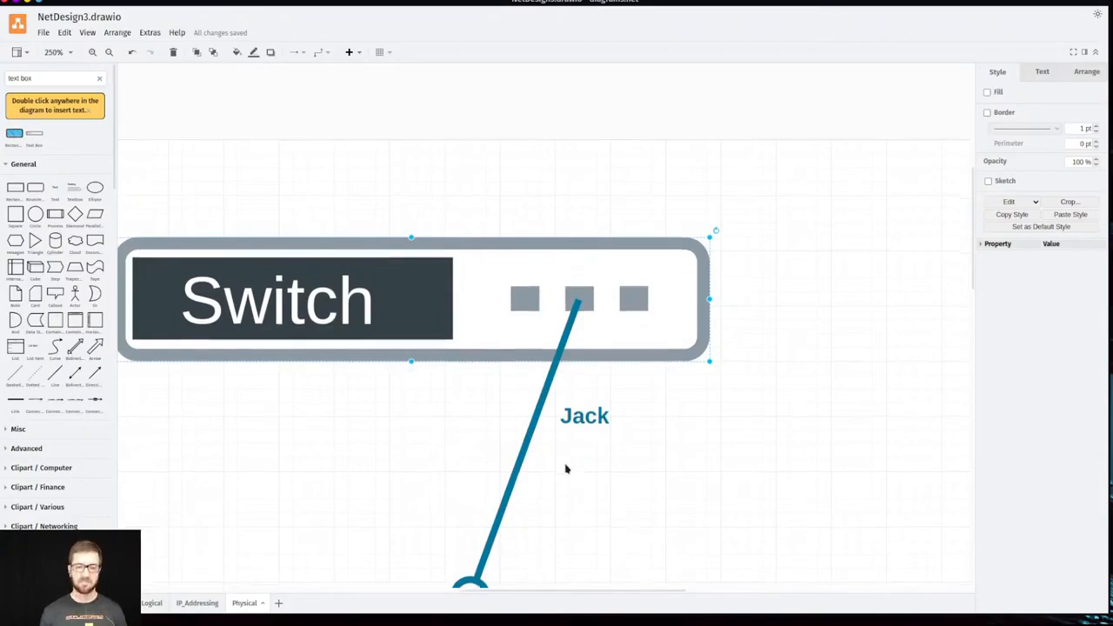
- Return to the IP_Addressing page and add a text reading "192.168.1.1/24" below the left part of the Guest Network: vlan 10 shape
{"action": "left_click", "coordinate": [192, 606]}
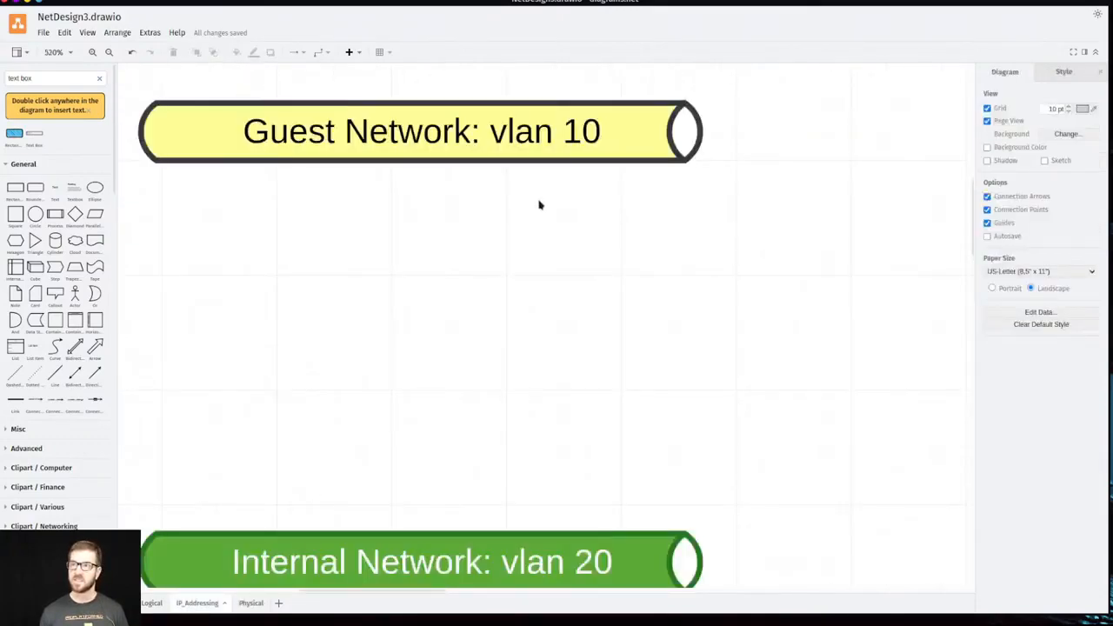
{"action": "scroll", "coordinate": [416, 292], "scroll_direction": "down", "scroll_amount": 3}
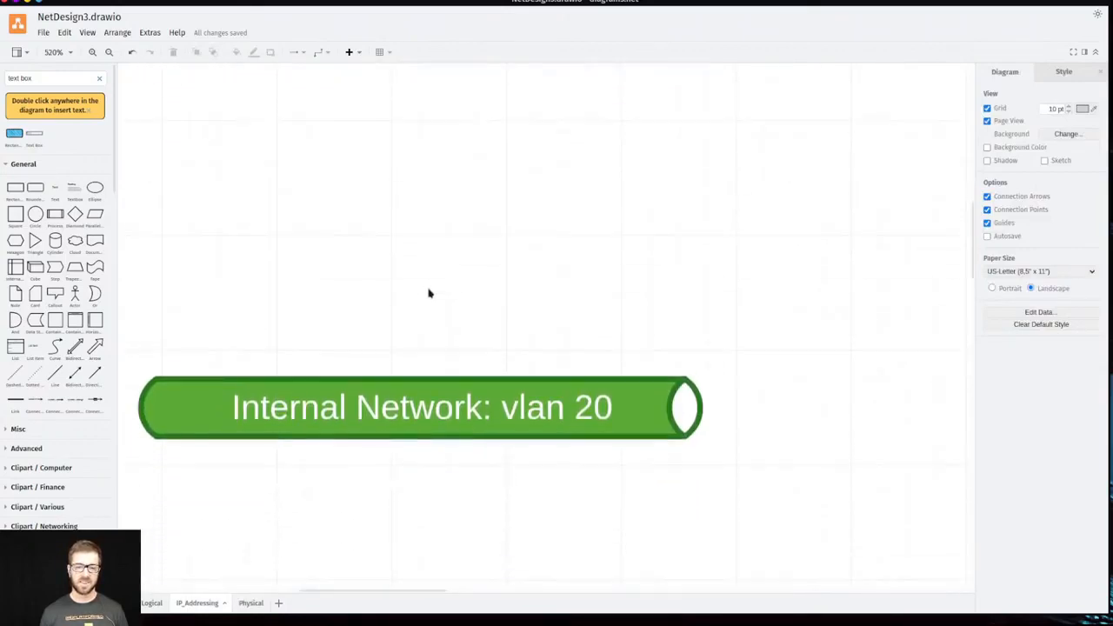
{"action": "scroll", "coordinate": [429, 293], "scroll_direction": "up", "scroll_amount": 4}
{"action": "scroll", "coordinate": [440, 293], "scroll_direction": "down", "scroll_amount": 8}
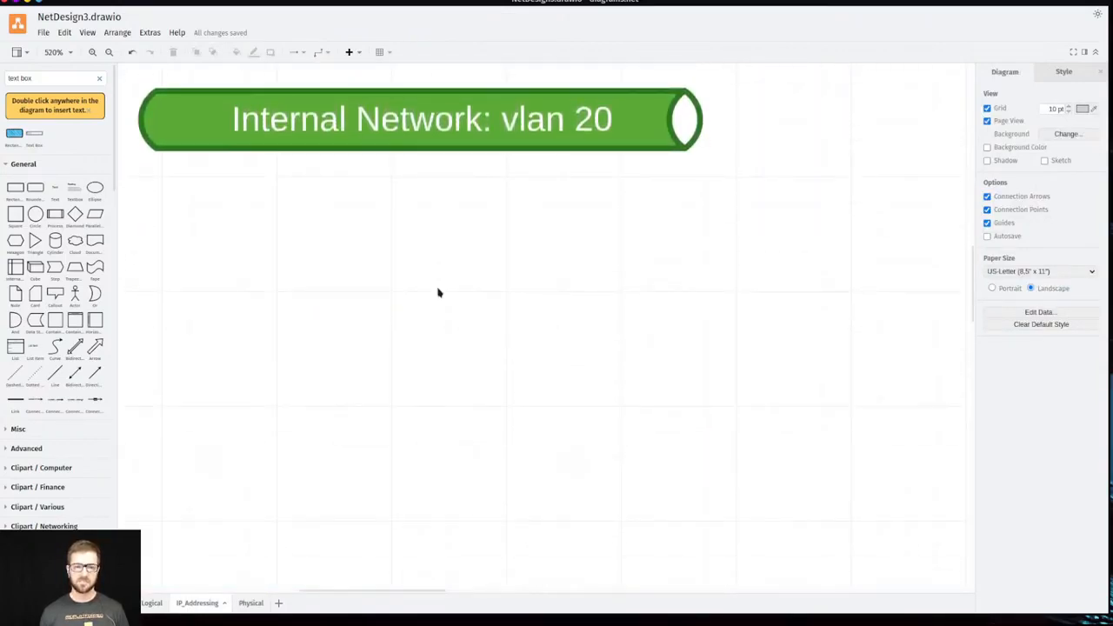
{"action": "scroll", "coordinate": [439, 293], "scroll_direction": "up", "scroll_amount": 10}
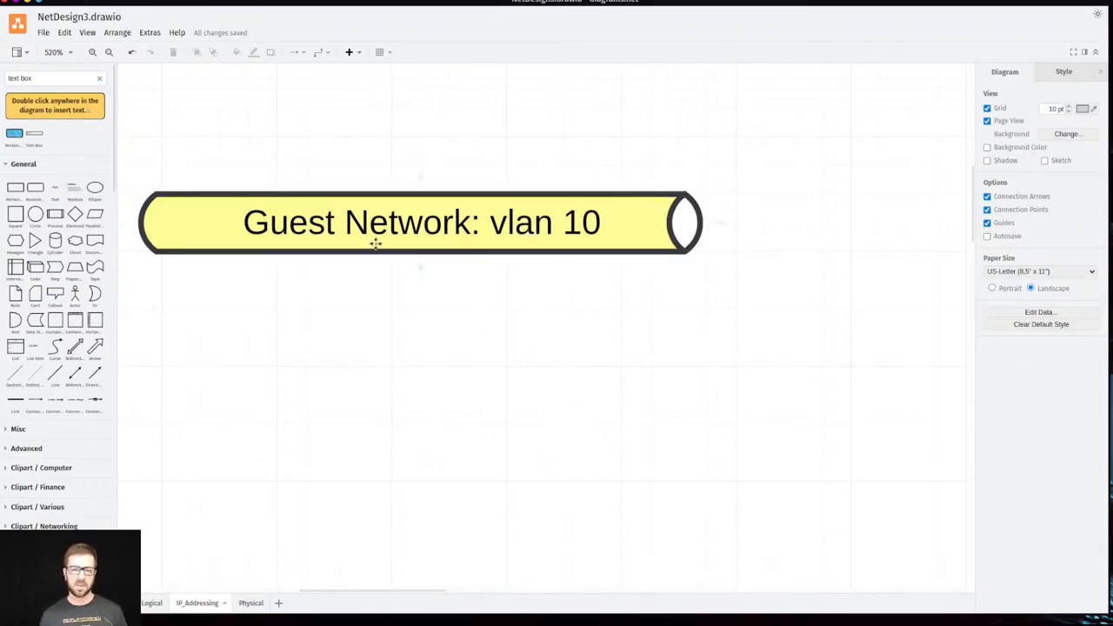
{"action": "left_click", "coordinate": [54, 191]}
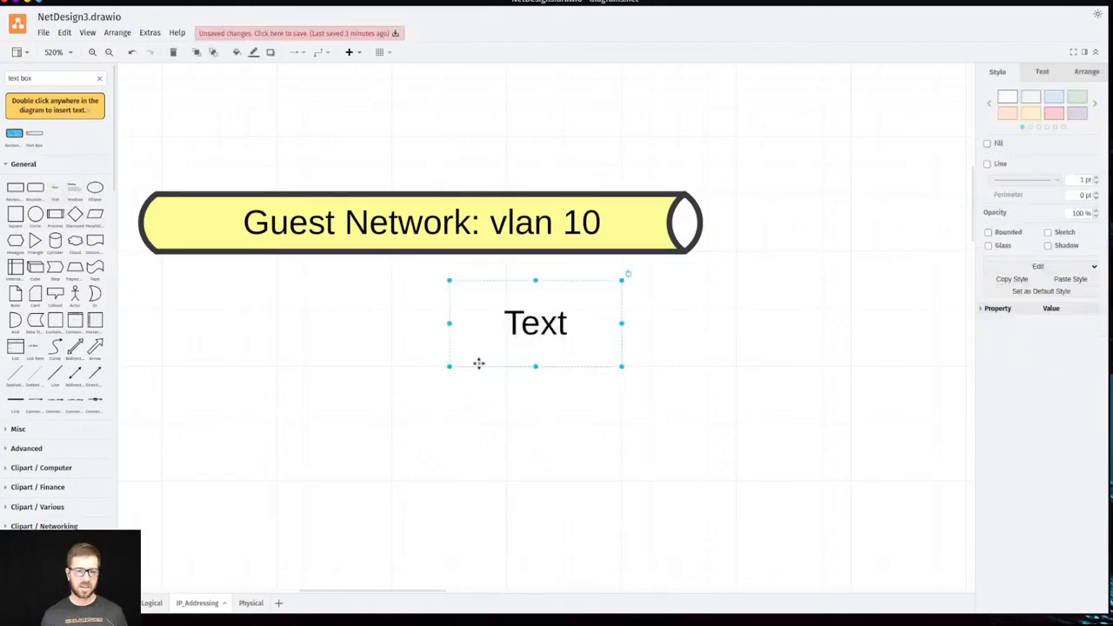
{"action": "double_click", "coordinate": [542, 337]}
{"action": "type", "text": "1"}
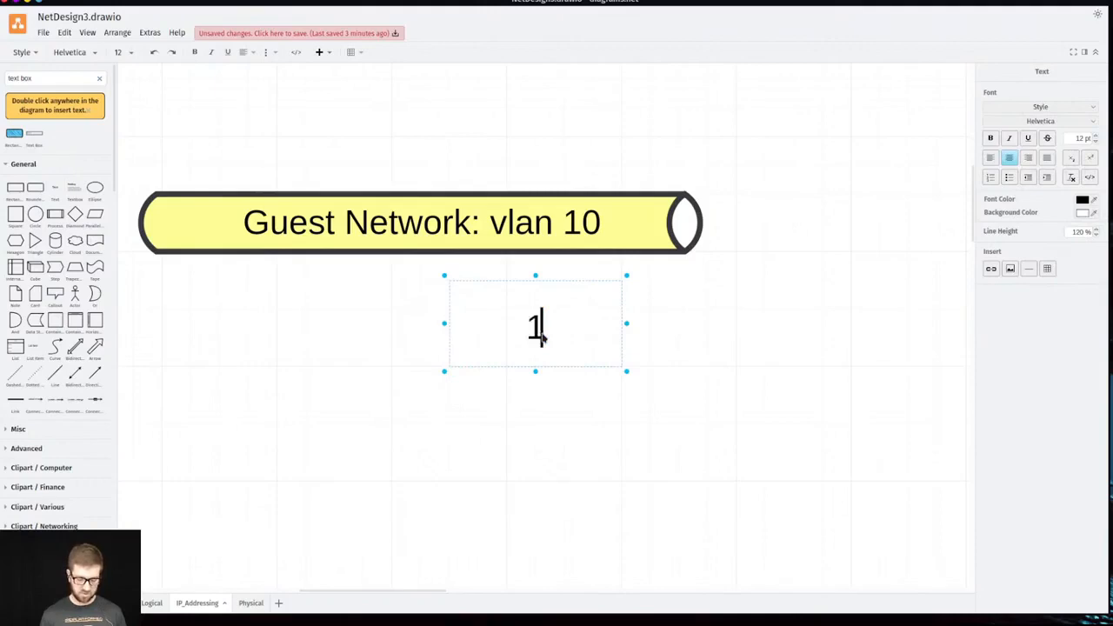
{"action": "type", "text": "92.168.1.1"}
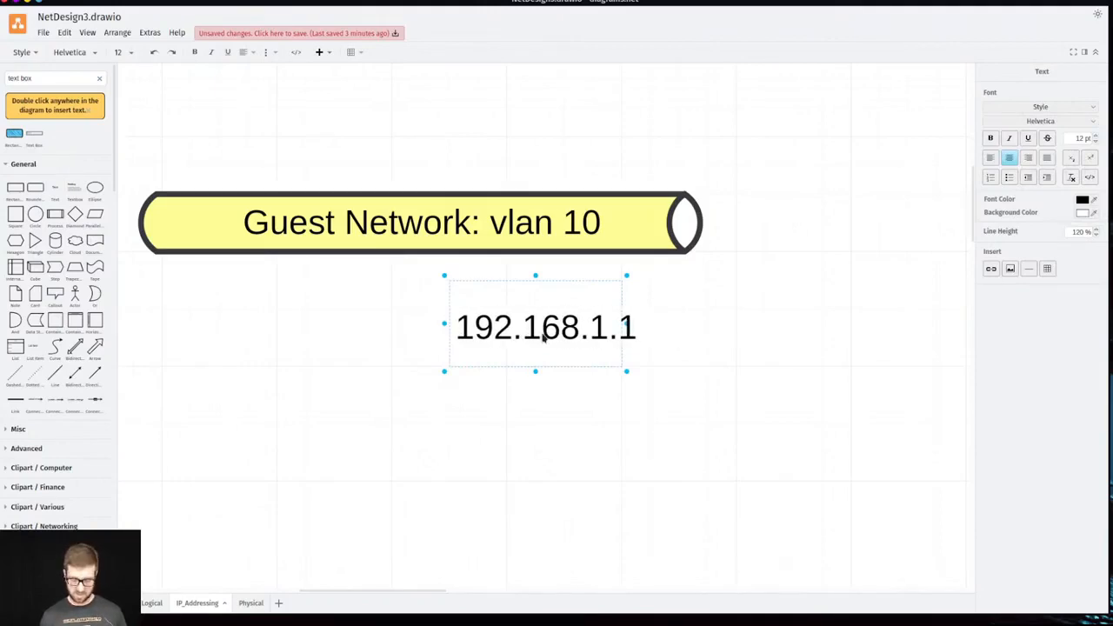
{"action": "type", "text": "/24"}
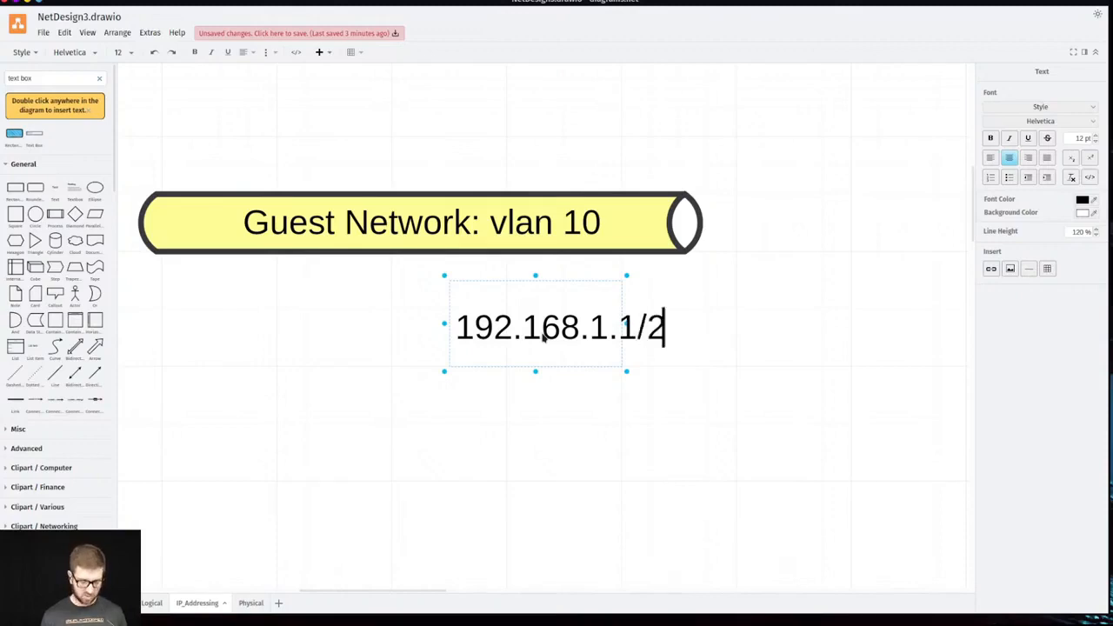
{"action": "left_click", "coordinate": [561, 390]}
{"action": "left_click_drag", "start_coordinate": [547, 325], "coordinate": [308, 326]}
{"action": "left_click", "coordinate": [615, 446]}
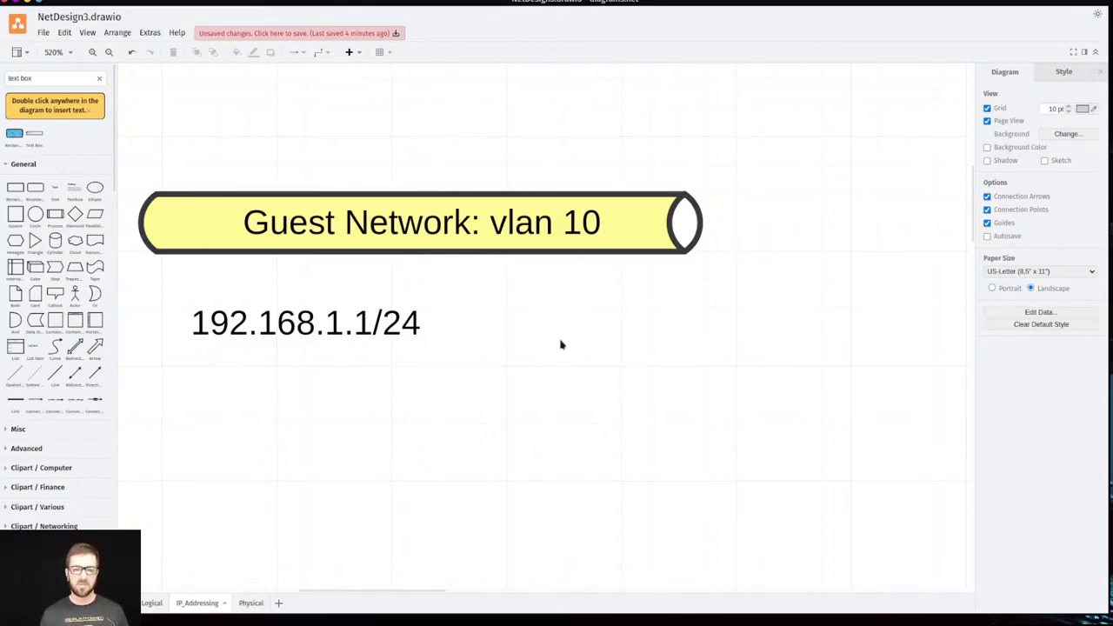
- Change the address text below the Guest Network shape to "192.168.10.1/24" so its third octet matches the VLAN number
{"action": "double_click", "coordinate": [340, 329]}
{"action": "left_click", "coordinate": [380, 339]}
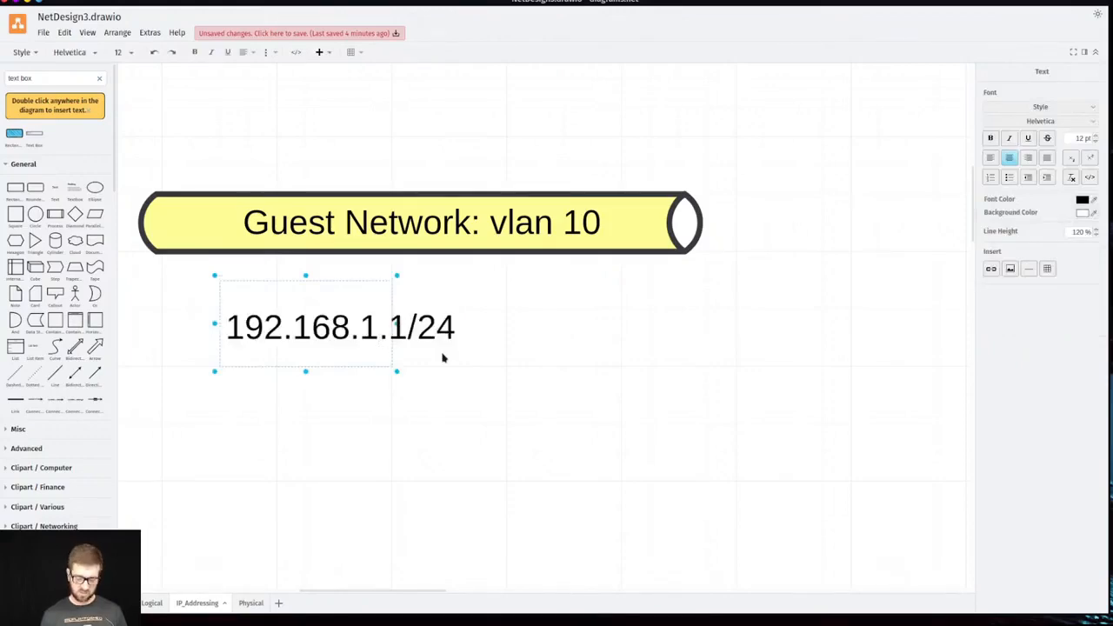
{"action": "type", "text": "0"}
{"action": "left_click", "coordinate": [537, 360]}
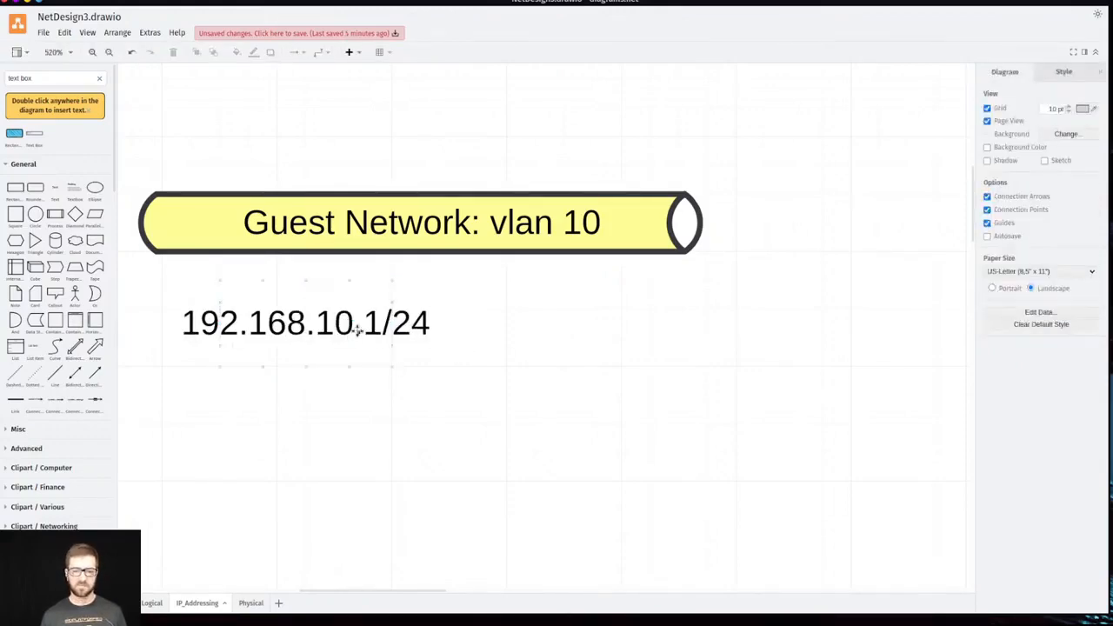
- Duplicate the 192.168.10.1/24 text and place the copy below the left part of the Internal Network: vlan 20 shape
{"action": "left_click", "coordinate": [363, 333]}
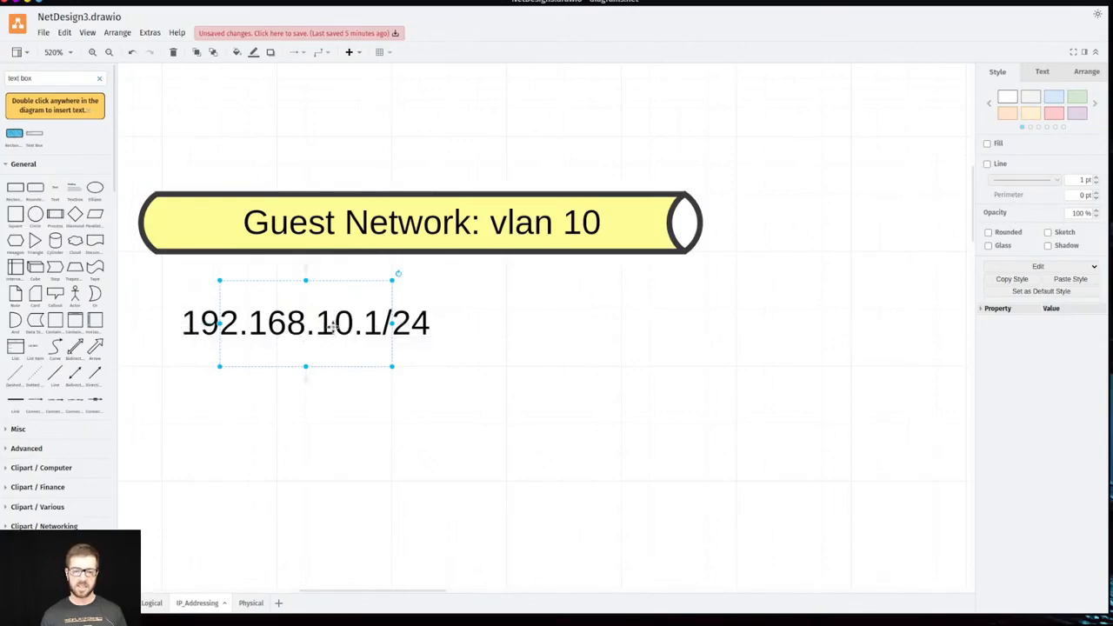
{"action": "left_click", "coordinate": [380, 233]}
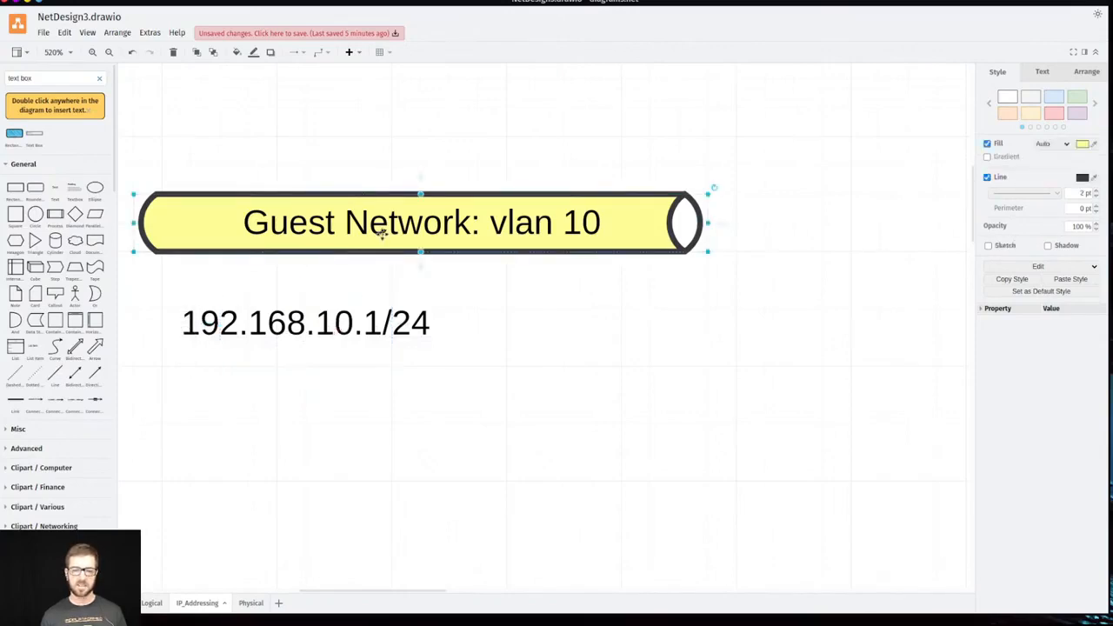
{"action": "left_click", "coordinate": [365, 336]}
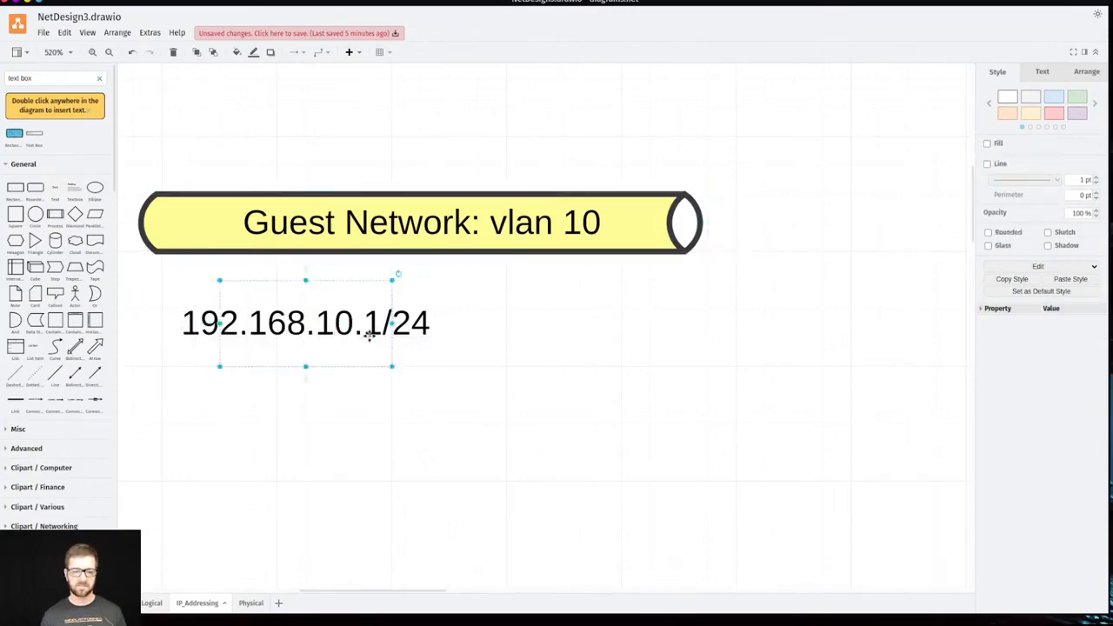
{"action": "scroll", "coordinate": [542, 434], "scroll_direction": "down", "scroll_amount": 5}
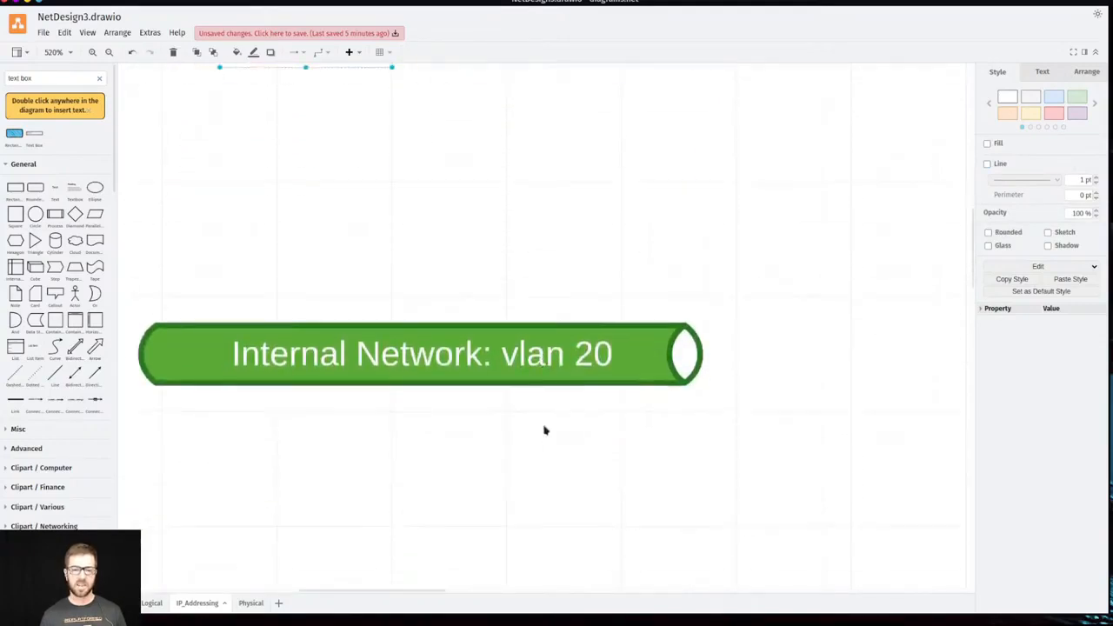
{"action": "scroll", "coordinate": [477, 343], "scroll_direction": "up", "scroll_amount": 3}
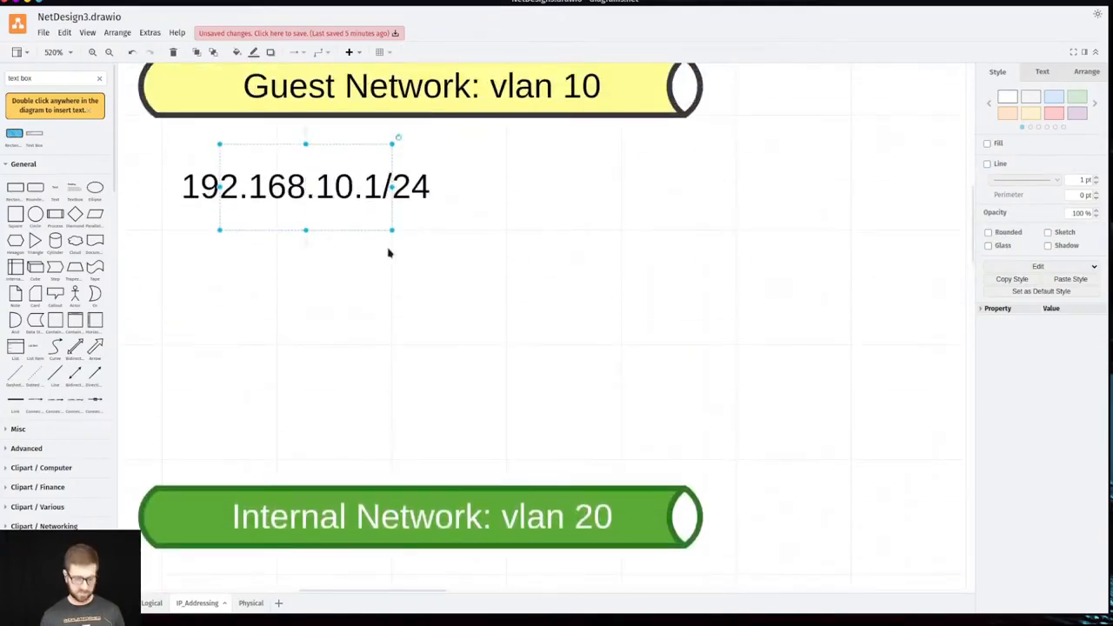
{"action": "scroll", "coordinate": [374, 365], "scroll_direction": "down", "scroll_amount": 4}
{"action": "key", "text": "ctrl+d"}
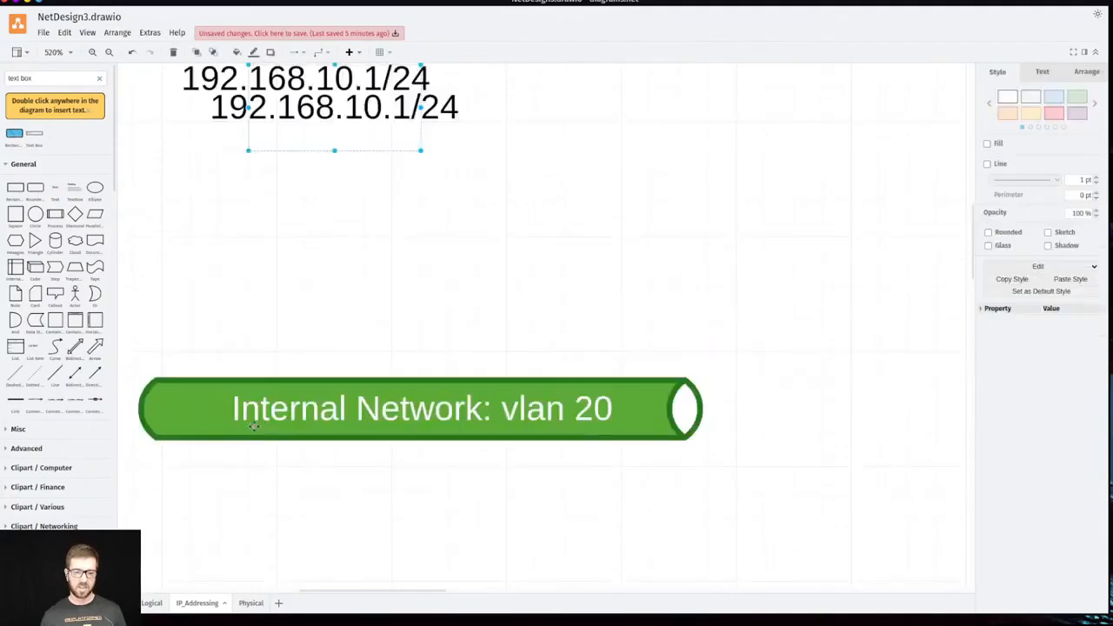
{"action": "left_click_drag", "start_coordinate": [357, 108], "coordinate": [334, 513]}
- Change the address text below the Internal Network: vlan 20 shape to "192.168.20.1/24"
{"action": "scroll", "coordinate": [367, 449], "scroll_direction": "down", "scroll_amount": 2}
{"action": "double_click", "coordinate": [393, 431]}
{"action": "key", "text": "ctrl+c"}
{"action": "left_click", "coordinate": [381, 429]}
{"action": "key", "text": "BackSpace"}
{"action": "type", "text": "2"}
{"action": "left_click", "coordinate": [609, 486]}
- Paste two copies of the 192.168.10.1/24 text and place one below the Hosting Network: vlan 30 shape
{"action": "scroll", "coordinate": [630, 483], "scroll_direction": "down", "scroll_amount": 10}
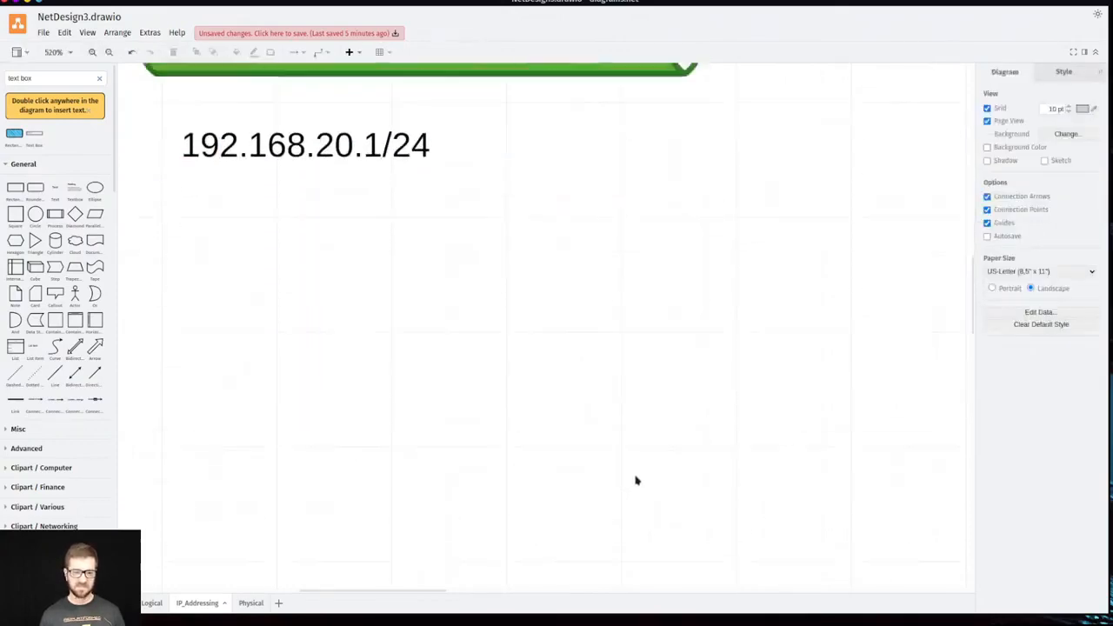
{"action": "scroll", "coordinate": [630, 479], "scroll_direction": "down", "scroll_amount": 2}
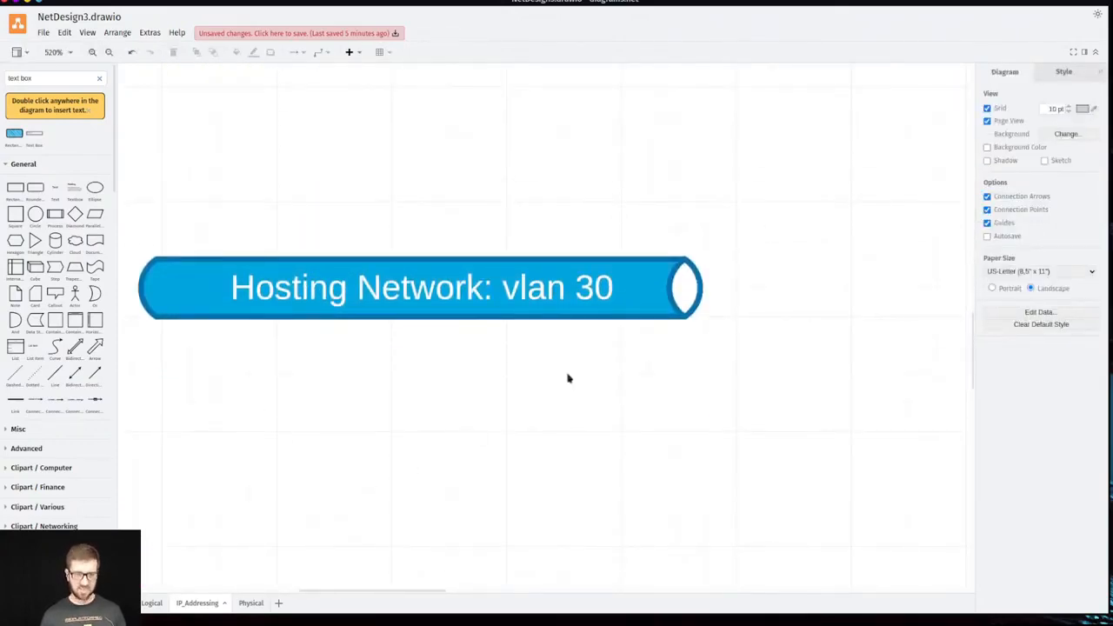
{"action": "scroll", "coordinate": [561, 372], "scroll_direction": "up", "scroll_amount": 5}
{"action": "scroll", "coordinate": [551, 367], "scroll_direction": "up", "scroll_amount": 8}
{"action": "key", "text": "ctrl+v"}
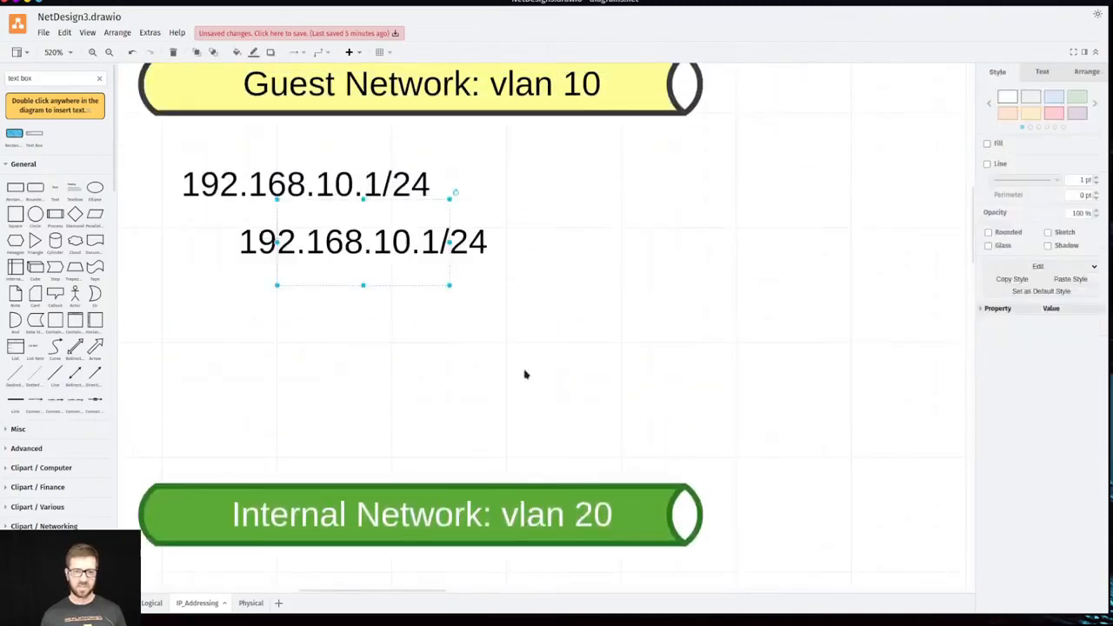
{"action": "key", "text": "ctrl+v"}
{"action": "left_click_drag", "start_coordinate": [392, 256], "coordinate": [391, 479]}
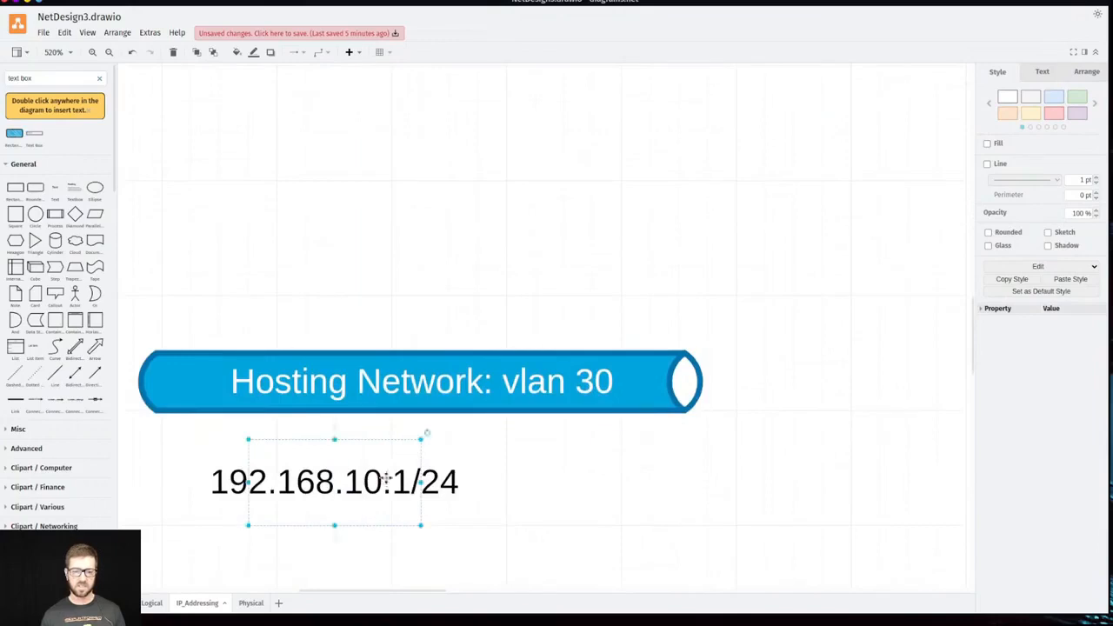
- Change the address text below the Hosting Network: vlan 30 shape to "192.168.30.1/24"
{"action": "double_click", "coordinate": [367, 482]}
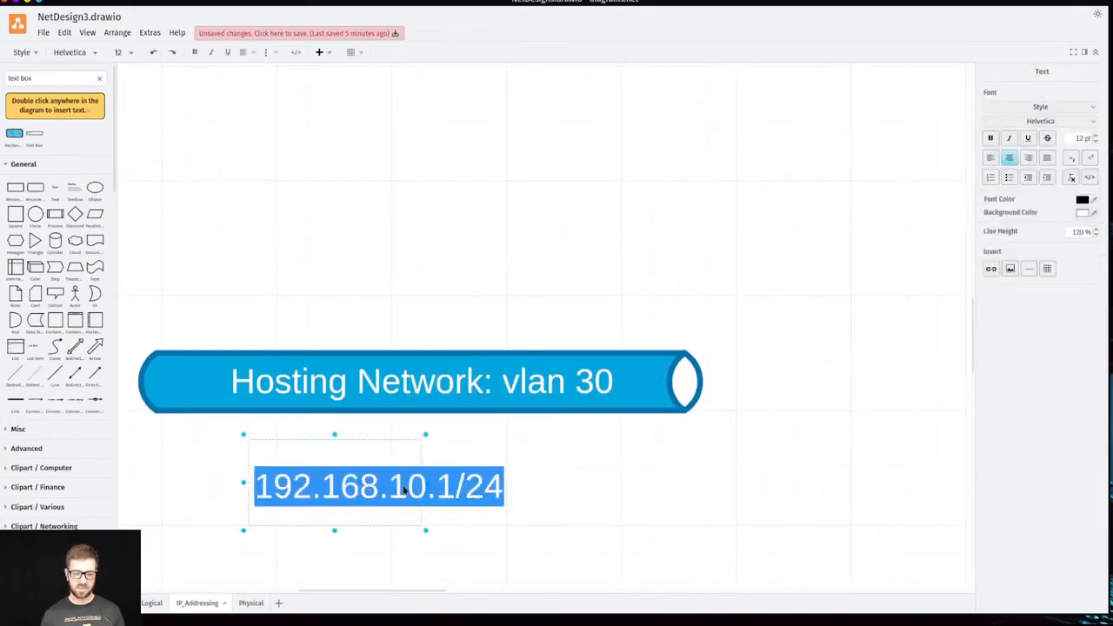
{"action": "left_click", "coordinate": [406, 487]}
{"action": "key", "text": "BackSpace"}
{"action": "type", "text": "3"}
{"action": "left_click", "coordinate": [591, 201]}
- Delete the spare 192.168.10.1/24 copy between the Guest and Internal Network shapes, and undo the deletion
{"action": "scroll", "coordinate": [530, 258], "scroll_direction": "up", "scroll_amount": 10}
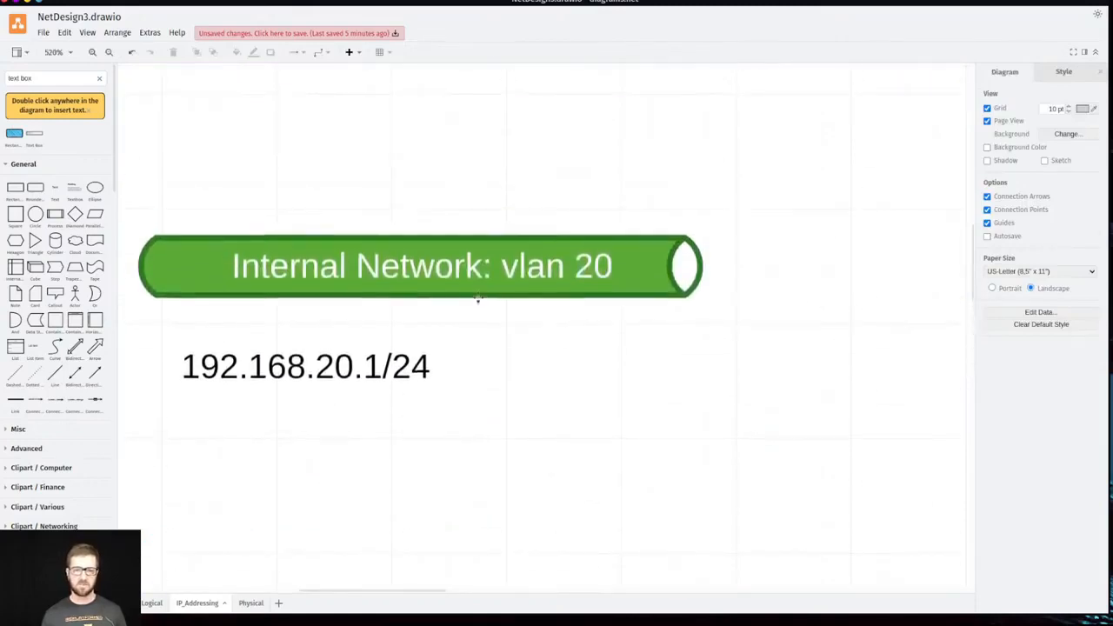
{"action": "left_click", "coordinate": [424, 299]}
{"action": "scroll", "coordinate": [616, 403], "scroll_direction": "down", "scroll_amount": 3}
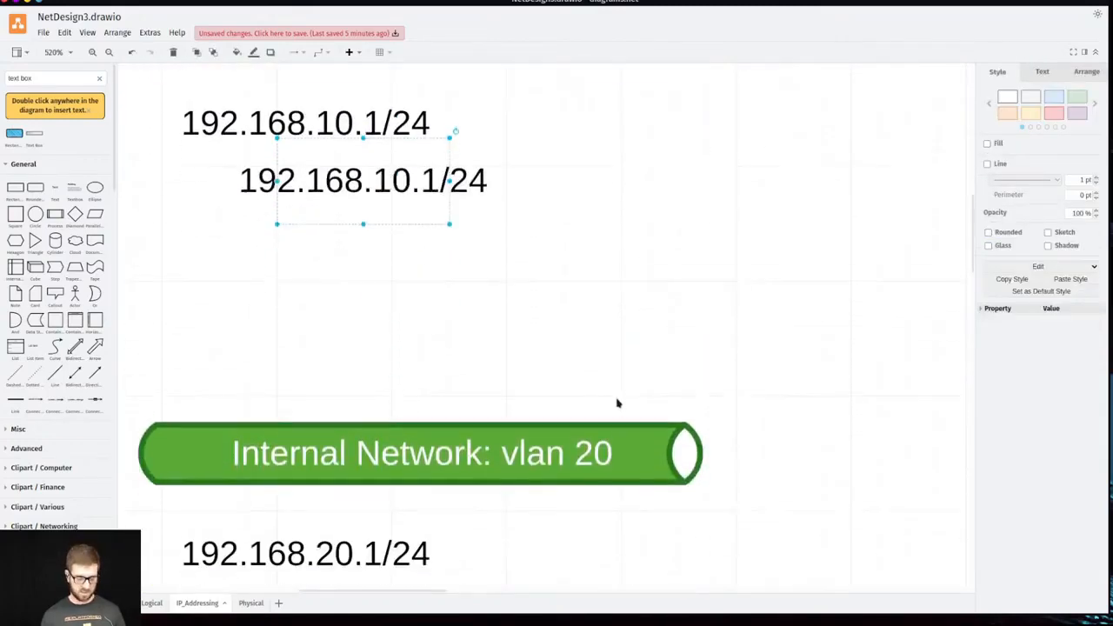
{"action": "key", "text": "Delete"}
{"action": "scroll", "coordinate": [614, 413], "scroll_direction": "down", "scroll_amount": 6}
{"action": "scroll", "coordinate": [477, 451], "scroll_direction": "down", "scroll_amount": 8}
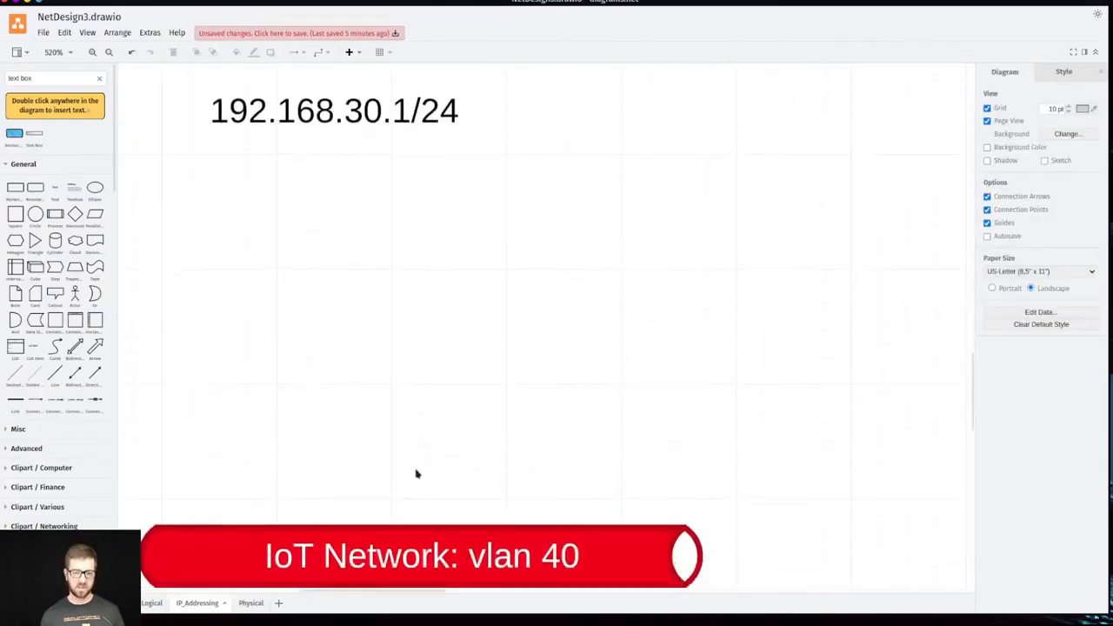
{"action": "key", "text": "ctrl+z"}
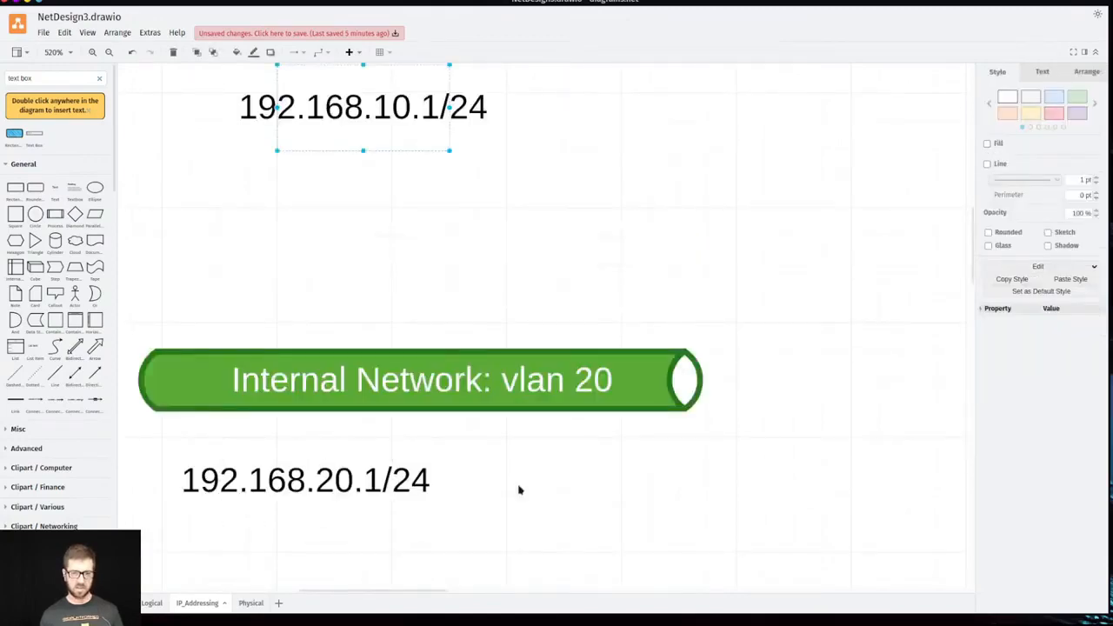
- Move the spare address copy below the IoT Network: vlan 40 shape and change its text to "192.168.40.1/24"
{"action": "scroll", "coordinate": [386, 346], "scroll_direction": "up", "scroll_amount": 3}
{"action": "left_click_drag", "start_coordinate": [386, 346], "coordinate": [332, 506]}
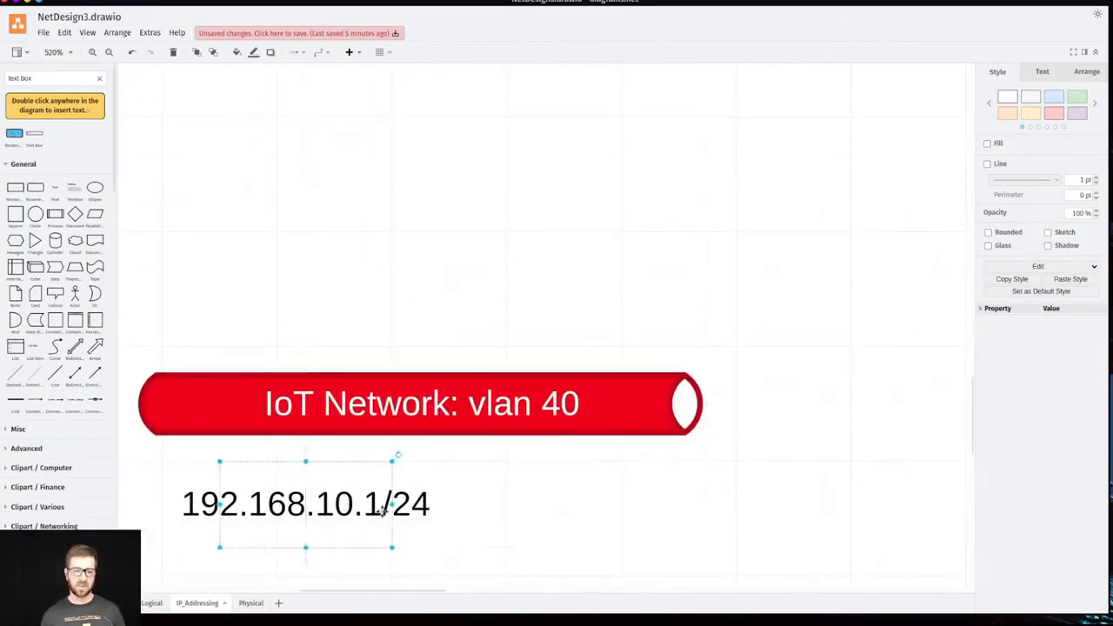
{"action": "double_click", "coordinate": [333, 505]}
{"action": "left_click", "coordinate": [378, 511]}
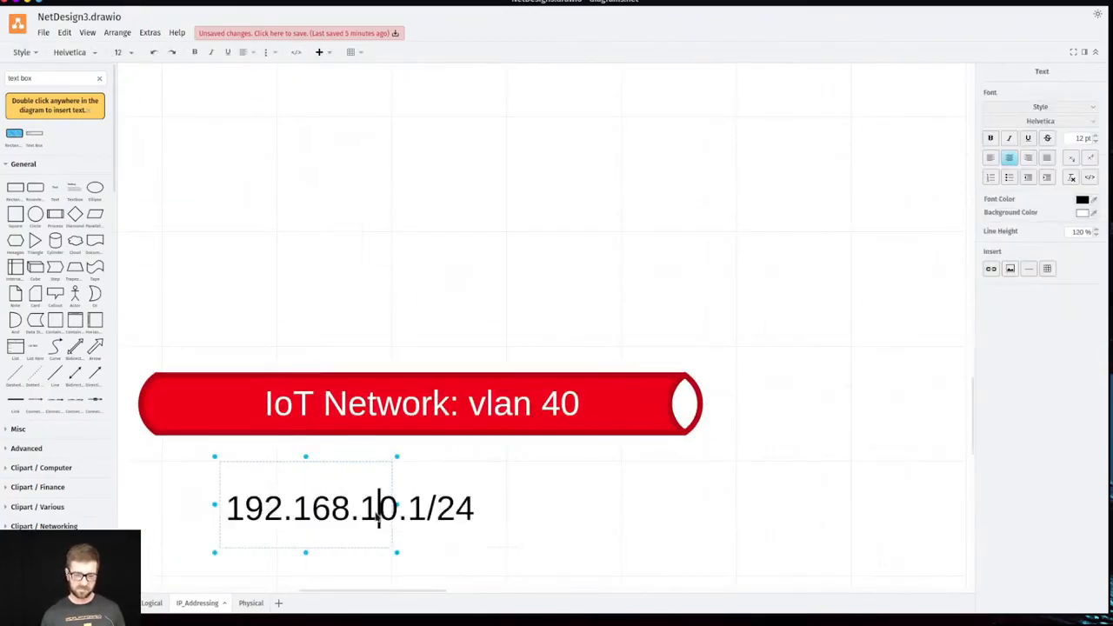
{"action": "key", "text": "BackSpace"}
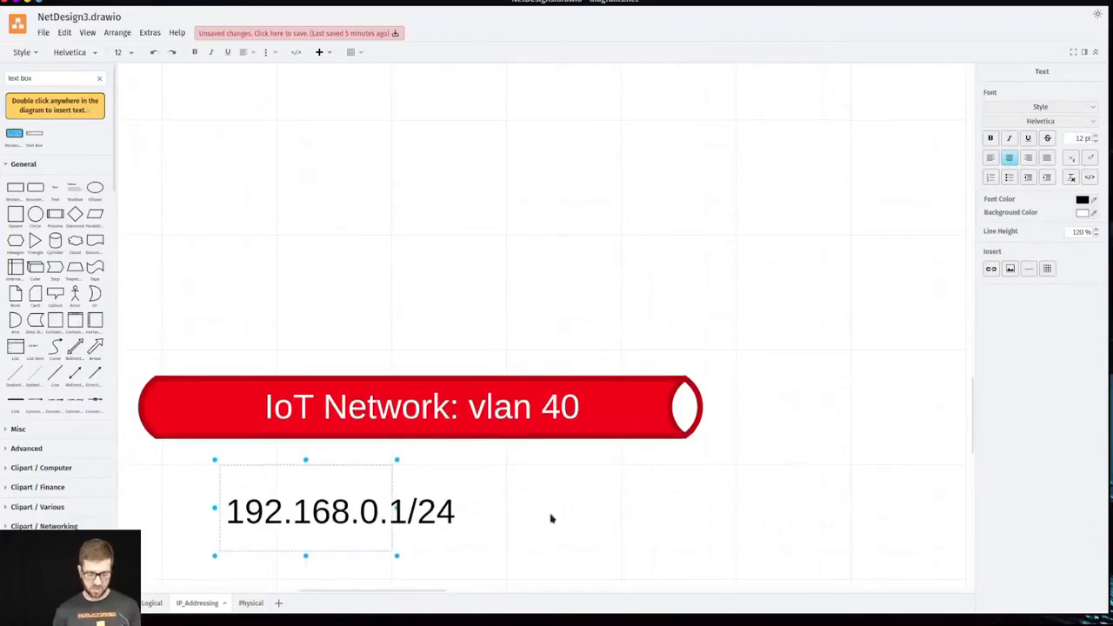
{"action": "type", "text": "4"}
{"action": "key", "text": "Escape"}
{"action": "left_click", "coordinate": [788, 508]}
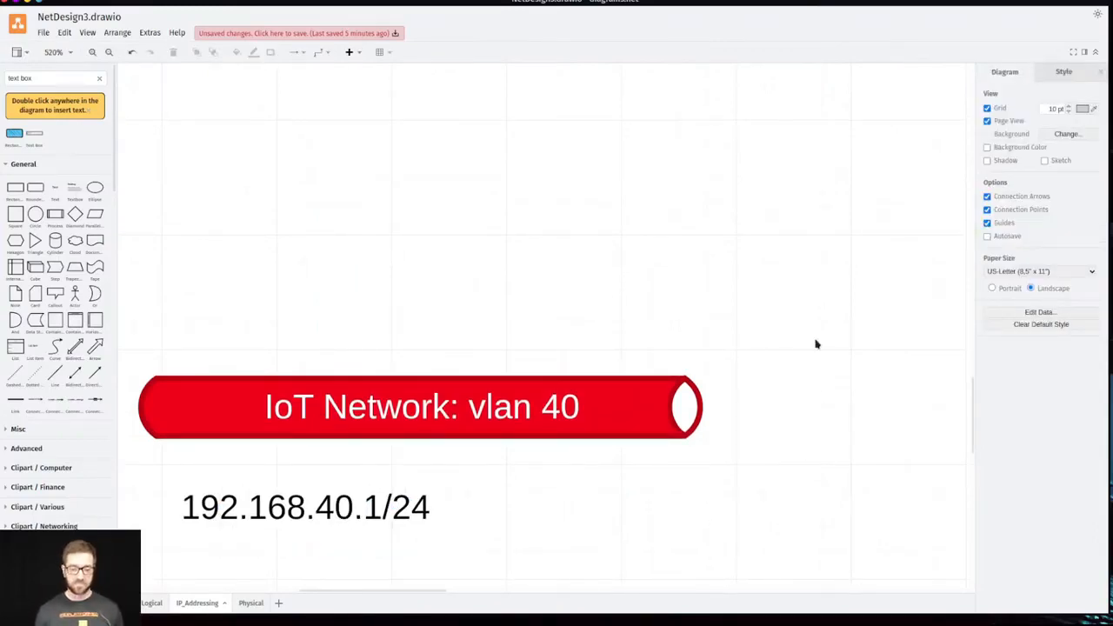
- Review the addresses assigned to all four networks, comparing each third octet with its VLAN number
{"action": "scroll", "coordinate": [796, 443], "scroll_direction": "up", "scroll_amount": 3}
{"action": "scroll", "coordinate": [795, 444], "scroll_direction": "down", "scroll_amount": 5}
{"action": "scroll", "coordinate": [796, 443], "scroll_direction": "up", "scroll_amount": 1}
{"action": "scroll", "coordinate": [803, 442], "scroll_direction": "up", "scroll_amount": 3}
{"action": "scroll", "coordinate": [843, 432], "scroll_direction": "up", "scroll_amount": 1}
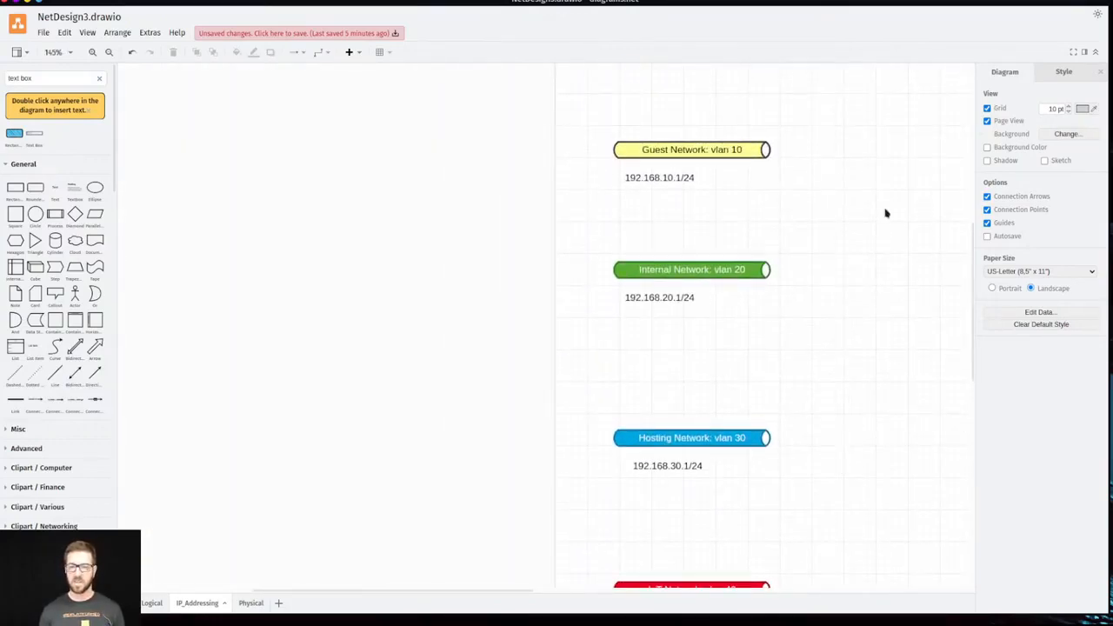
{"action": "left_click", "coordinate": [658, 179]}
{"action": "left_click", "coordinate": [731, 209]}
{"action": "left_click", "coordinate": [683, 301]}
{"action": "scroll", "coordinate": [770, 370], "scroll_direction": "down", "scroll_amount": 3}
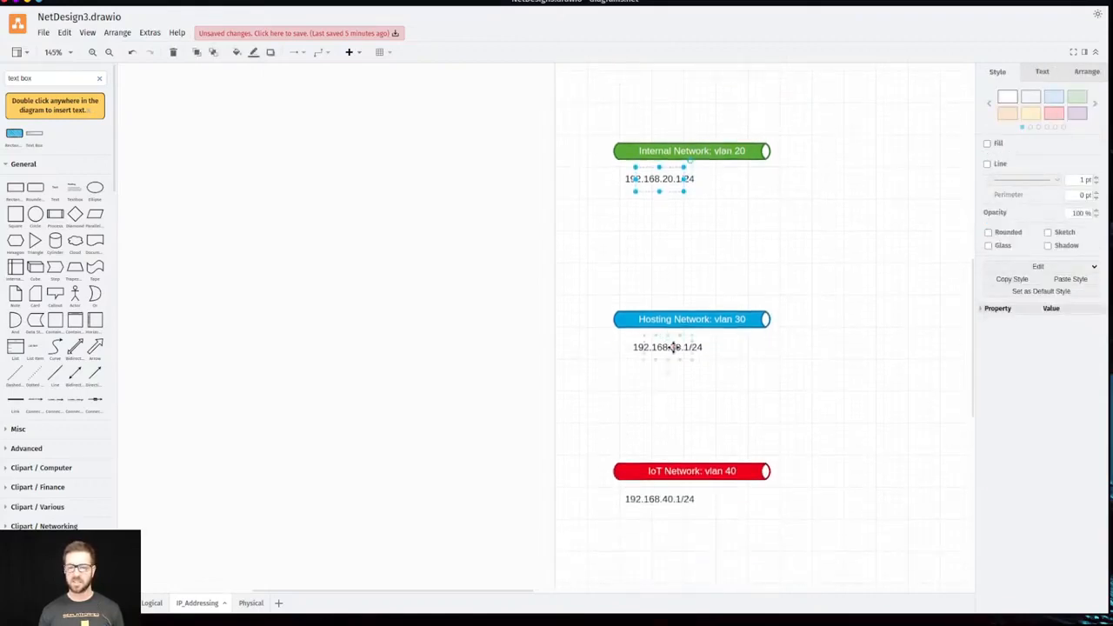
{"action": "scroll", "coordinate": [695, 388], "scroll_direction": "down", "scroll_amount": 3}
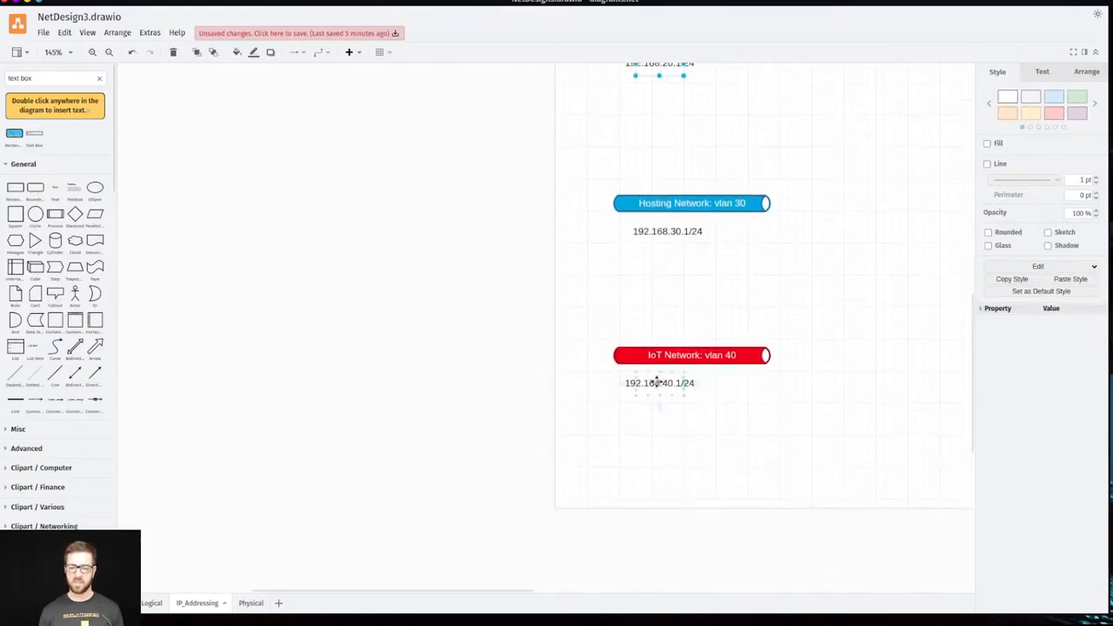
{"action": "scroll", "coordinate": [762, 418], "scroll_direction": "up", "scroll_amount": 6}
{"action": "scroll", "coordinate": [761, 417], "scroll_direction": "up", "scroll_amount": 2}
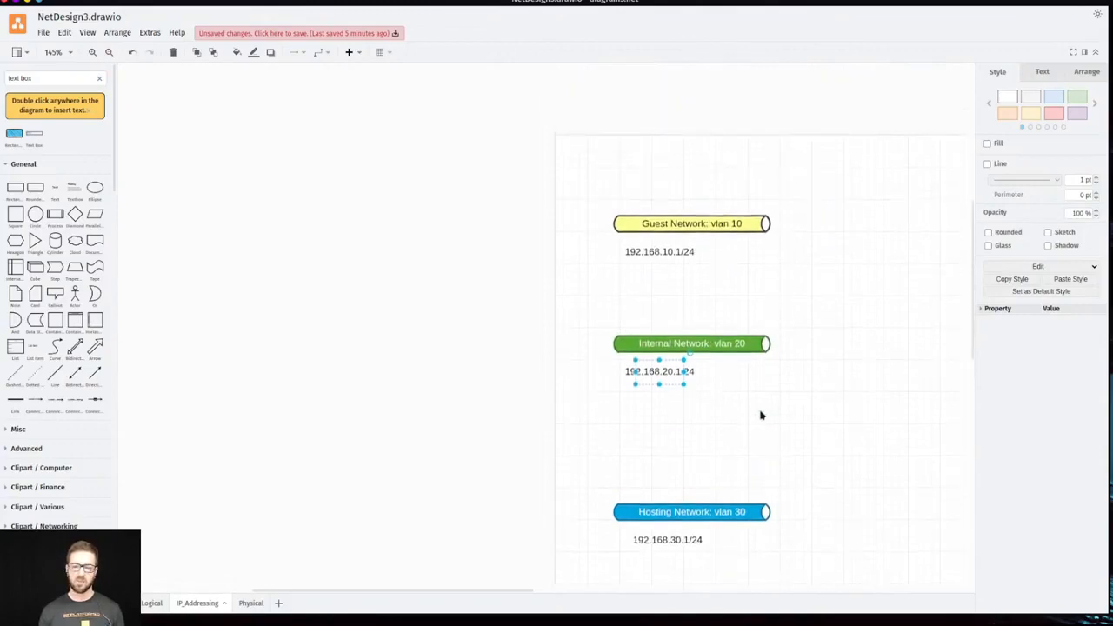
{"action": "scroll", "coordinate": [761, 415], "scroll_direction": "down", "scroll_amount": 2}
{"action": "scroll", "coordinate": [761, 416], "scroll_direction": "right", "scroll_amount": 4}
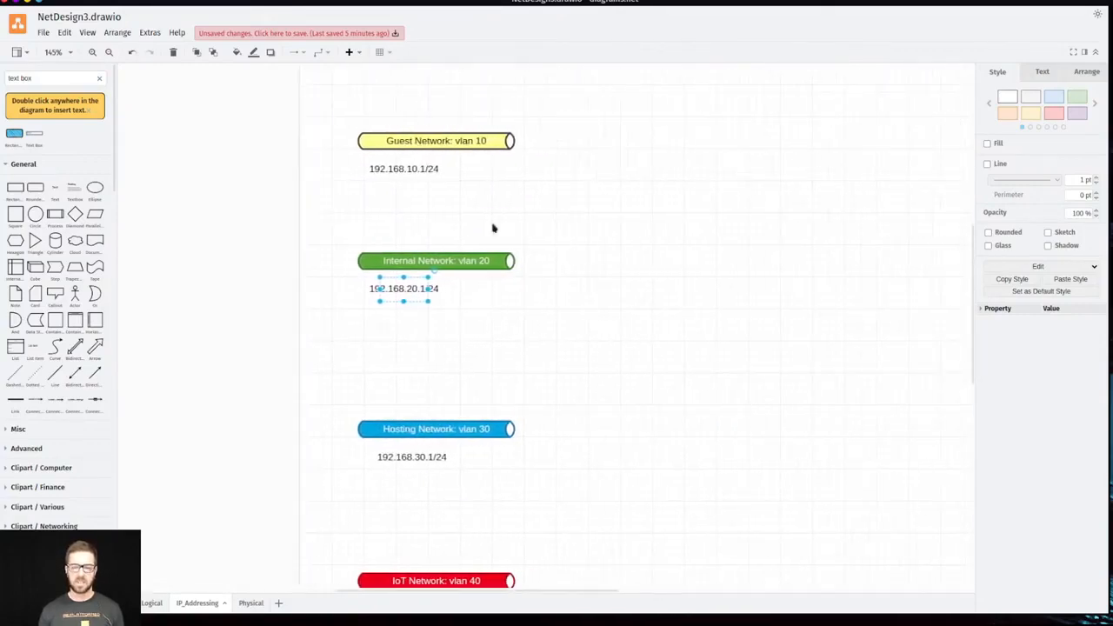
- Examine the Guest Network and Internal Network shapes and their address texts up close
{"action": "scroll", "coordinate": [437, 193], "scroll_direction": "up", "scroll_amount": 5}
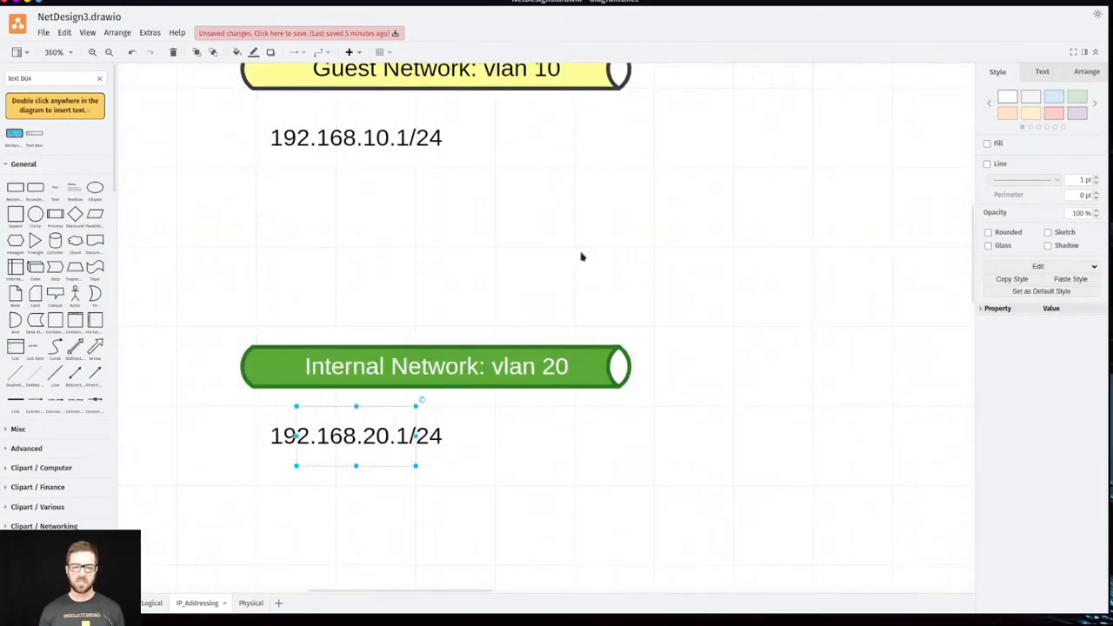
{"action": "scroll", "coordinate": [581, 255], "scroll_direction": "up", "scroll_amount": 2}
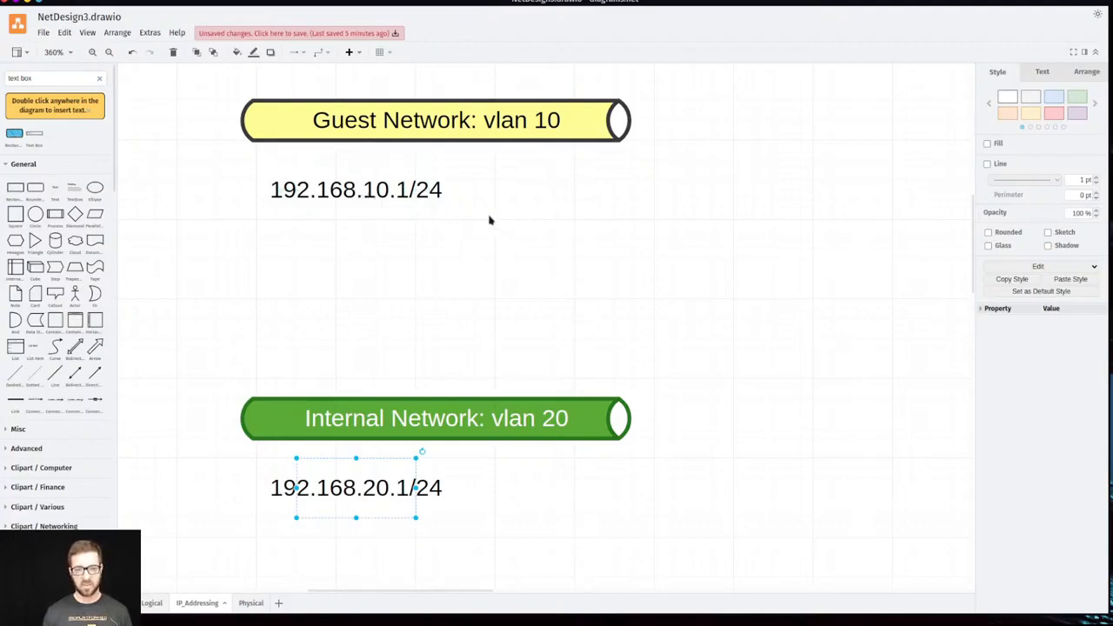
{"action": "scroll", "coordinate": [569, 314], "scroll_direction": "down", "scroll_amount": 1}
{"action": "scroll", "coordinate": [570, 314], "scroll_direction": "down", "scroll_amount": 4}
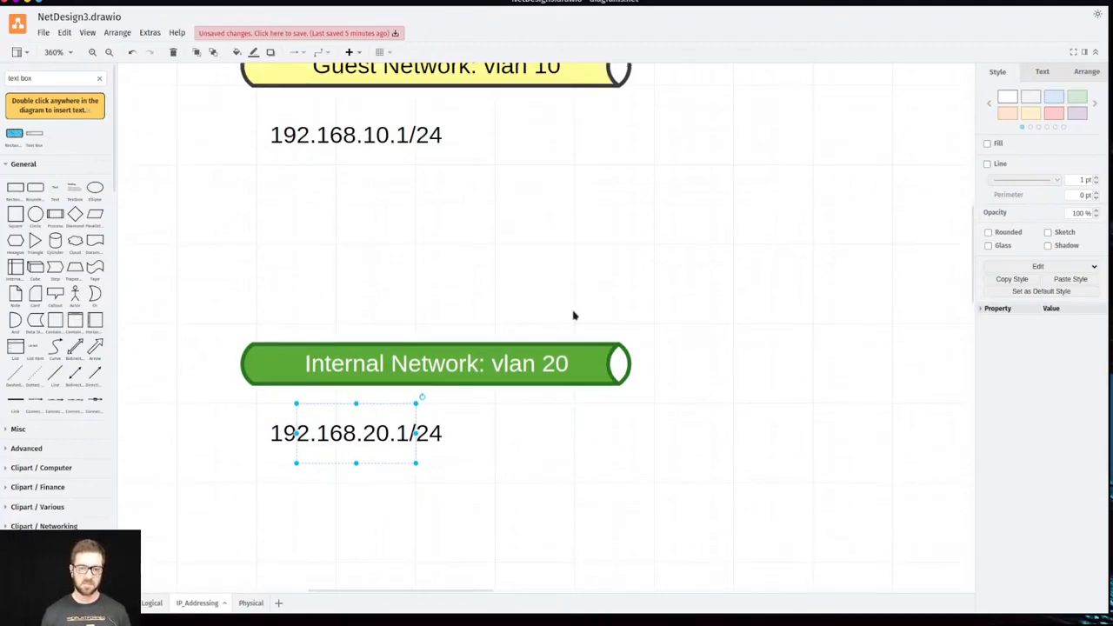
{"action": "scroll", "coordinate": [571, 315], "scroll_direction": "up", "scroll_amount": 3}
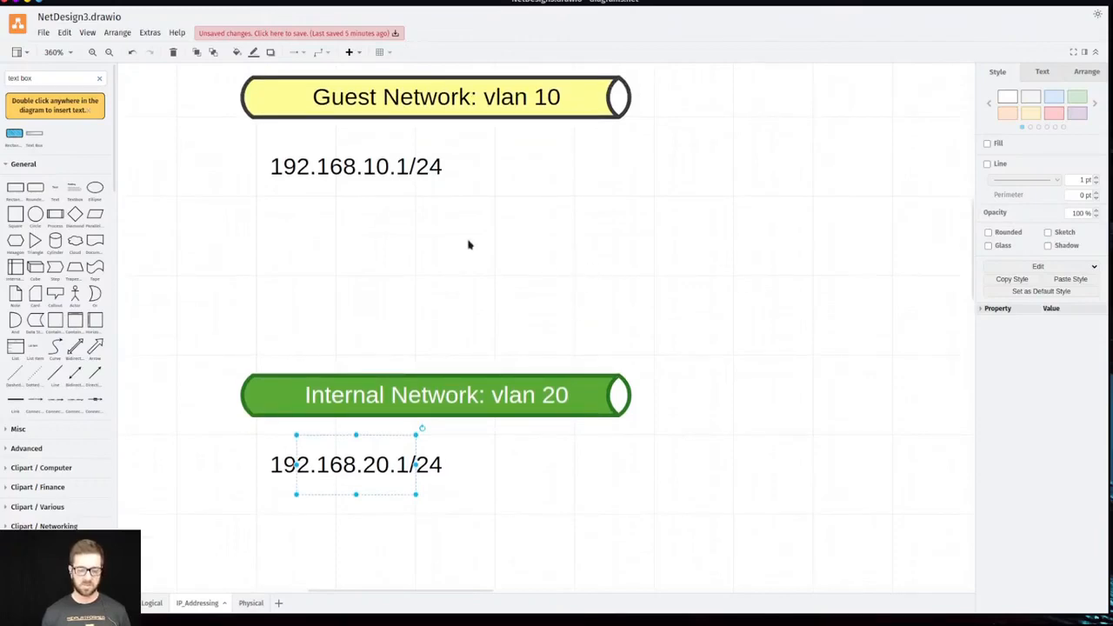
{"action": "scroll", "coordinate": [618, 286], "scroll_direction": "down", "scroll_amount": 10}
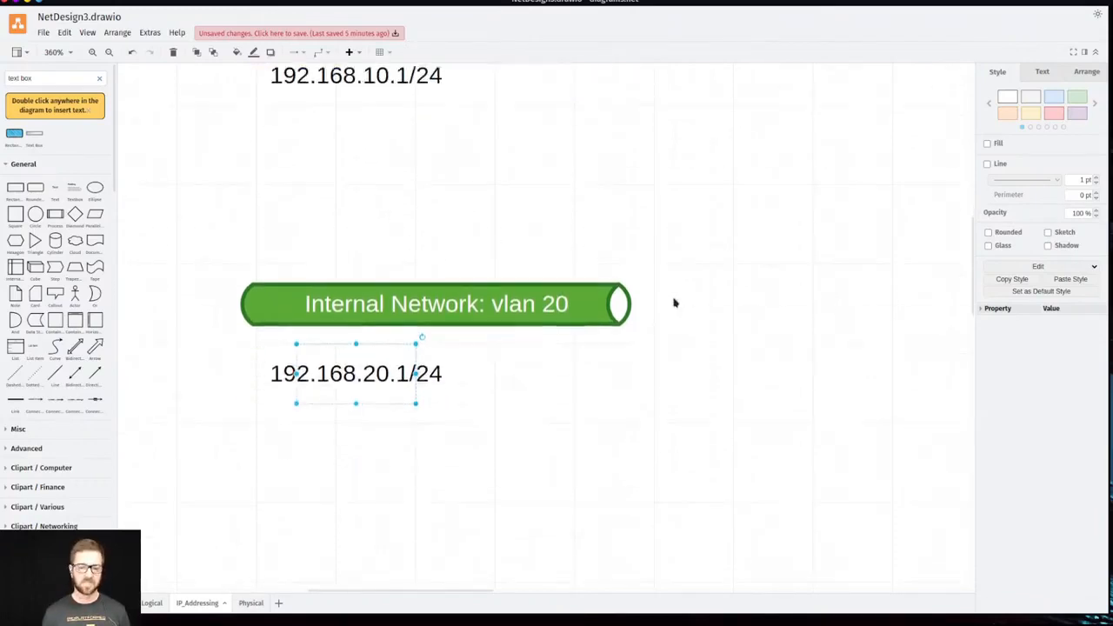
{"action": "left_click", "coordinate": [779, 380]}
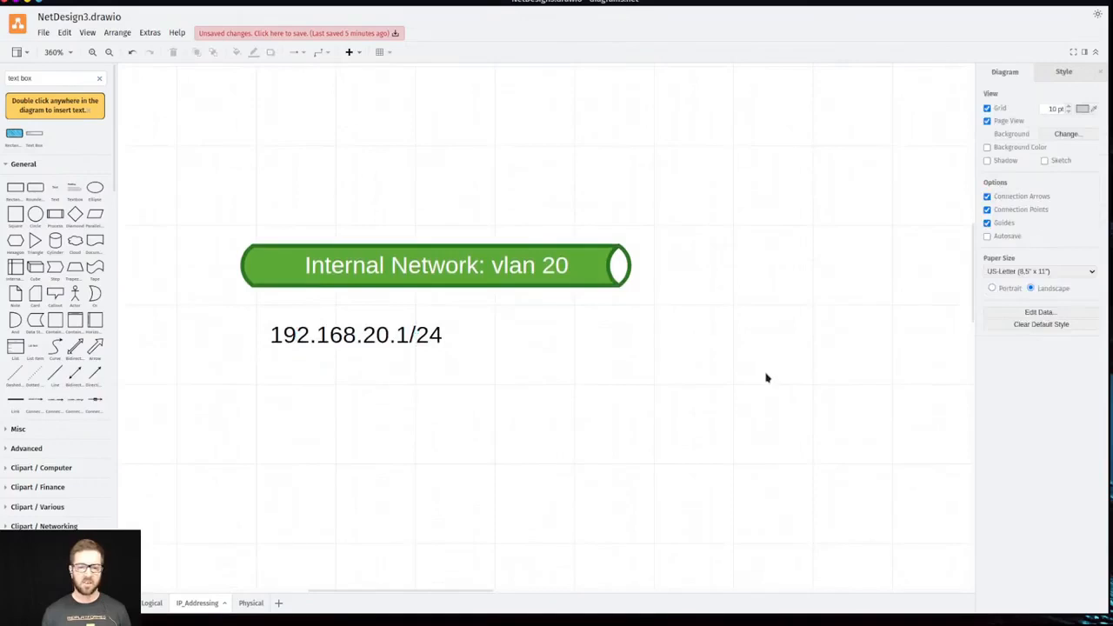
{"action": "scroll", "coordinate": [766, 377], "scroll_direction": "up", "scroll_amount": 5}
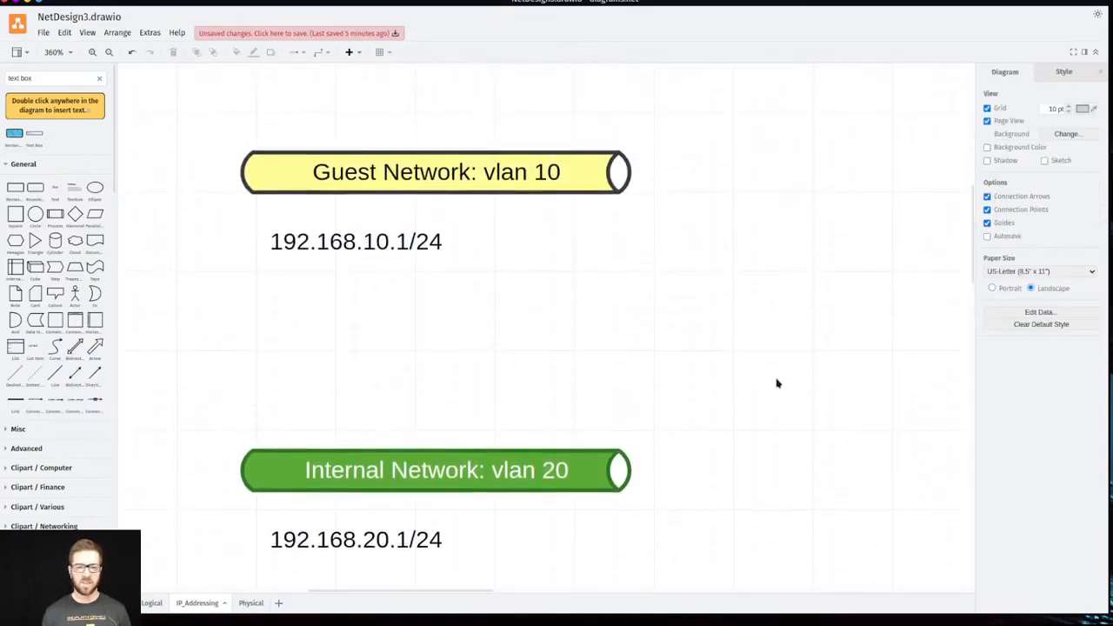
{"action": "scroll", "coordinate": [790, 383], "scroll_direction": "up", "scroll_amount": 2}
{"action": "left_click", "coordinate": [340, 296]}
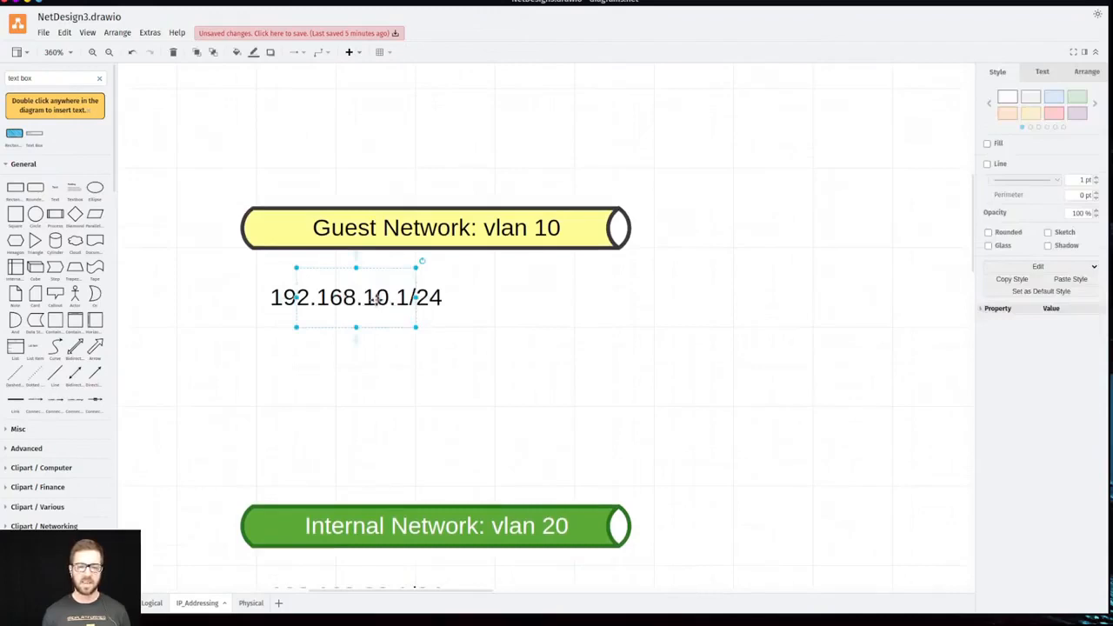
{"action": "scroll", "coordinate": [664, 375], "scroll_direction": "down", "scroll_amount": 2}
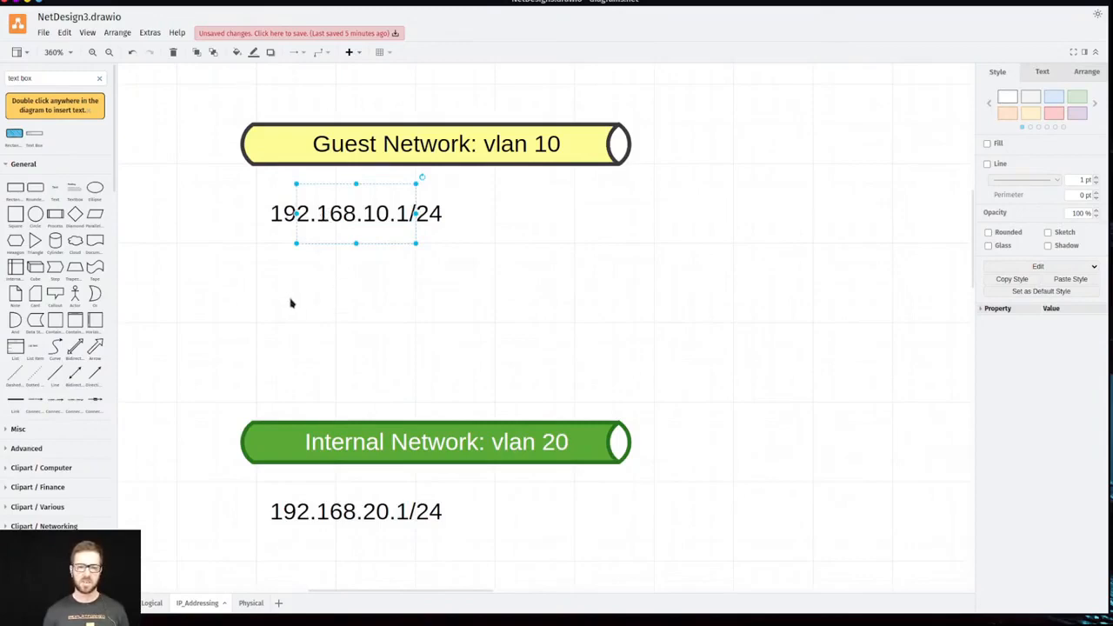
- Add a "DHCP" text and place it below the 192.168.10.1/24 address of the Guest Network
{"action": "left_click", "coordinate": [379, 326]}
{"action": "scroll", "coordinate": [405, 353], "scroll_direction": "up", "scroll_amount": 5}
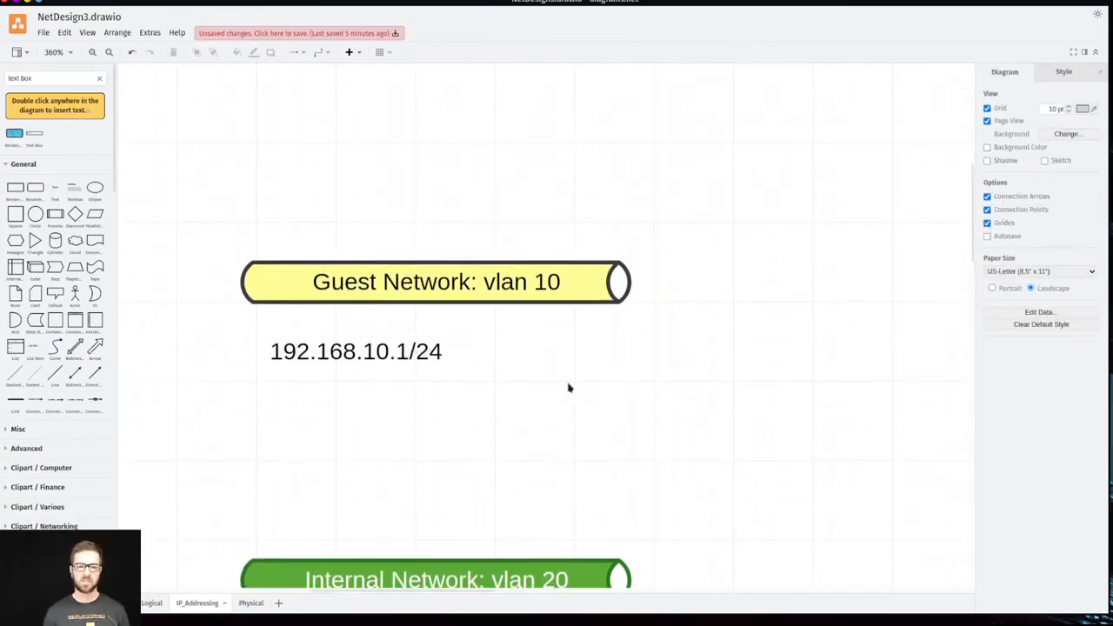
{"action": "double_click", "coordinate": [172, 222]}
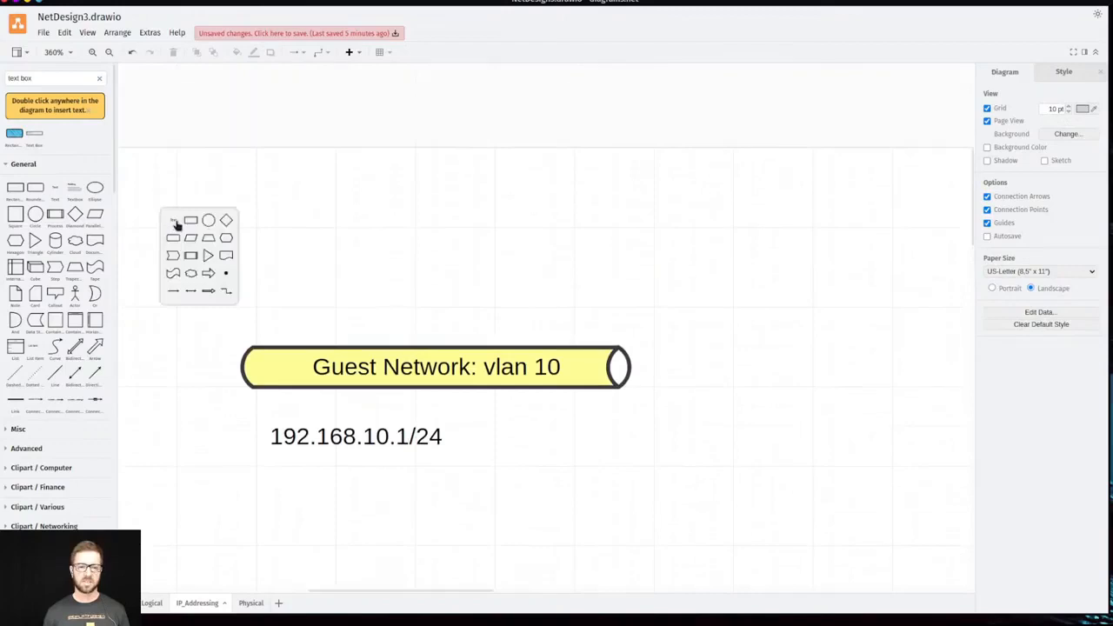
{"action": "left_click", "coordinate": [178, 223]}
{"action": "type", "text": "DHCP"}
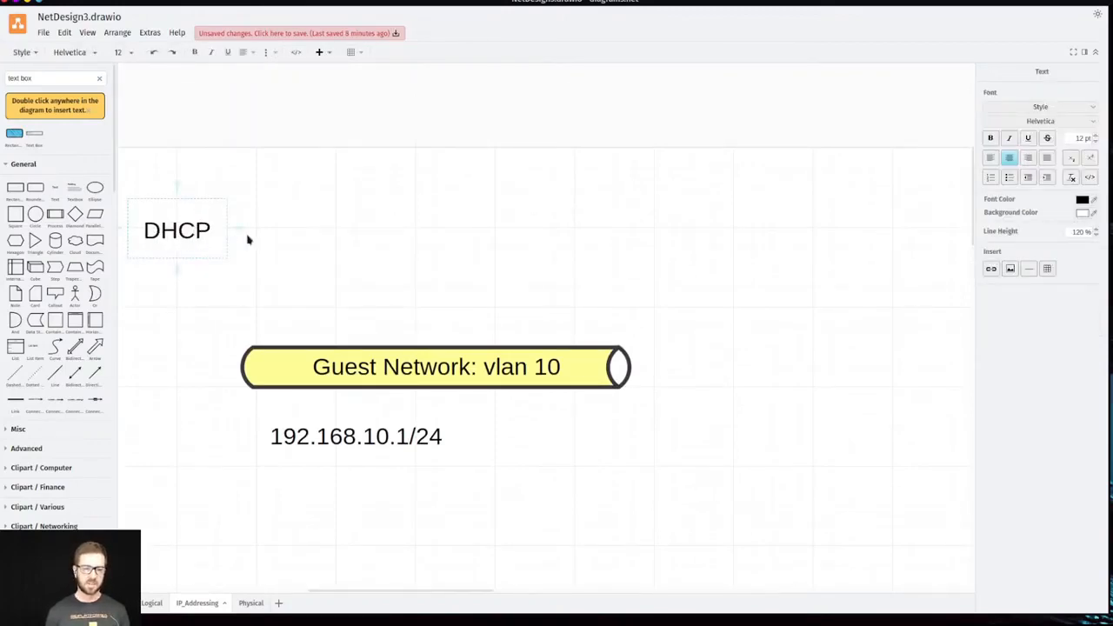
{"action": "left_click", "coordinate": [373, 200]}
{"action": "left_click_drag", "start_coordinate": [162, 226], "coordinate": [292, 491]}
{"action": "left_click", "coordinate": [500, 522]}
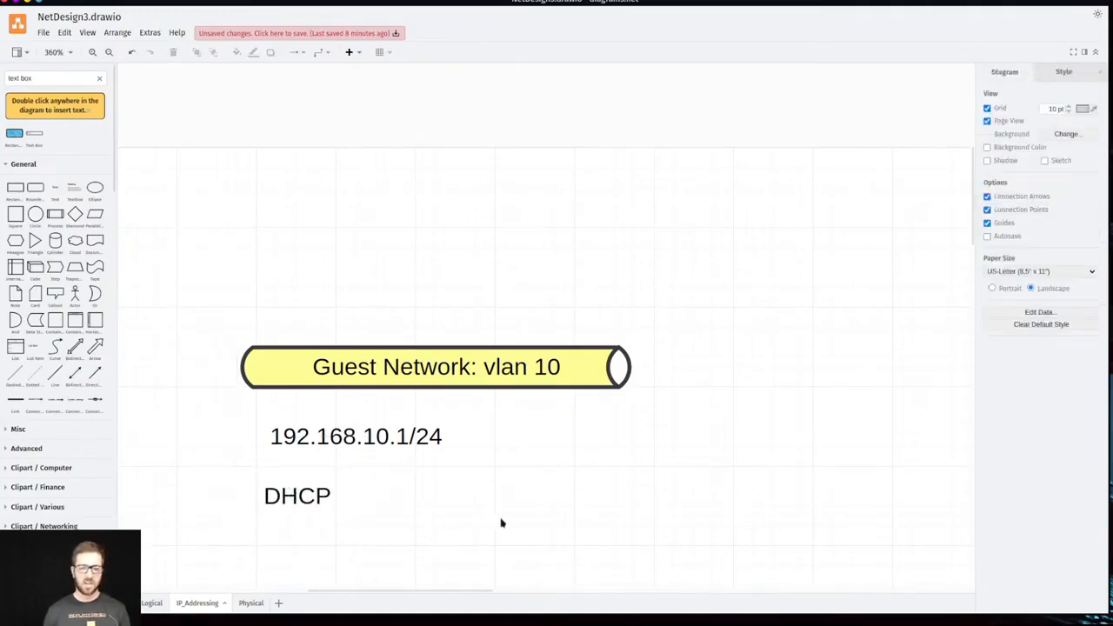
- Copy the Guest Network's DHCP text and place the copy below the Internal Network's 192.168.20.1/24 address
{"action": "scroll", "coordinate": [502, 521], "scroll_direction": "down", "scroll_amount": 4}
{"action": "scroll", "coordinate": [503, 522], "scroll_direction": "up", "scroll_amount": 2}
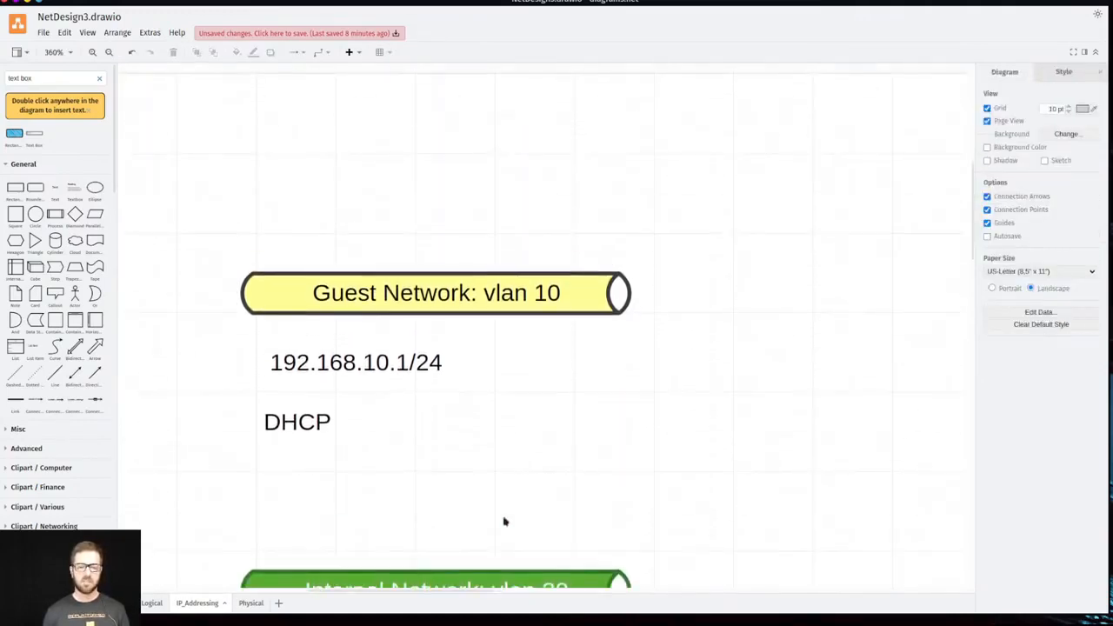
{"action": "left_click", "coordinate": [301, 425]}
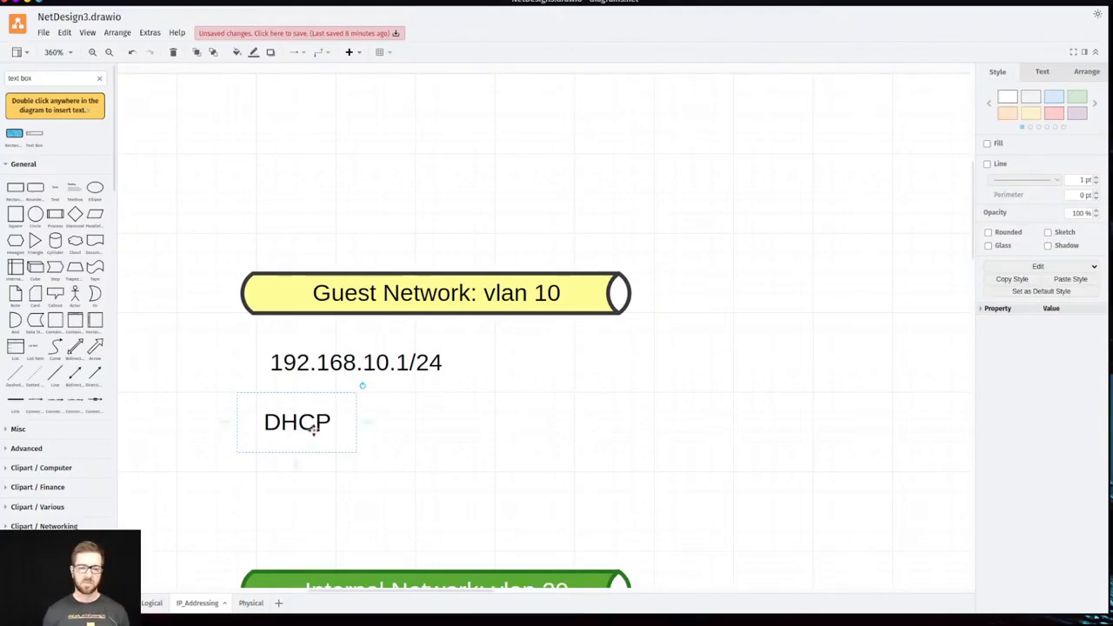
{"action": "scroll", "coordinate": [405, 445], "scroll_direction": "down", "scroll_amount": 3}
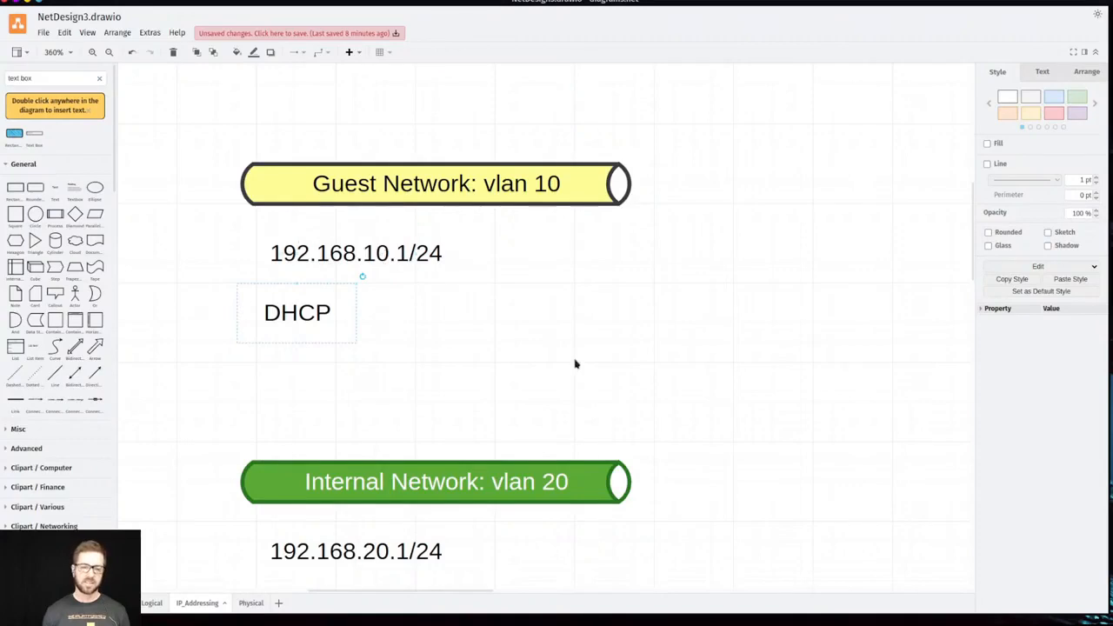
{"action": "scroll", "coordinate": [589, 379], "scroll_direction": "down", "scroll_amount": 2}
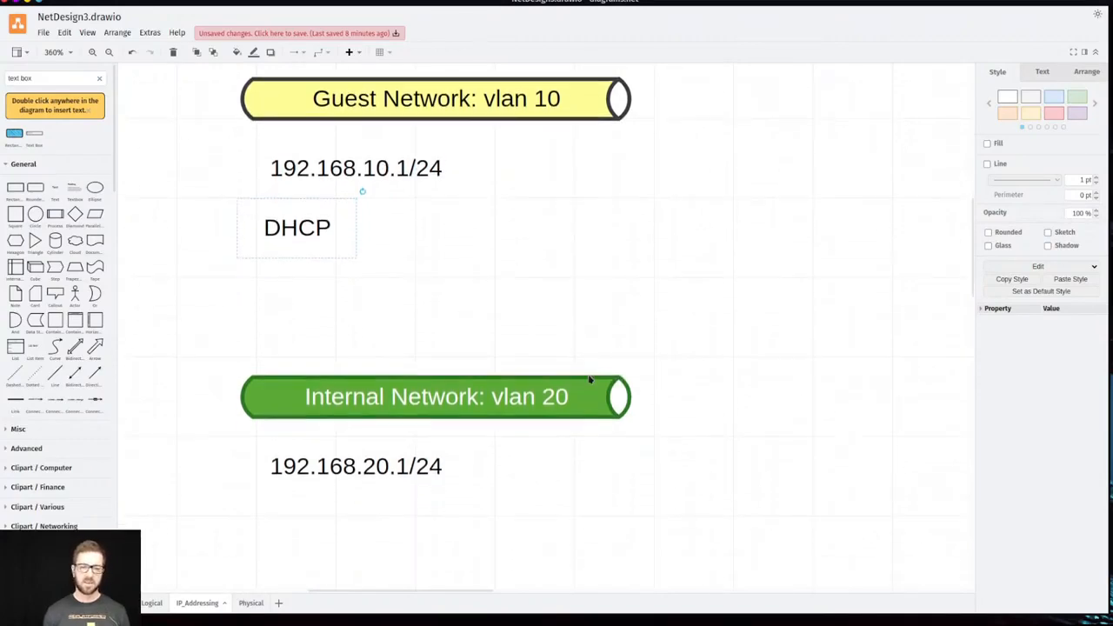
{"action": "scroll", "coordinate": [589, 380], "scroll_direction": "down", "scroll_amount": 2}
{"action": "scroll", "coordinate": [500, 208], "scroll_direction": "up", "scroll_amount": 2}
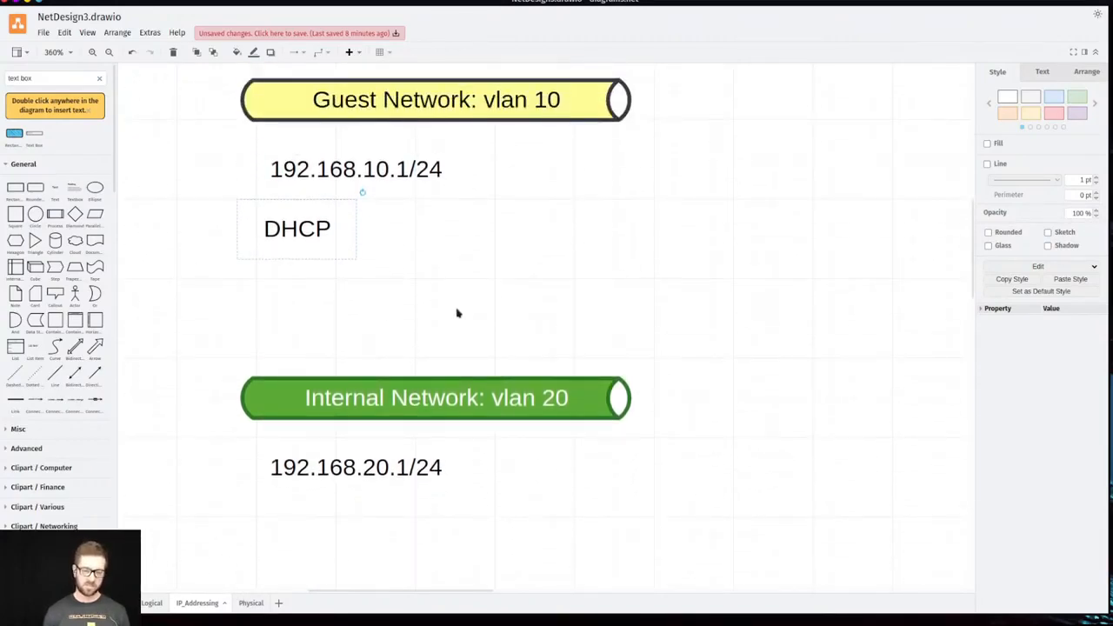
{"action": "scroll", "coordinate": [461, 311], "scroll_direction": "down", "scroll_amount": 4}
{"action": "scroll", "coordinate": [440, 296], "scroll_direction": "up", "scroll_amount": 3}
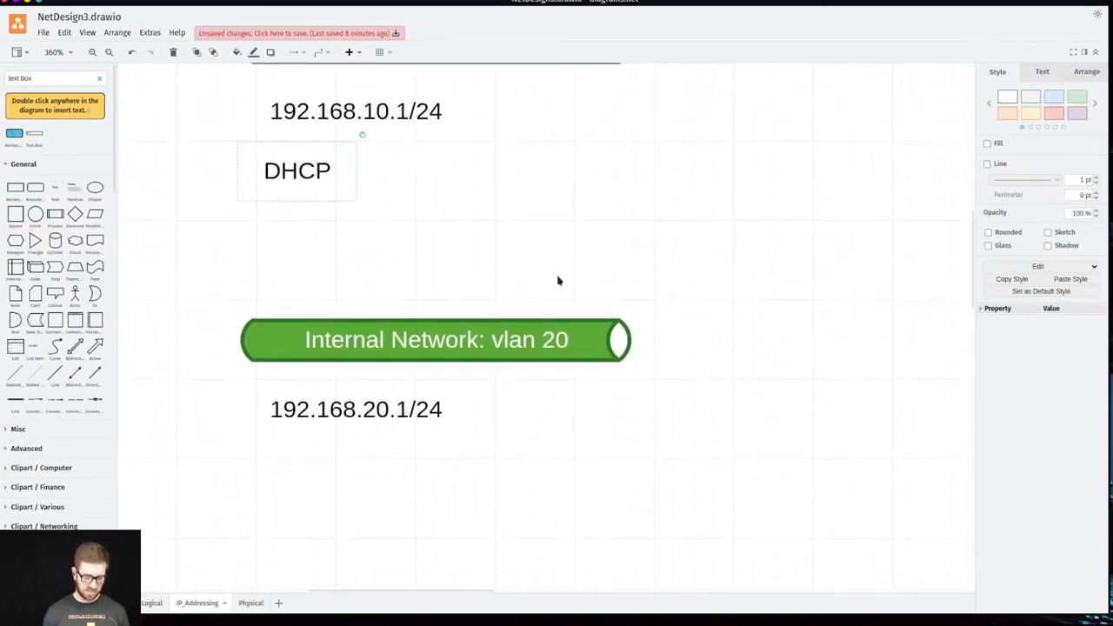
{"action": "left_click", "coordinate": [304, 487]}
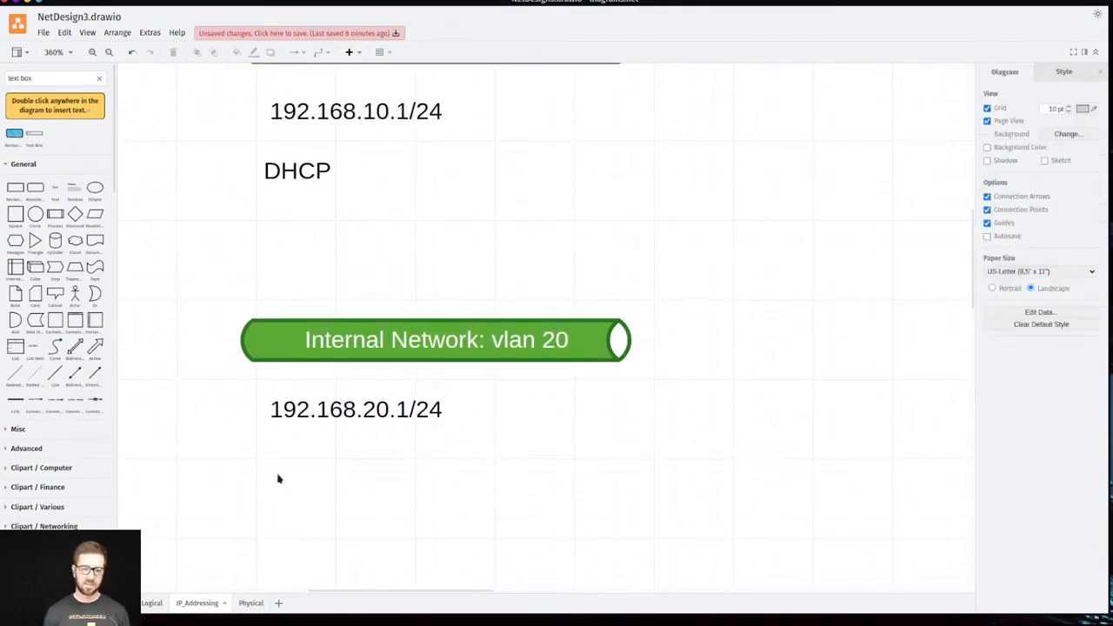
{"action": "key", "text": "ctrl+v"}
{"action": "left_click_drag", "start_coordinate": [317, 193], "coordinate": [306, 468]}
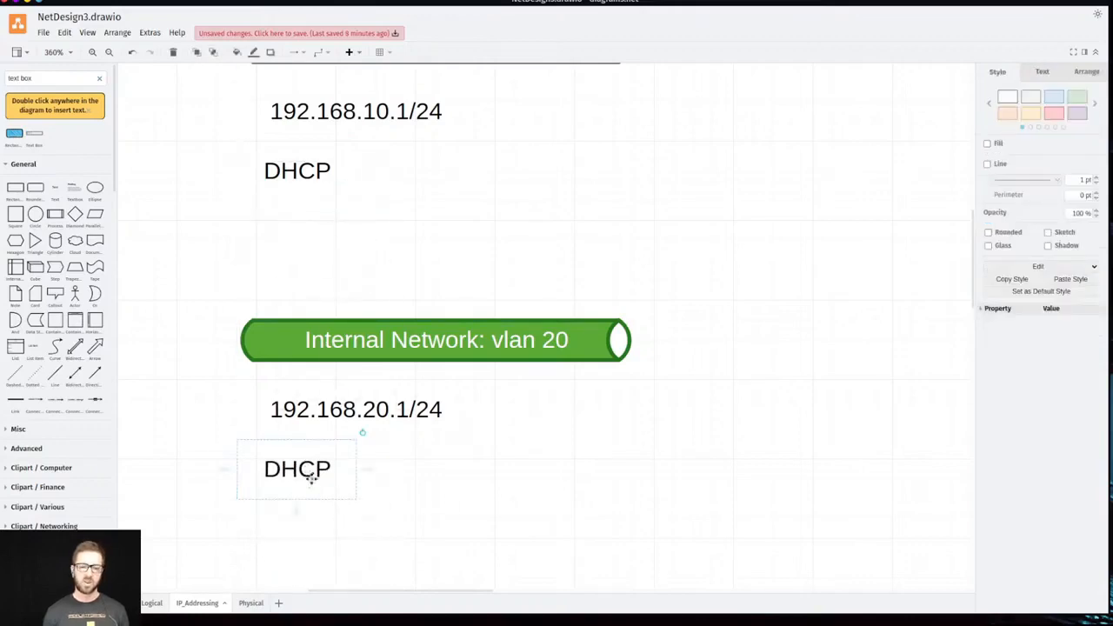
- Change the Internal Network's DHCP text to "DHCP .11-254"
{"action": "double_click", "coordinate": [316, 481]}
{"action": "left_click", "coordinate": [334, 475]}
{"action": "double_click", "coordinate": [314, 473]}
{"action": "left_click", "coordinate": [333, 473]}
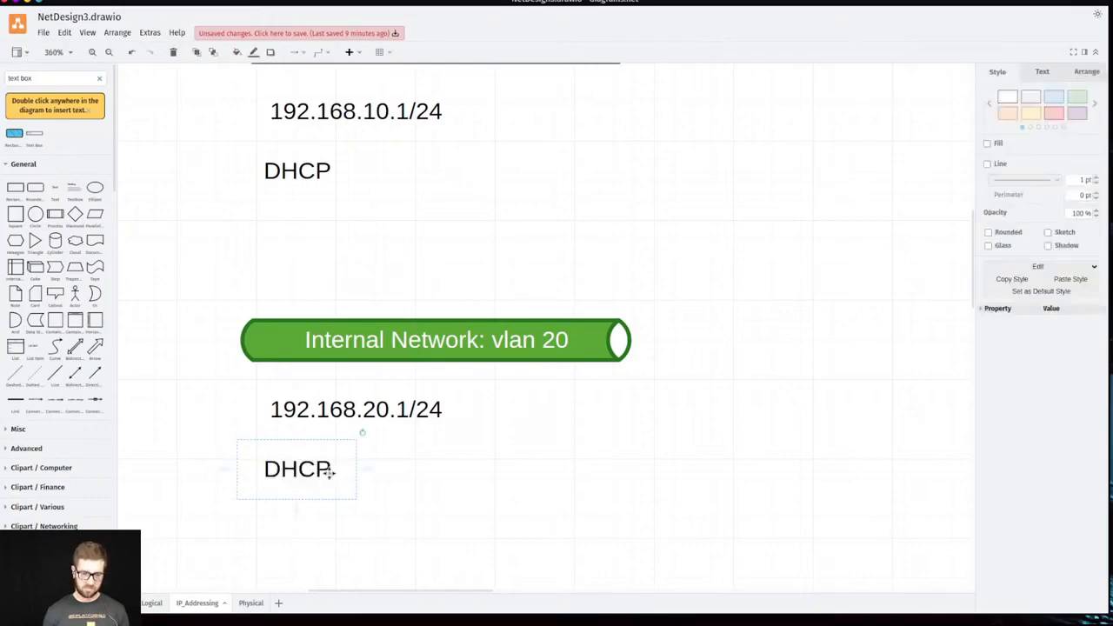
{"action": "double_click", "coordinate": [312, 469]}
{"action": "left_click", "coordinate": [319, 471]}
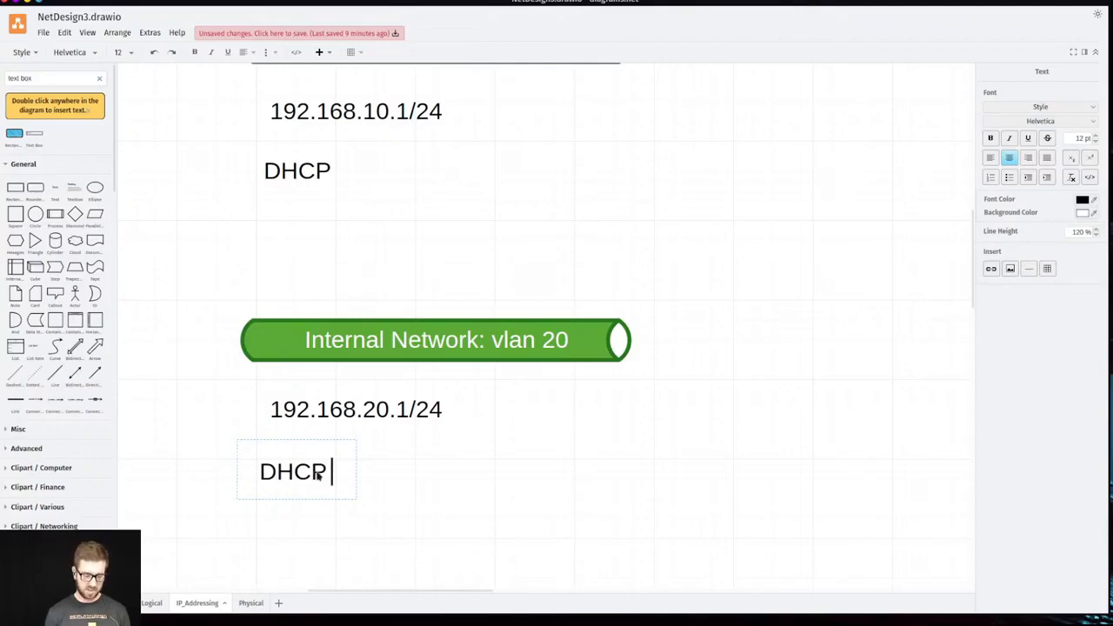
{"action": "type", "text": ".11-254"}
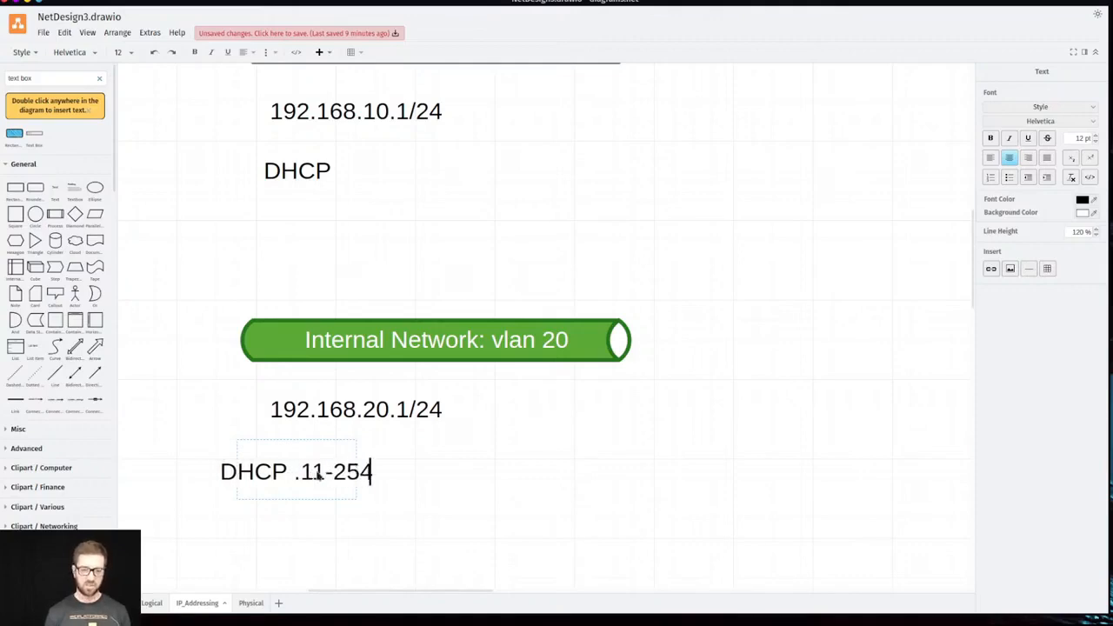
{"action": "left_click", "coordinate": [544, 517]}
- Align the DHCP range text under the Internal Network's address and save the diagram
{"action": "left_click_drag", "start_coordinate": [329, 480], "coordinate": [375, 481]}
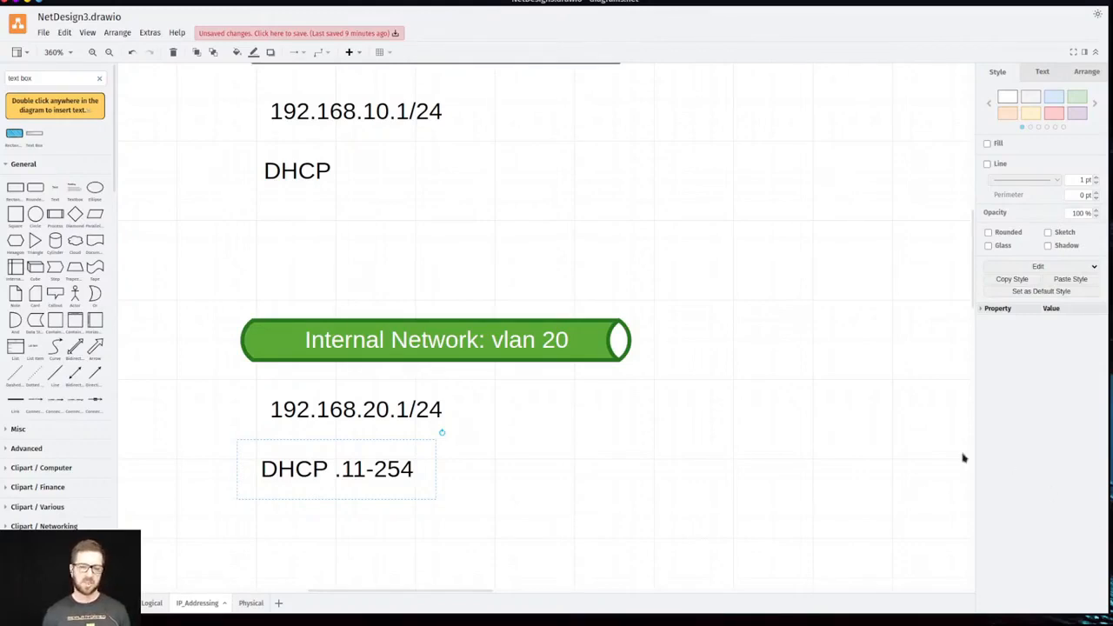
{"action": "left_click", "coordinate": [345, 33]}
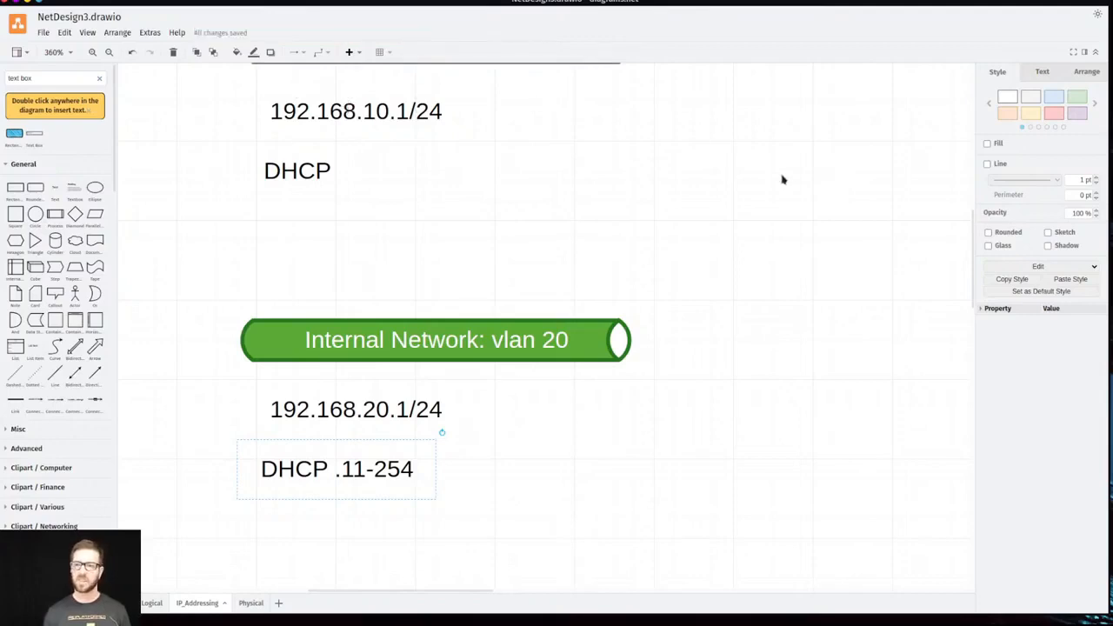